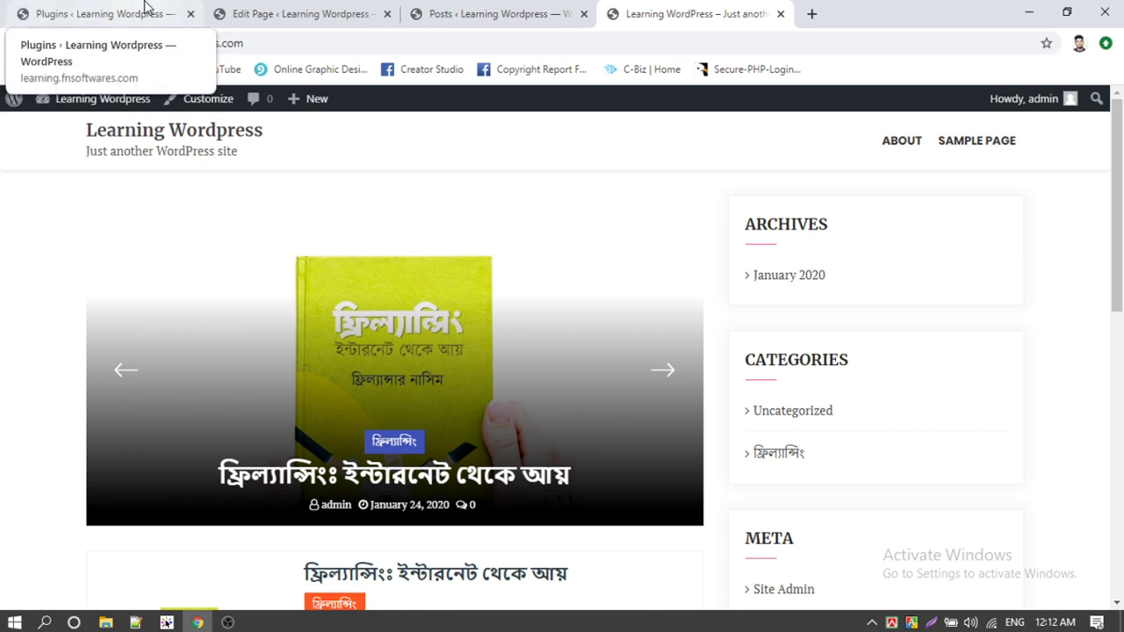
Go to the site's Plugins page and search the new plugins for "facebook like box"
left_click(101, 11)
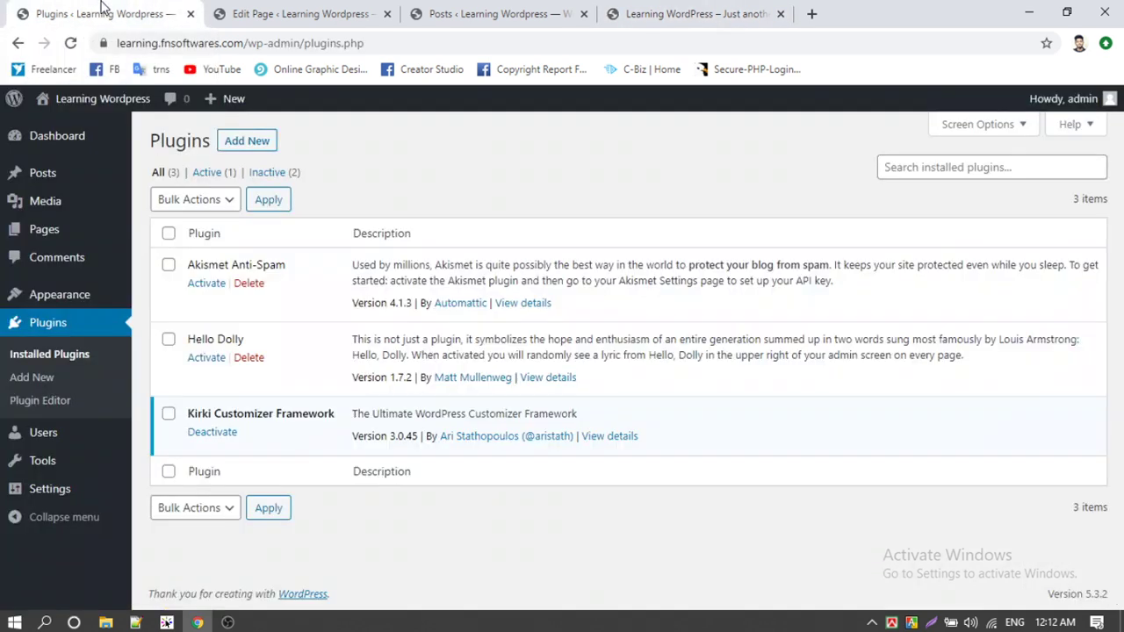
left_click(33, 377)
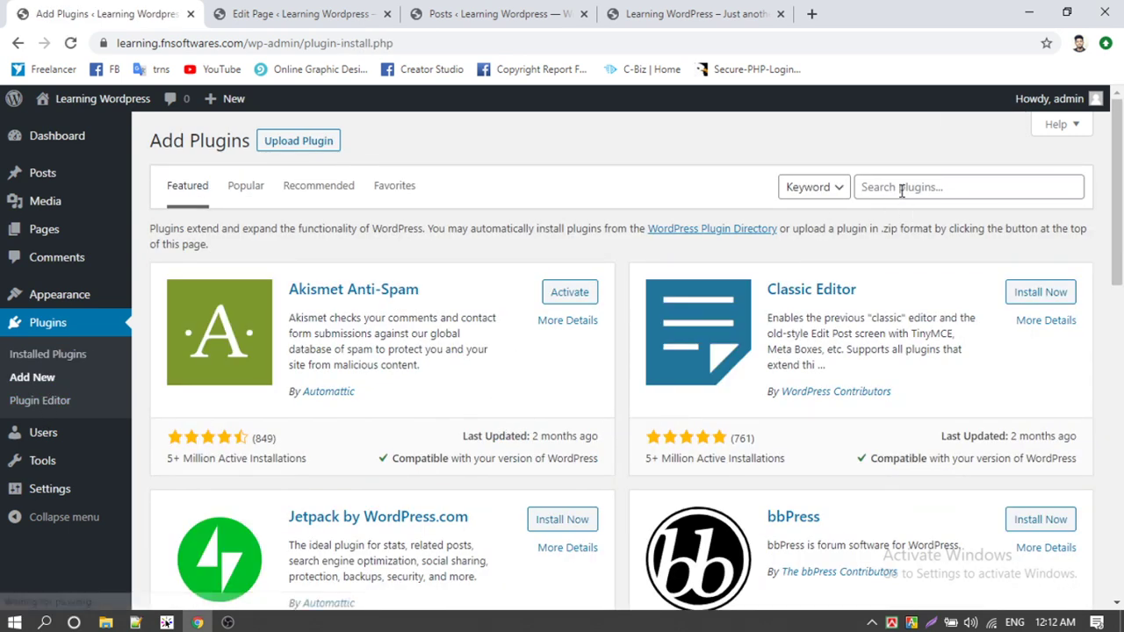
left_click(901, 190)
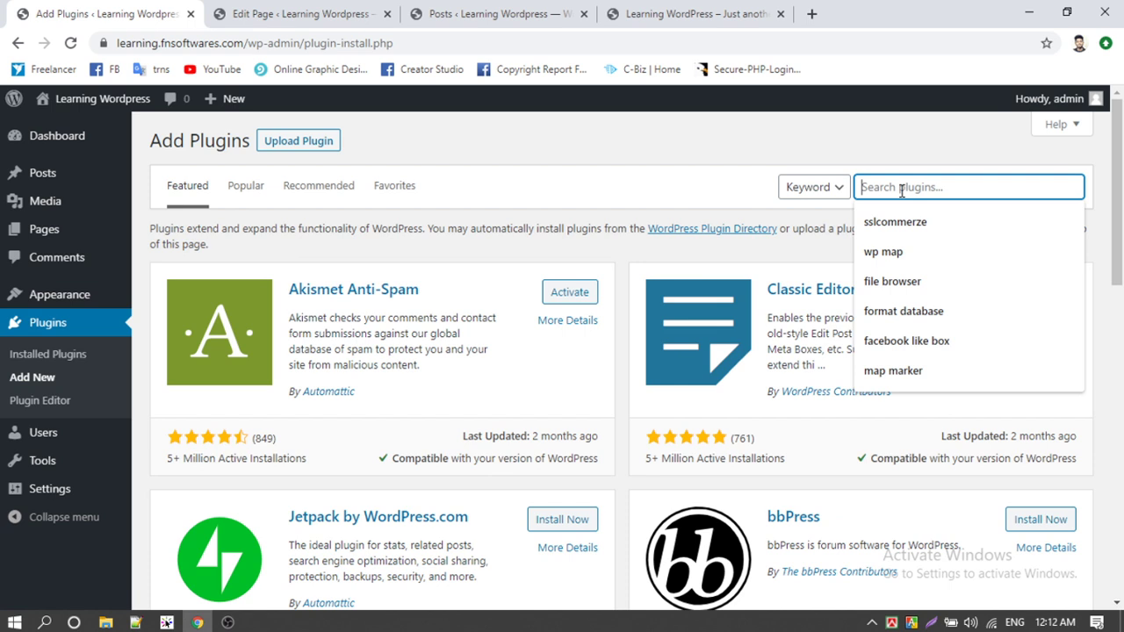
type("facebo")
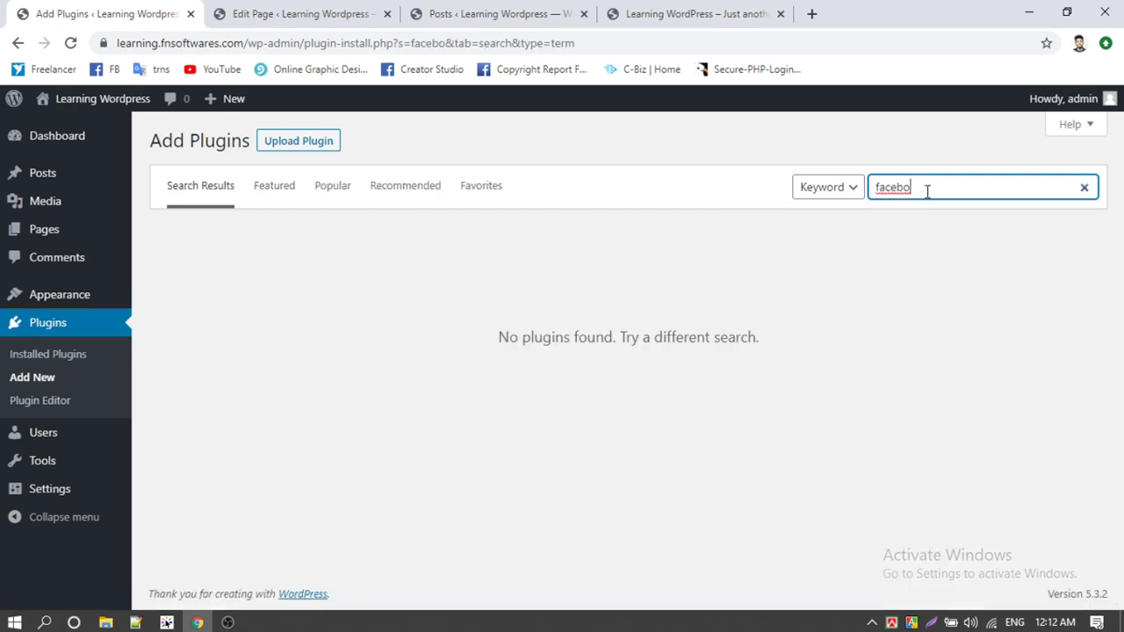
type("ok like ")
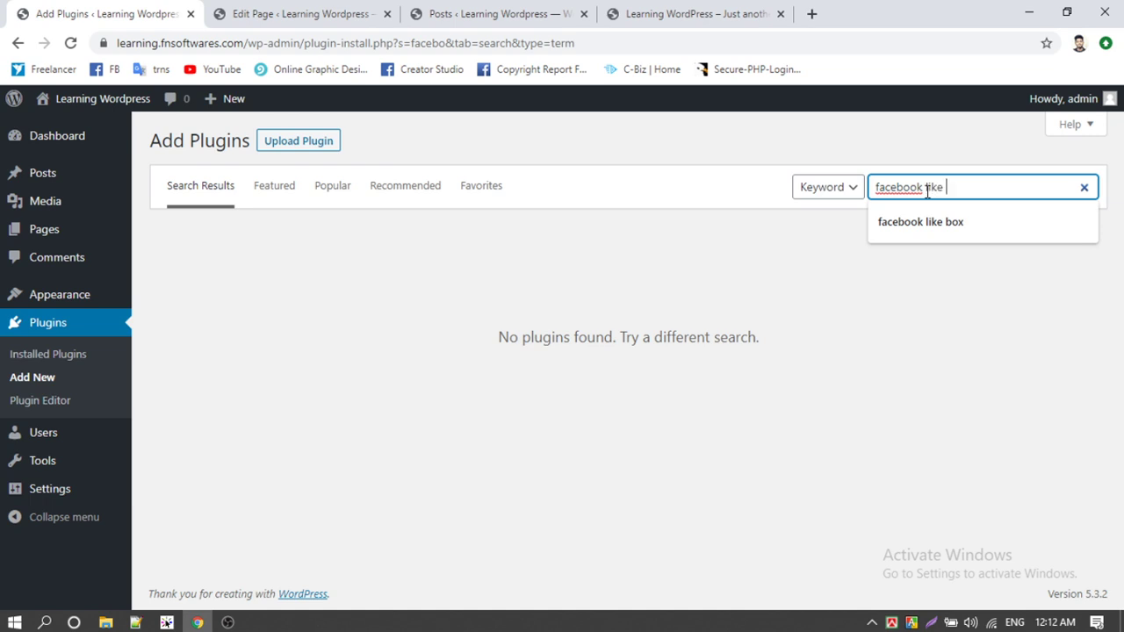
type("box")
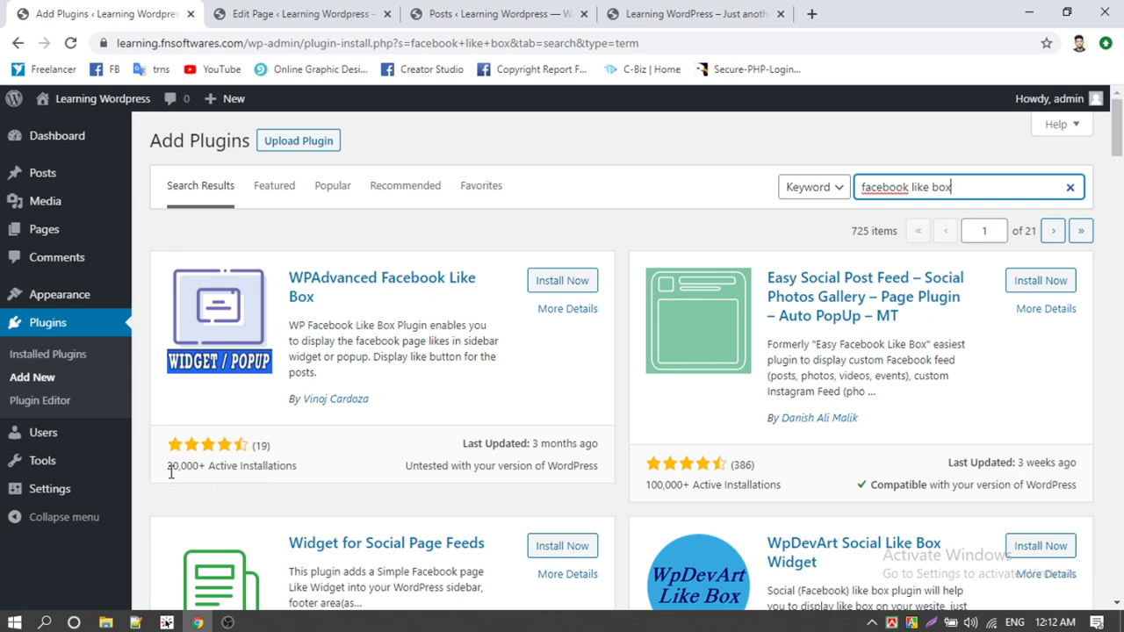
Examine the active installations, details and screenshots of the Easy Social Post Feed plugin, and close its details
left_click_drag(664, 485, 799, 488)
left_click(799, 489)
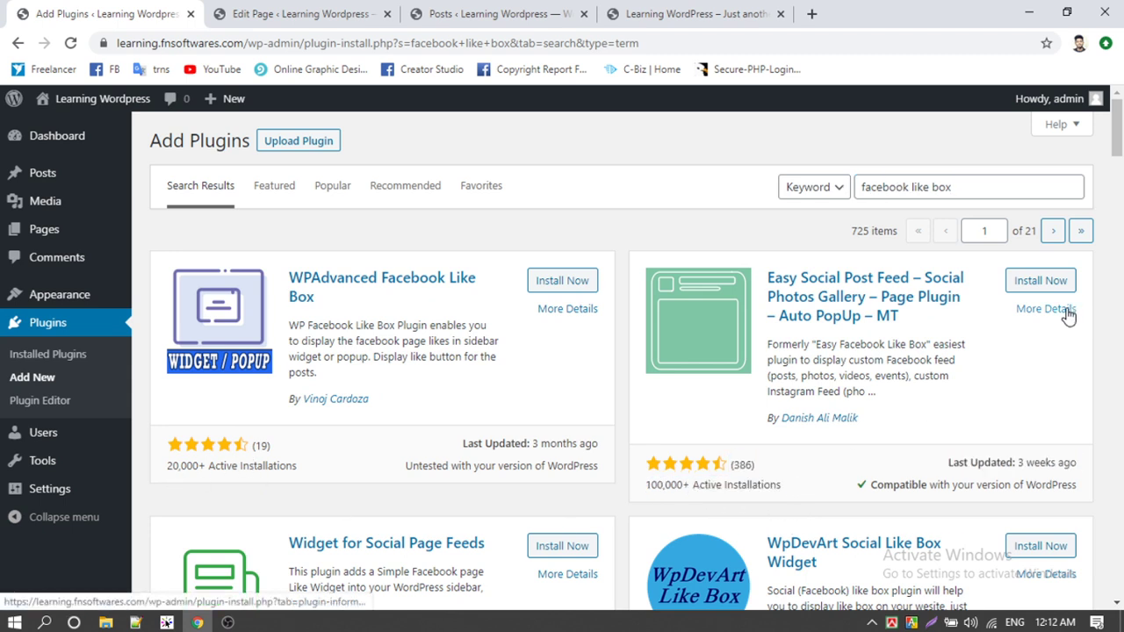
left_click(1061, 310)
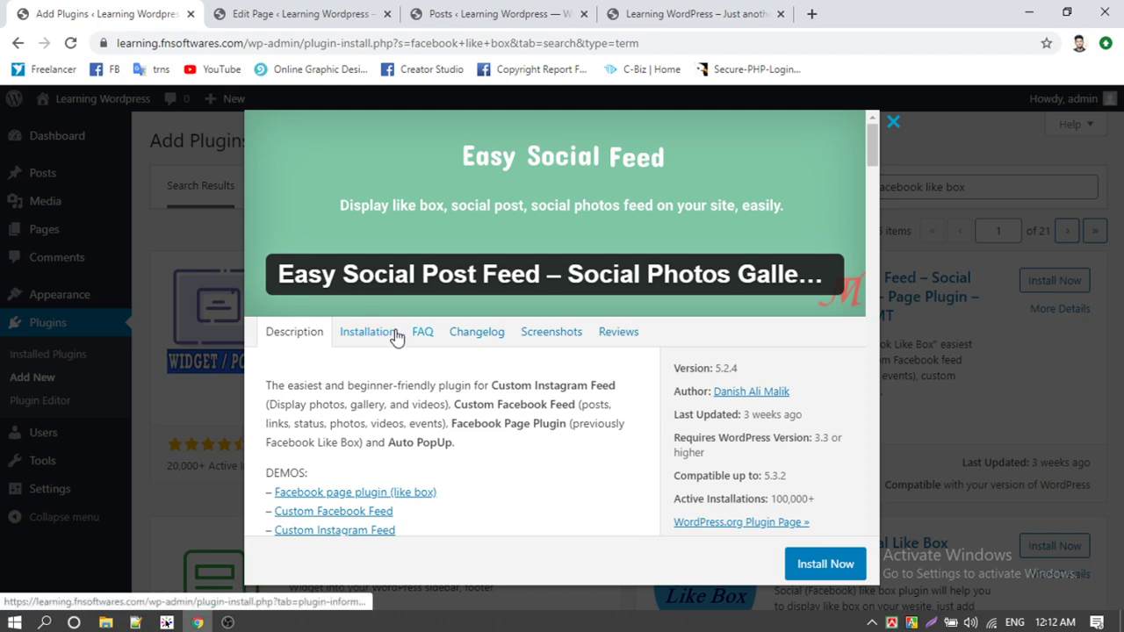
left_click(366, 334)
left_click(535, 334)
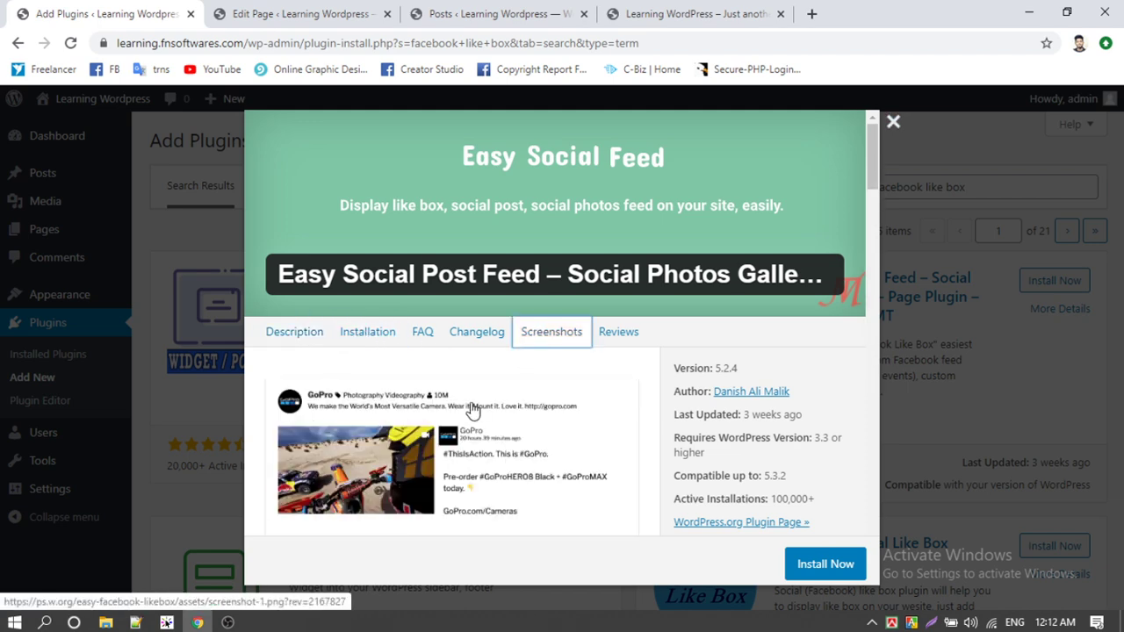
scroll(472, 409, "down", 2)
scroll(473, 412, "up", 1)
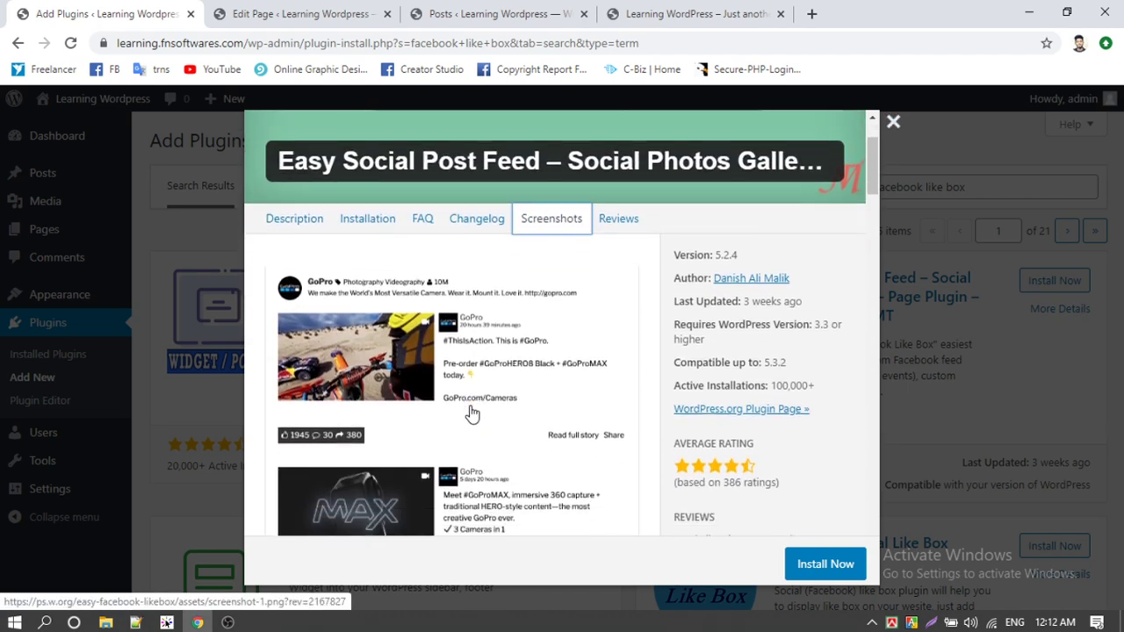
scroll(473, 413, "down", 6)
scroll(472, 413, "down", 5)
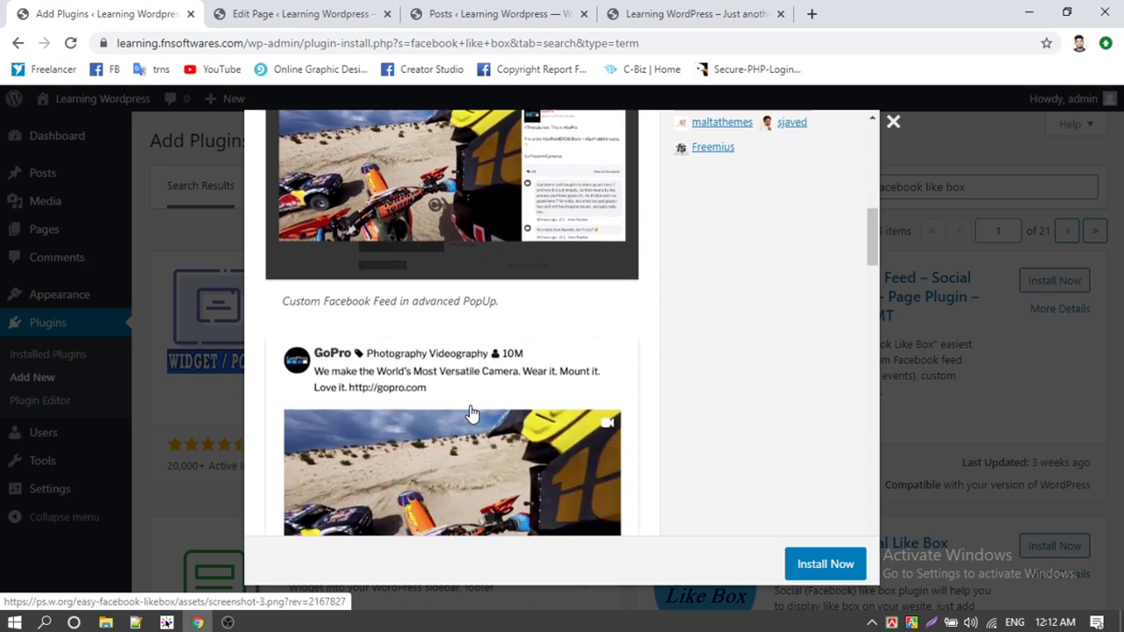
scroll(442, 409, "down", 2)
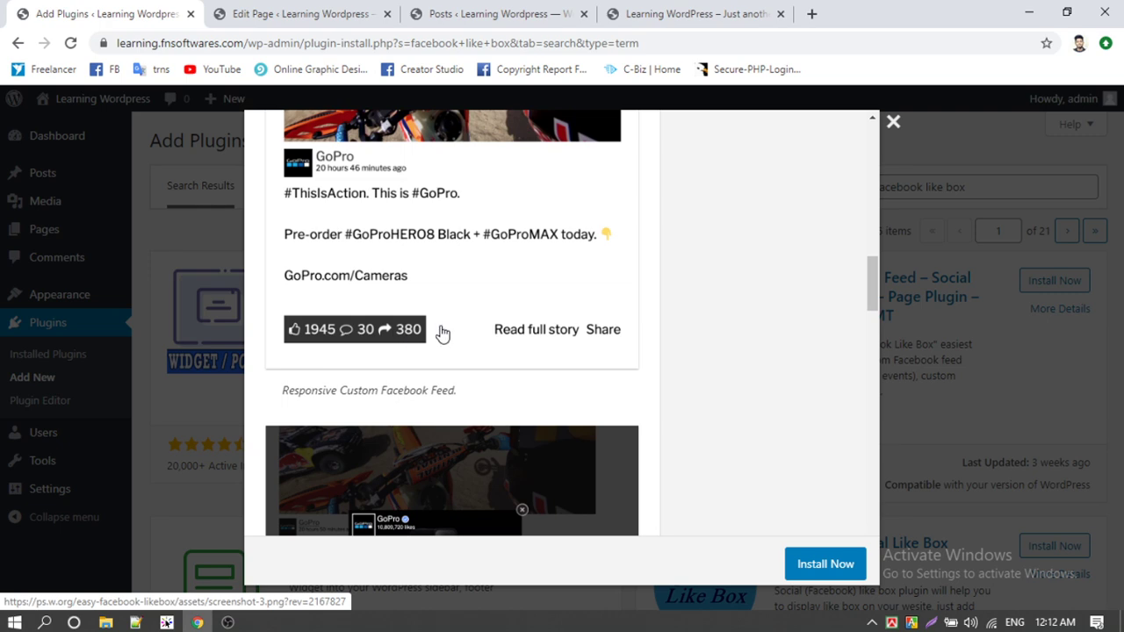
scroll(543, 351, "up", 6)
scroll(546, 352, "up", 5)
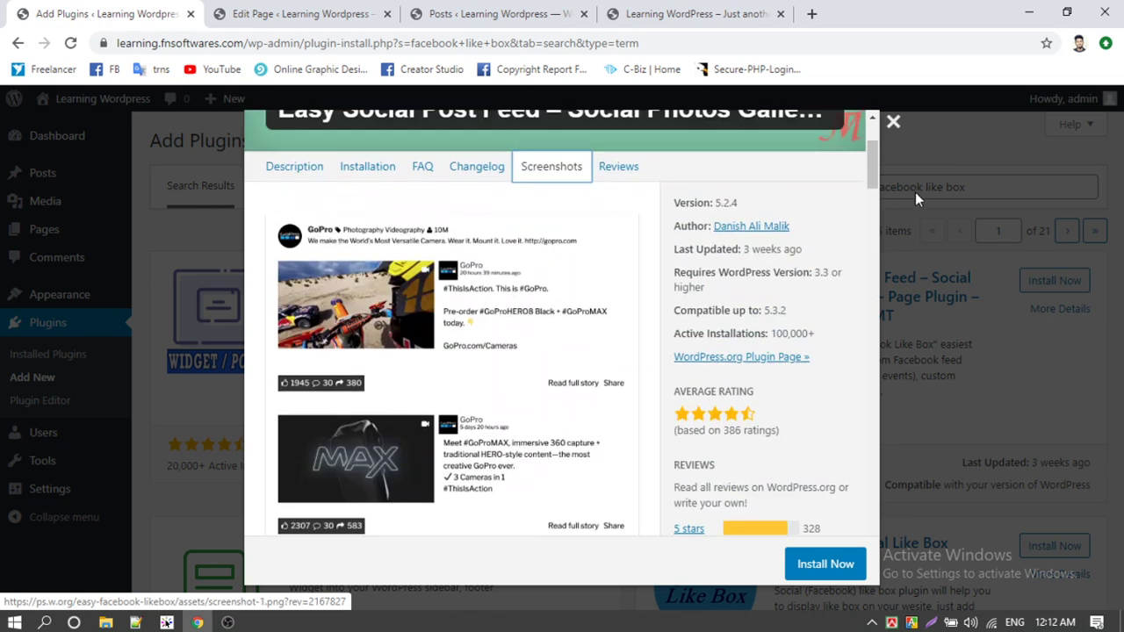
left_click(893, 121)
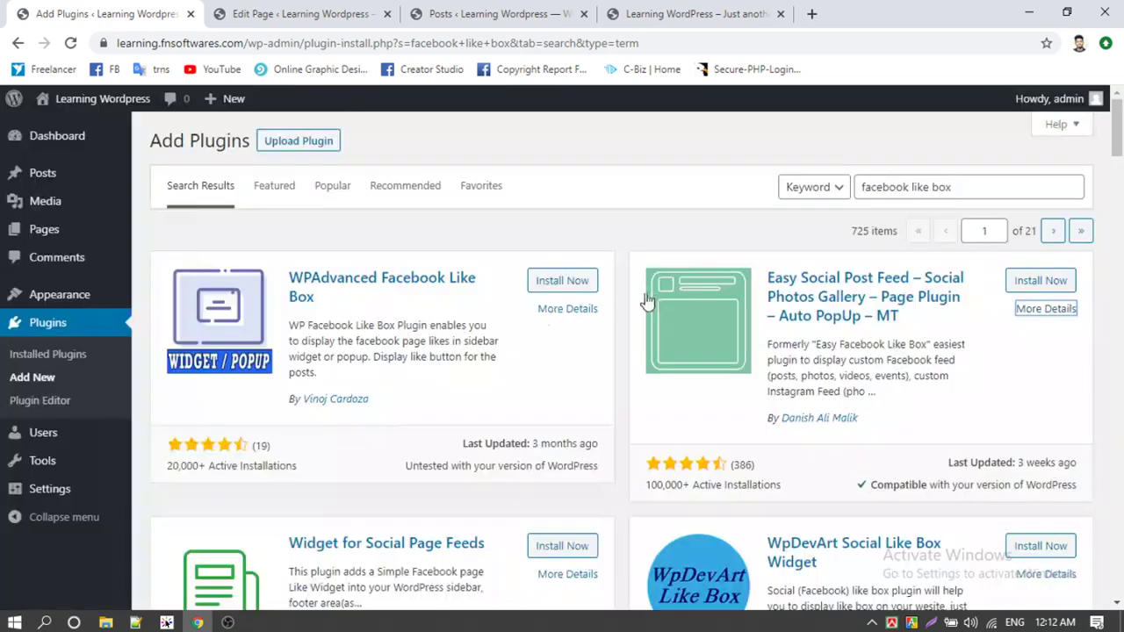
Examine the screenshots of the WPAdvanced Facebook Like Box plugin, including its style and options, and close its details
left_click(567, 309)
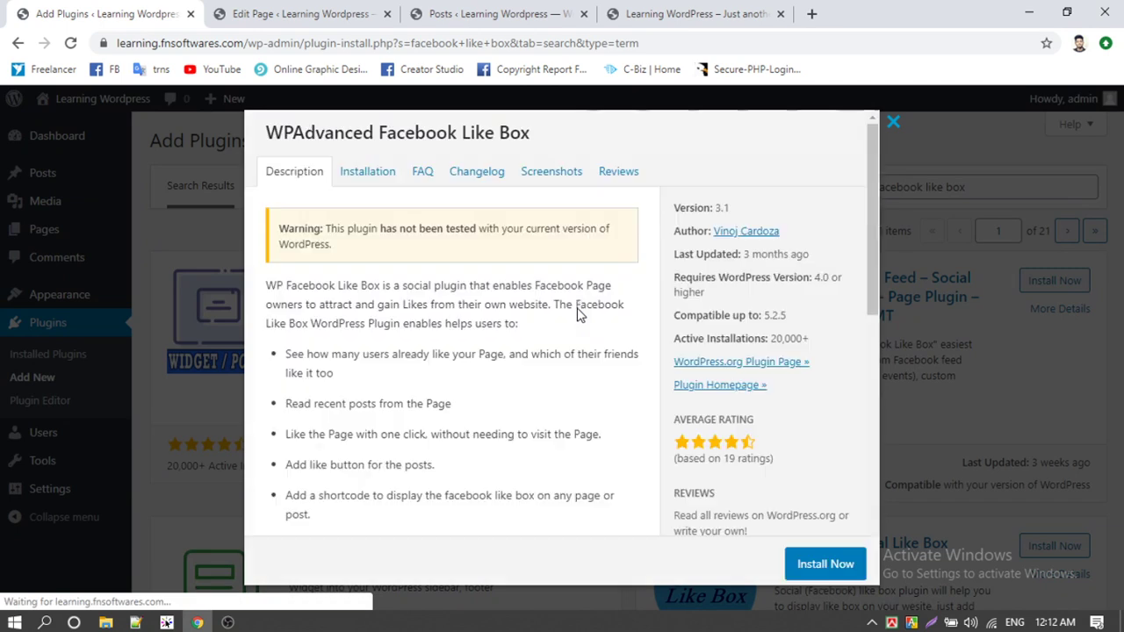
left_click(555, 176)
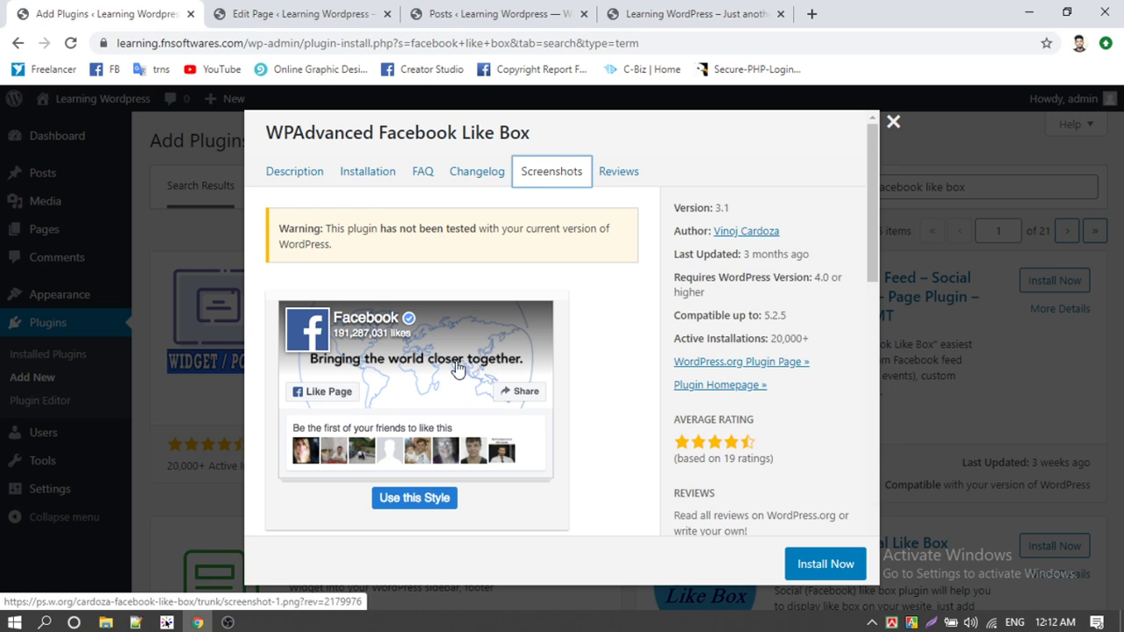
scroll(427, 374, "down", 3)
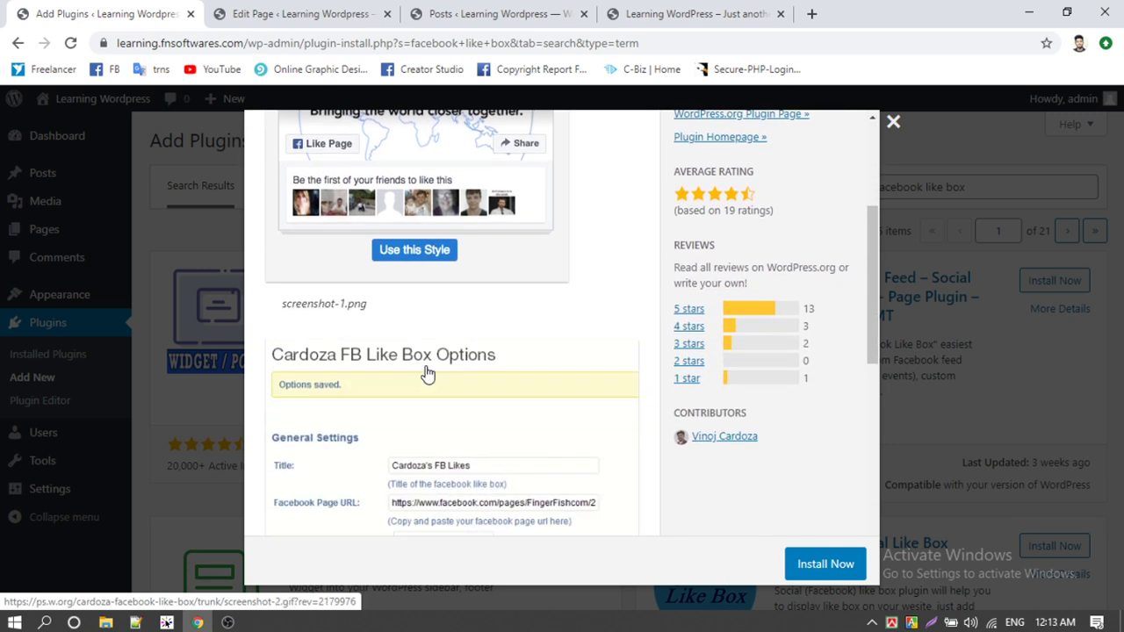
scroll(431, 366, "up", 2)
scroll(372, 341, "up", 1)
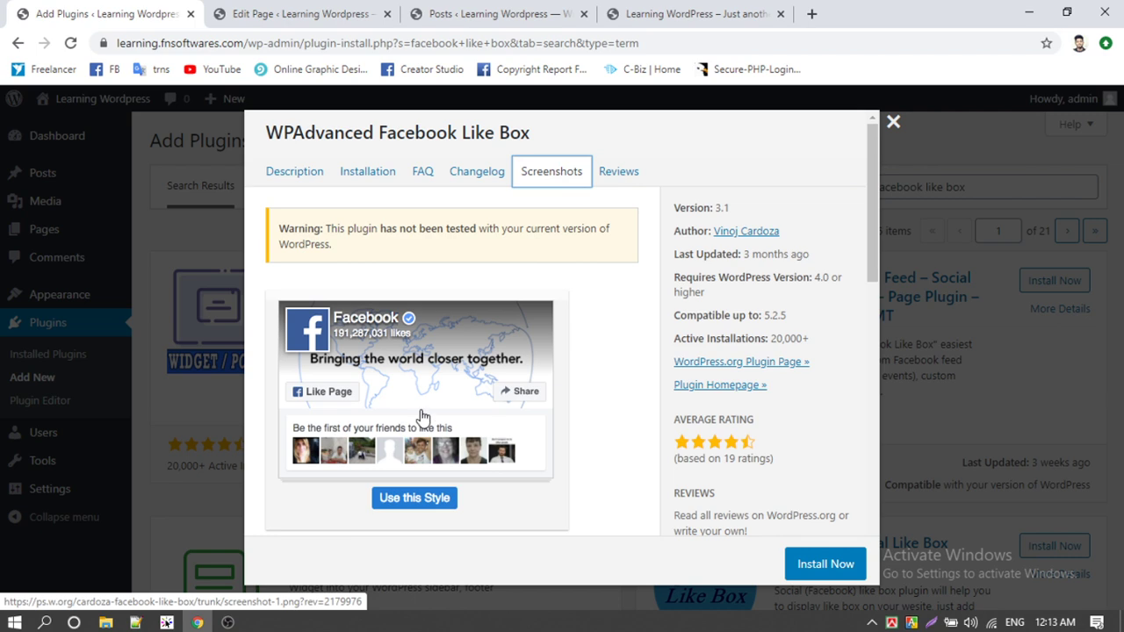
scroll(424, 416, "down", 3)
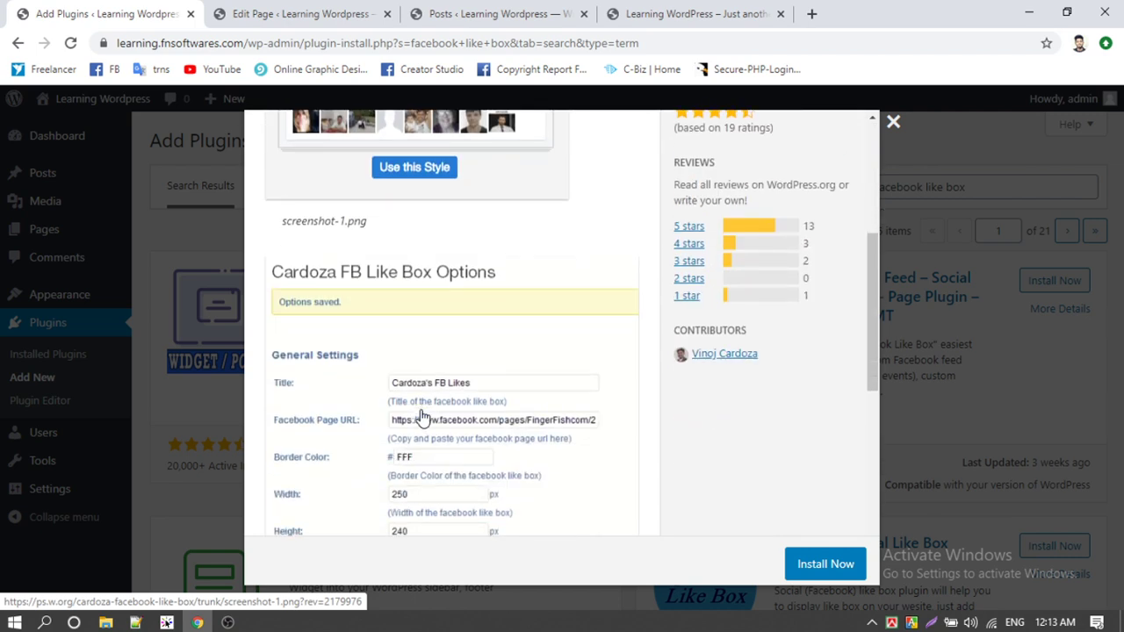
scroll(421, 417, "down", 2)
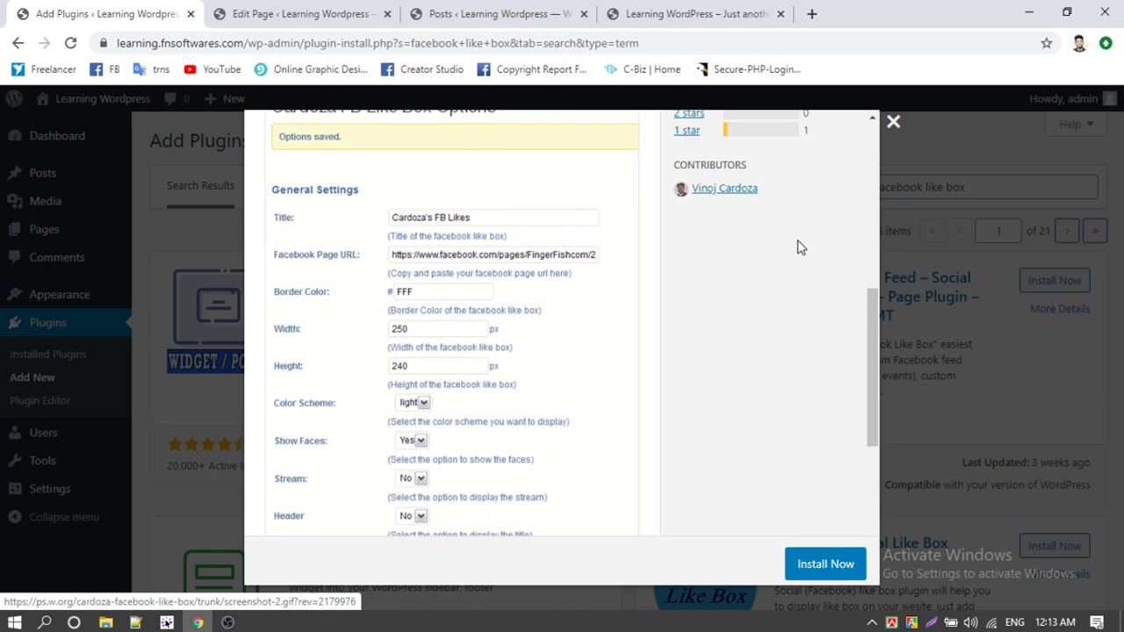
left_click(892, 122)
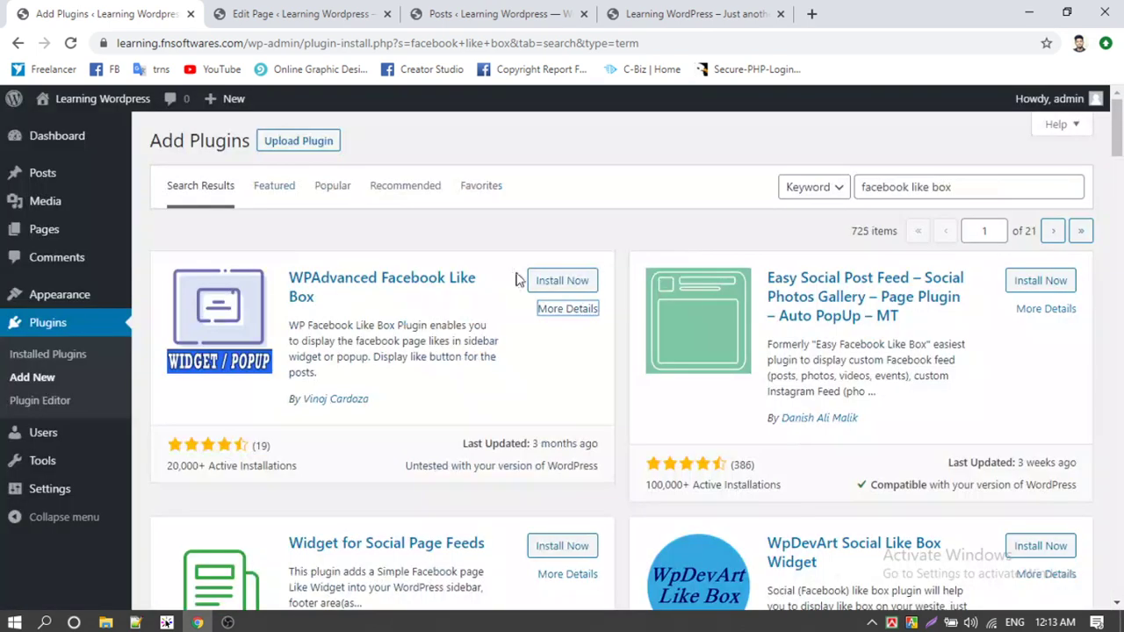
Install and activate the WPAdvanced Facebook Like Box plugin
left_click(552, 283)
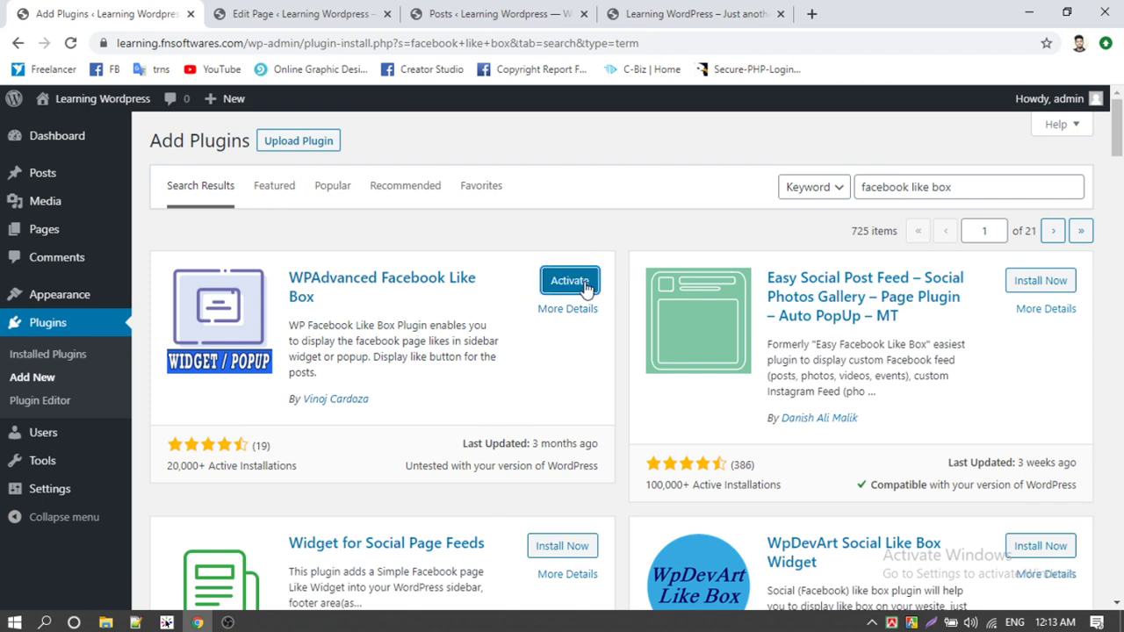
left_click(584, 288)
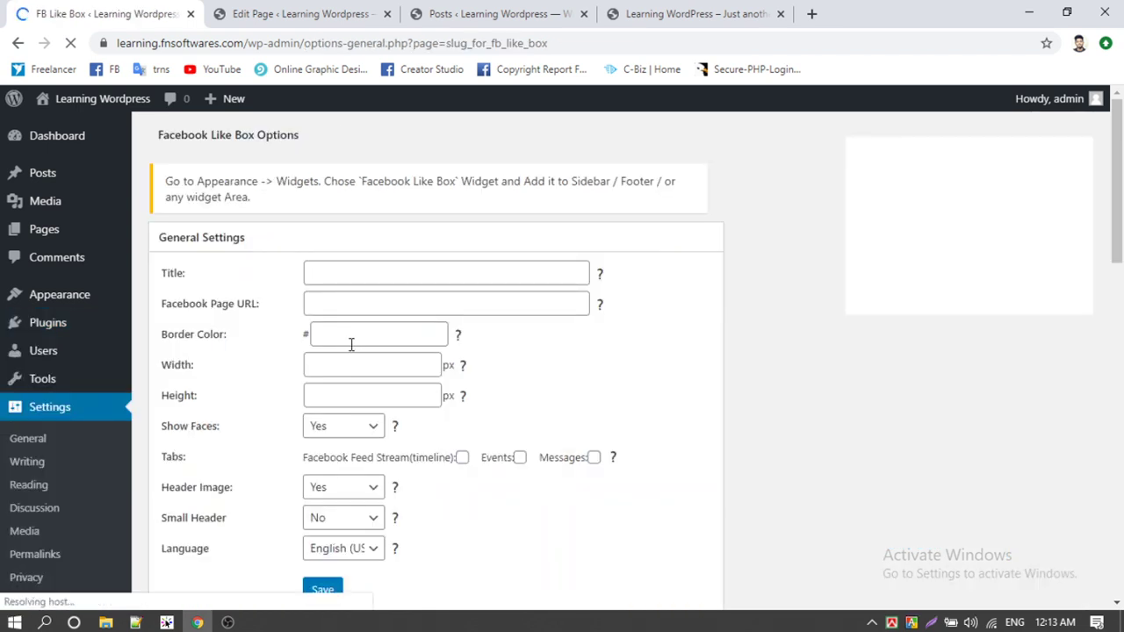
Set the like box title to "Find us on facebook" and fill in the Facebook page URL from the saved suggestion
left_click(336, 268)
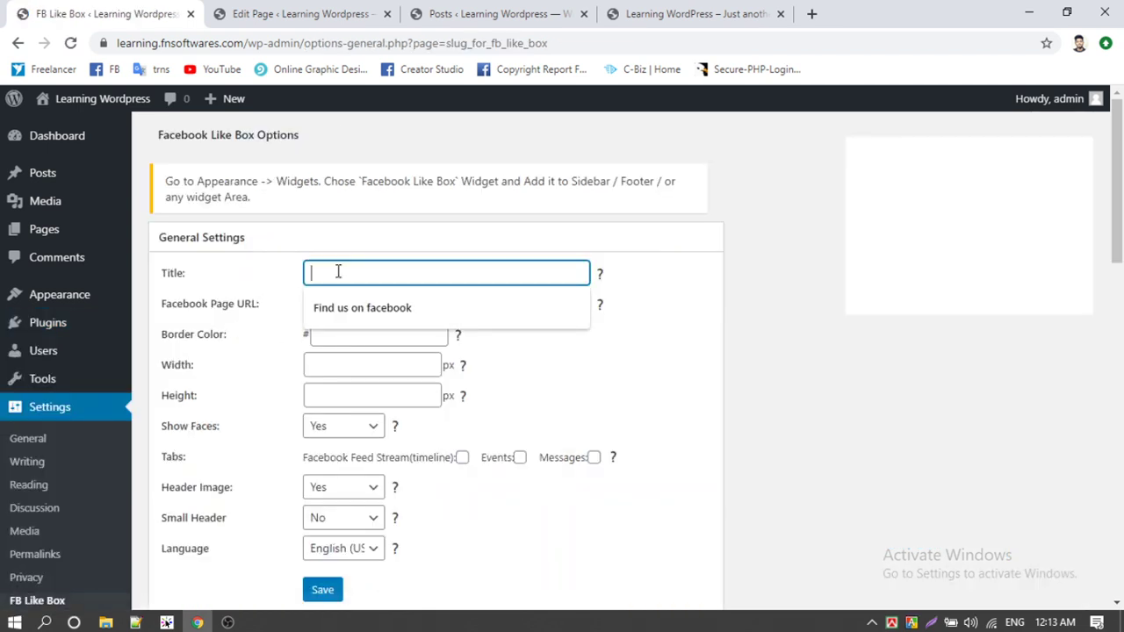
left_click(366, 311)
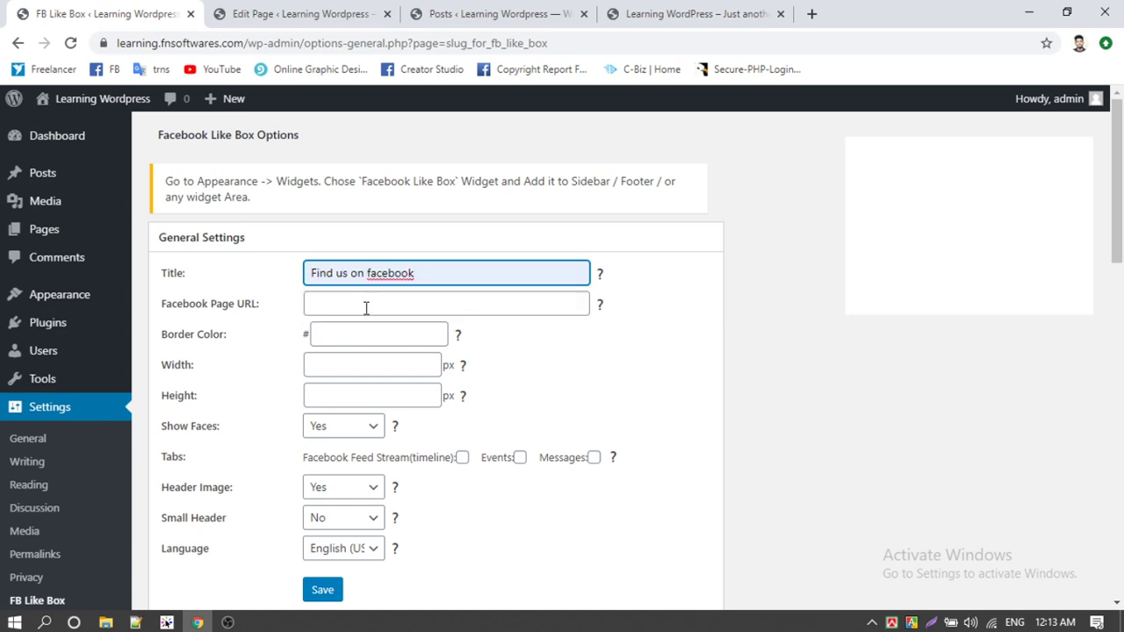
left_click(366, 308)
left_click(431, 339)
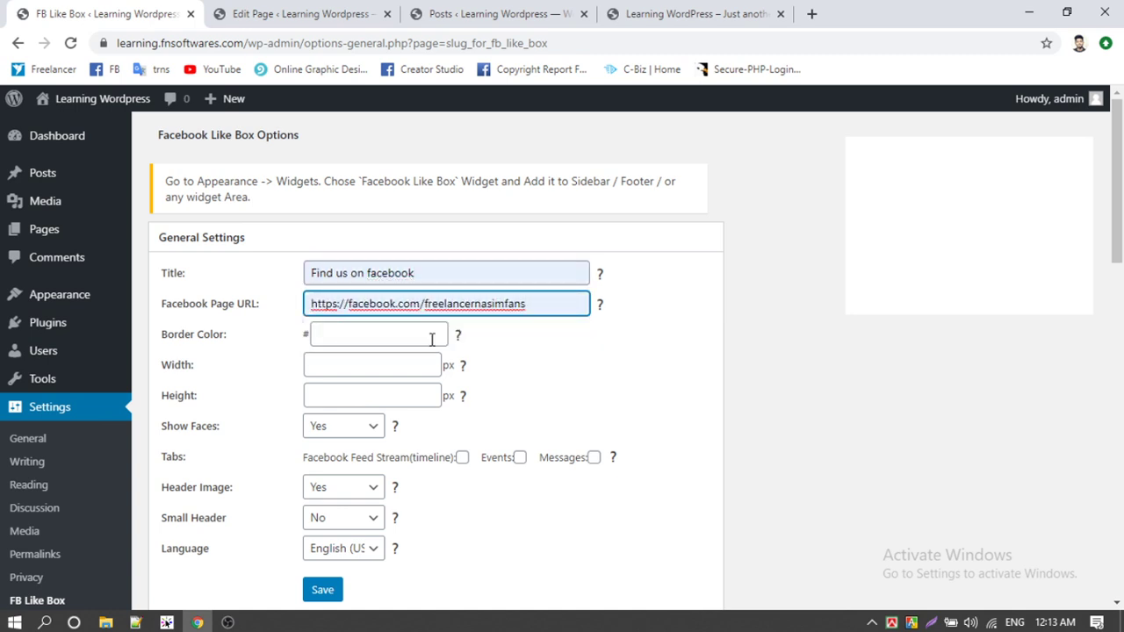
Set the like box border color to ddd, its width to 200 px and its height to 250 px
left_click(380, 339)
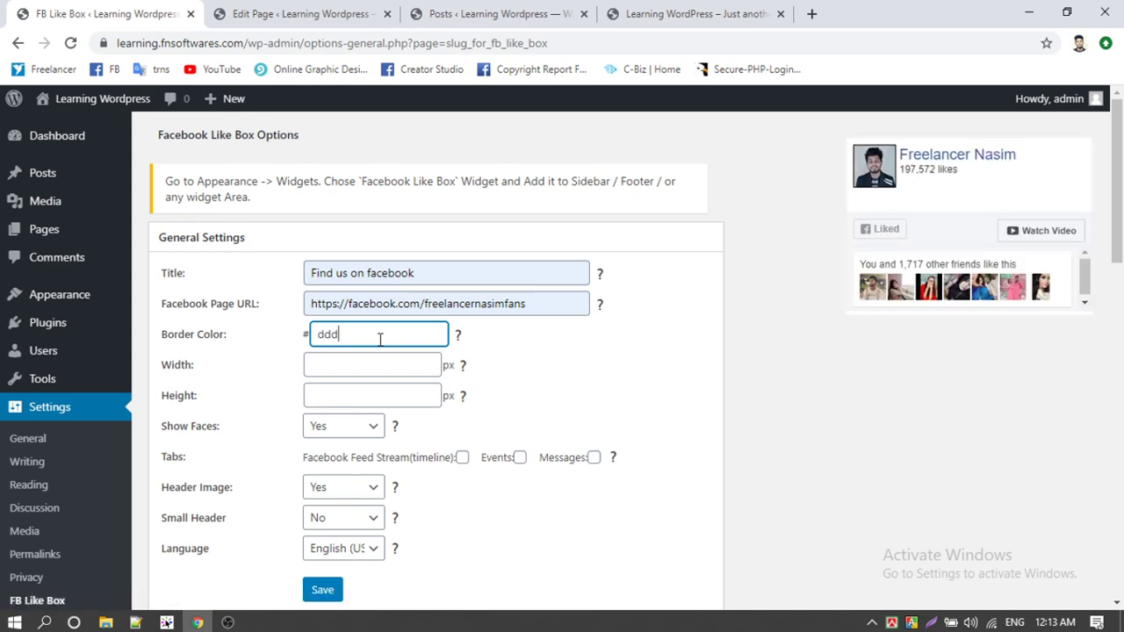
left_click(346, 367)
type("200")
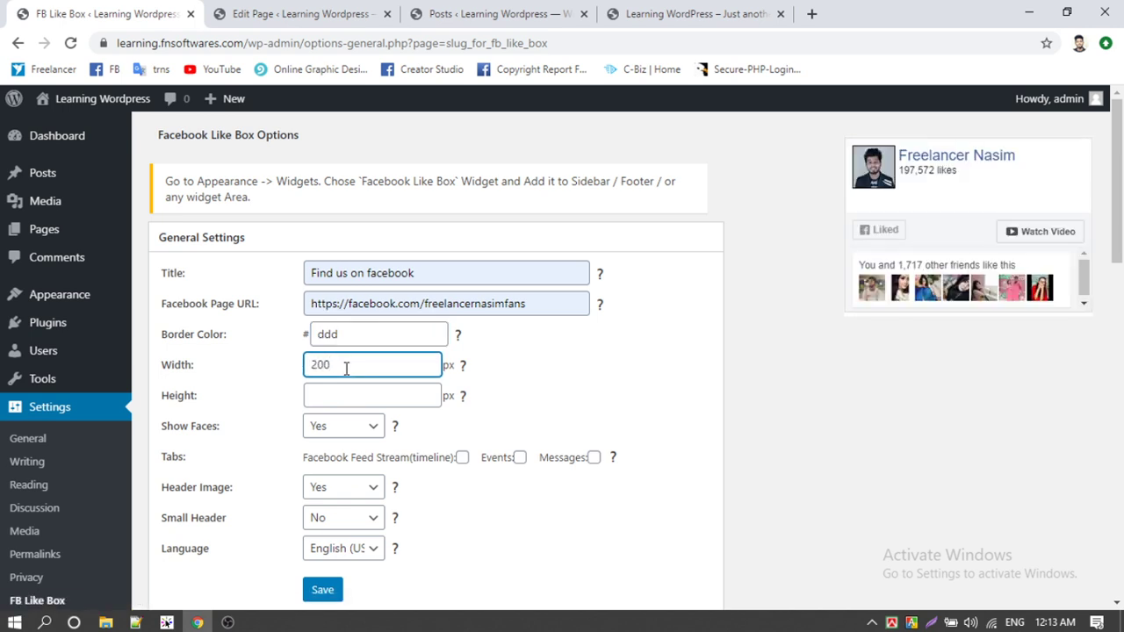
left_click(339, 392)
type("250")
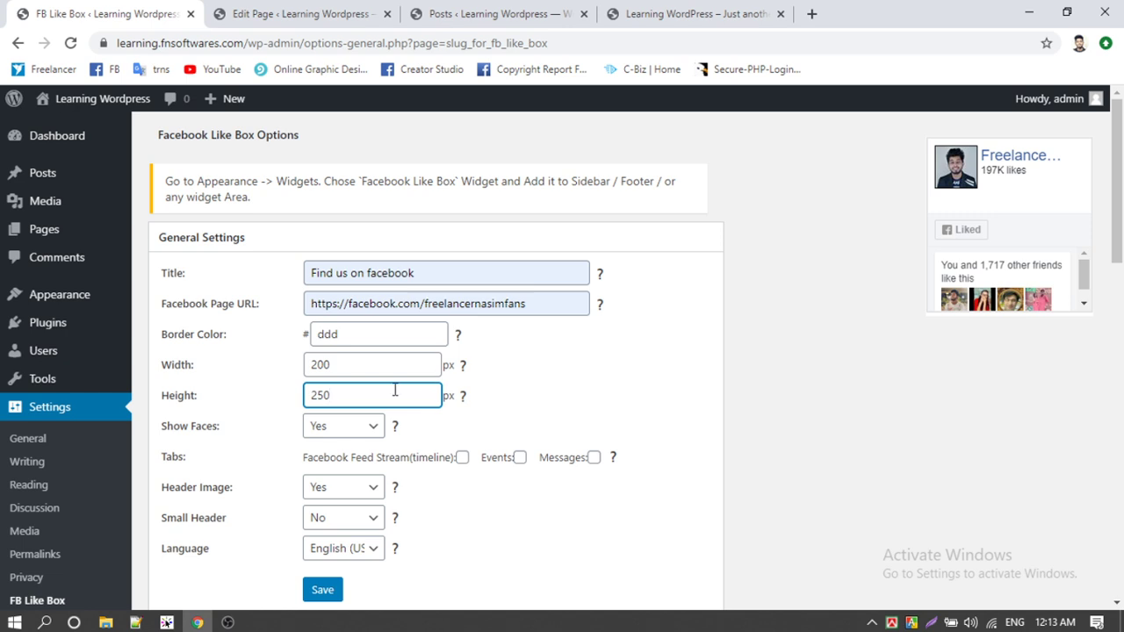
Try the like box with Show Faces set to No, and set it back to Yes
left_click(343, 426)
left_click(338, 462)
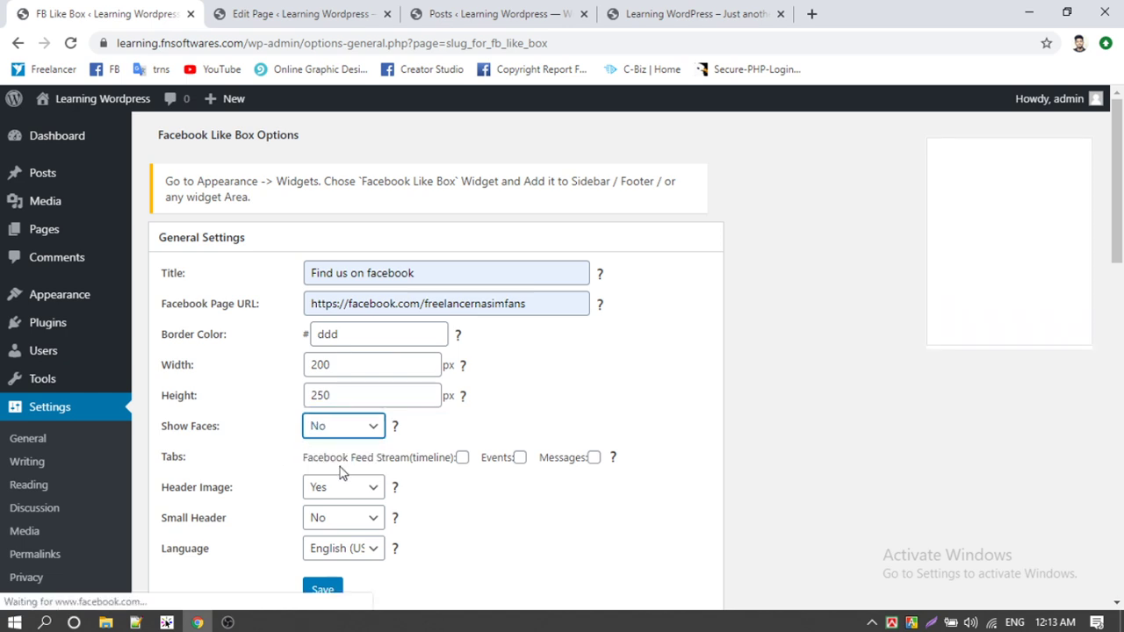
left_click(347, 428)
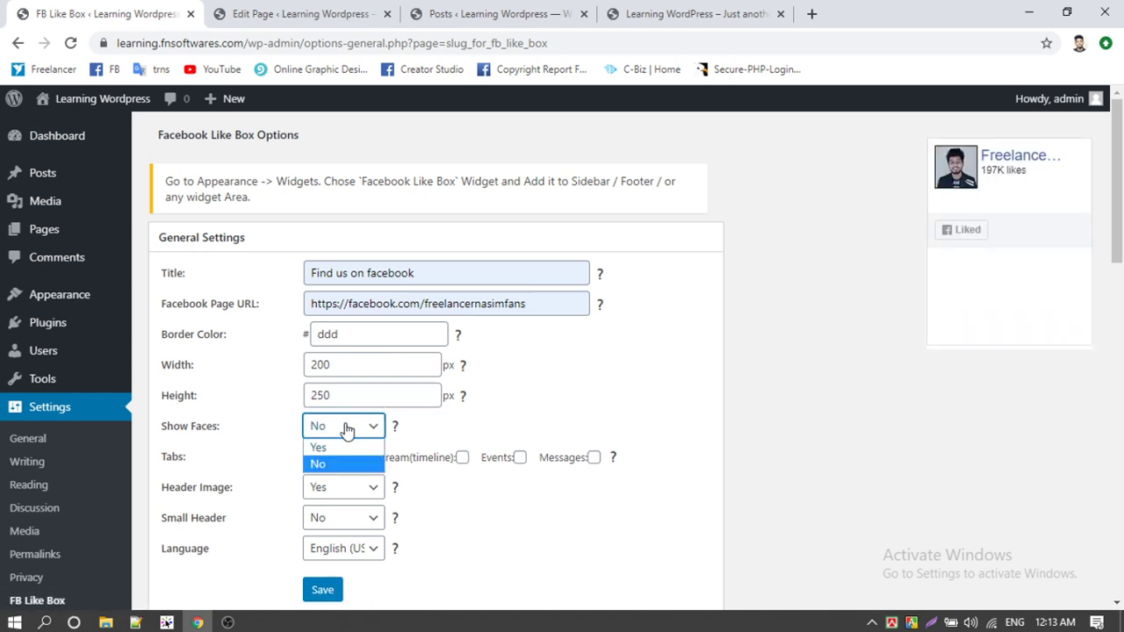
left_click(338, 460)
left_click(341, 428)
left_click(338, 448)
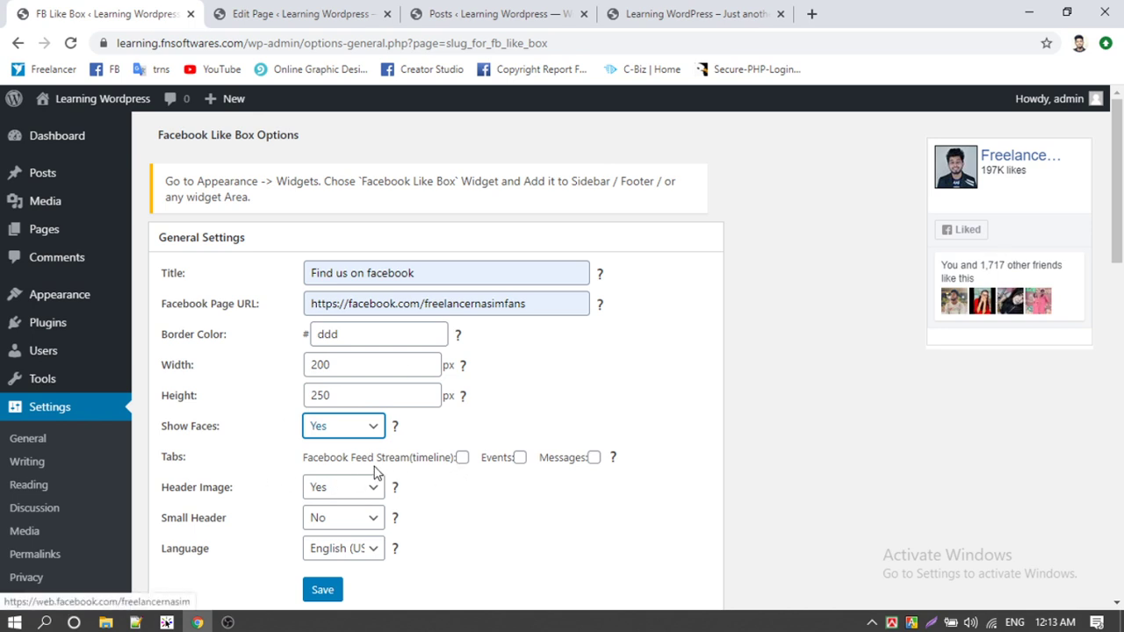
Try enabling the Messages tab of the like box, turn it off again and review the remaining general settings
left_click(593, 458)
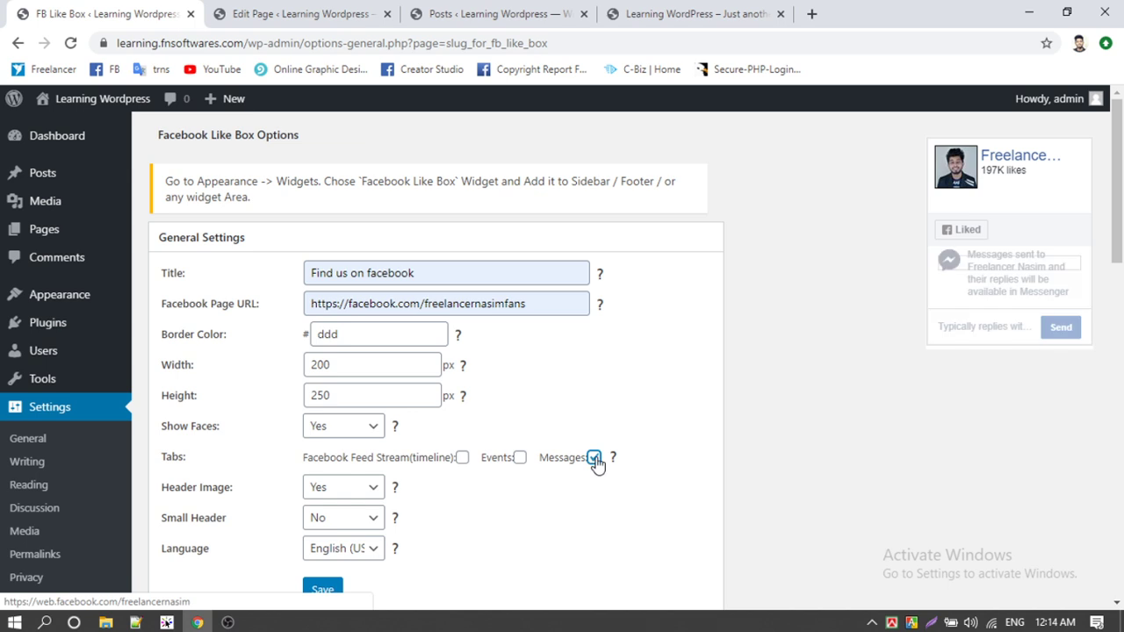
left_click(595, 463)
scroll(525, 442, "down", 1)
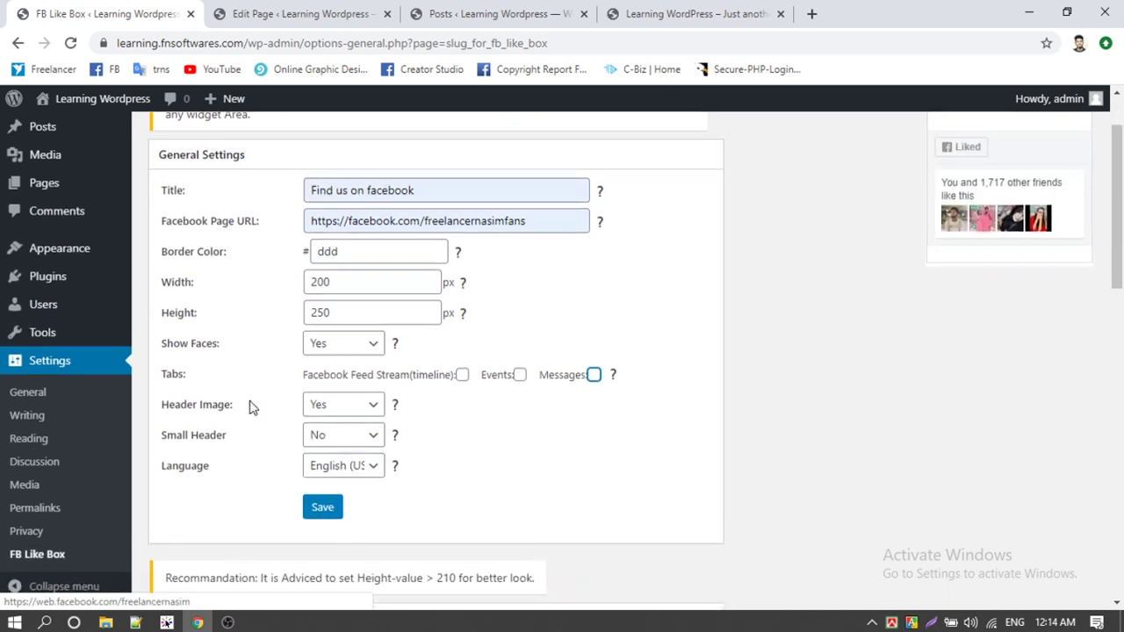
scroll(404, 411, "up", 1)
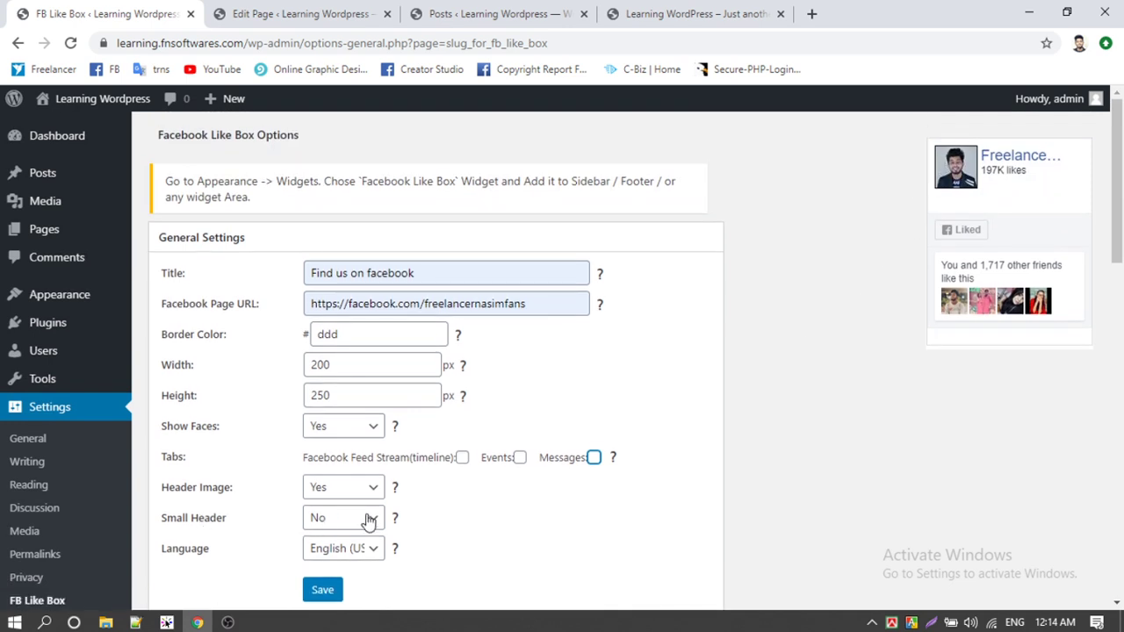
Save the Facebook Like Box options and open the Appearance Widgets page in a new browser tab
left_click(318, 591)
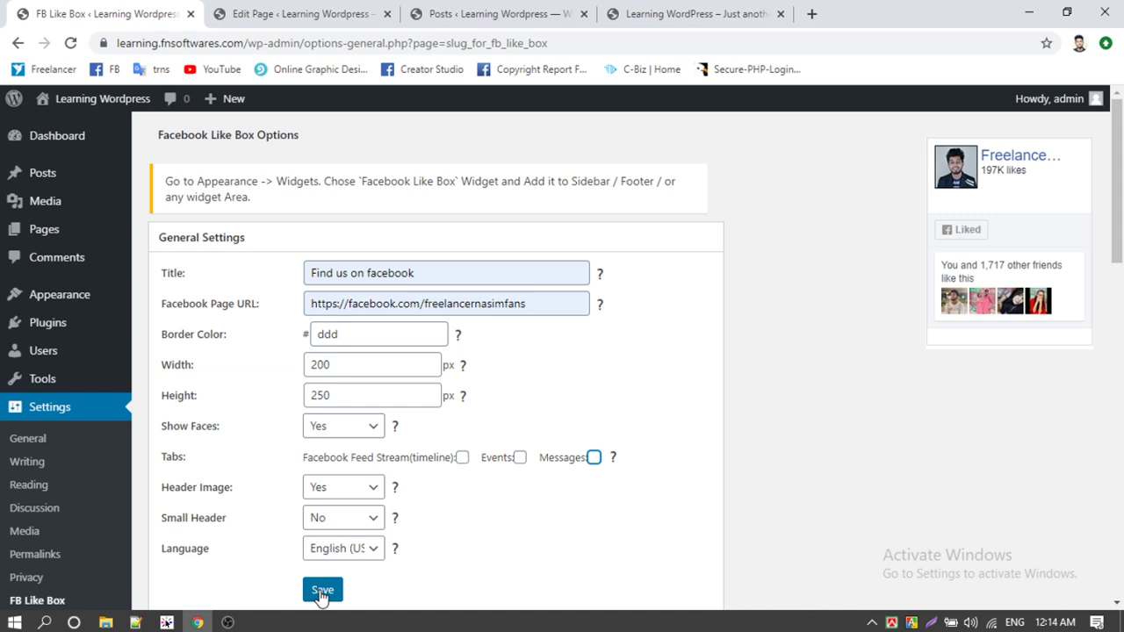
left_click(322, 593)
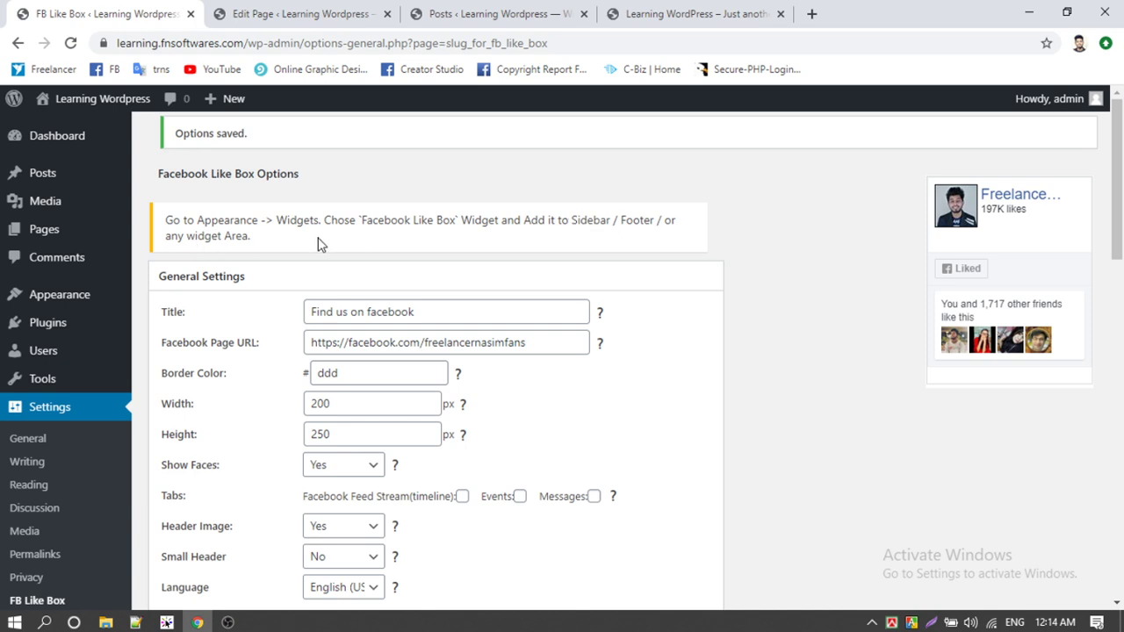
left_click_drag(207, 219, 231, 219)
double_click(297, 220)
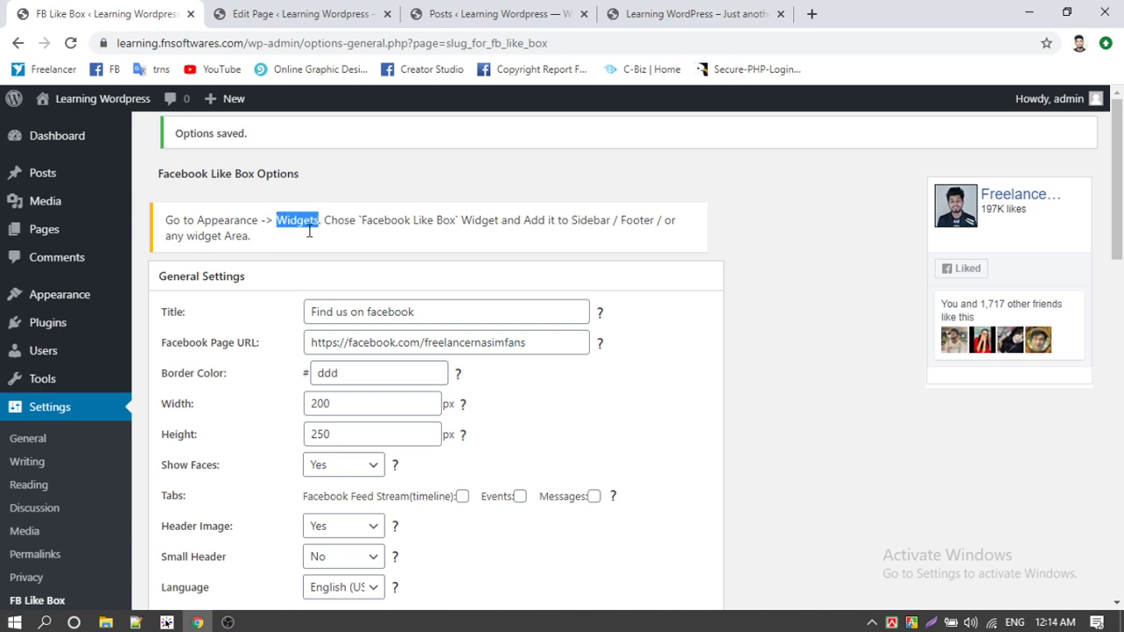
mouse_move(50, 294)
right_click(165, 346)
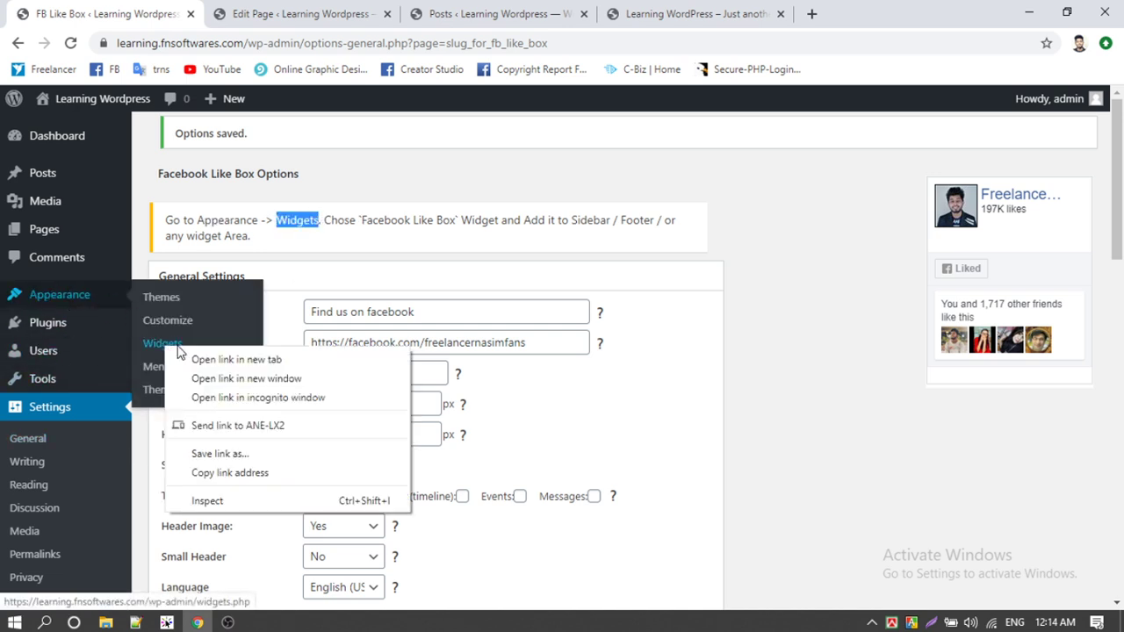
left_click(220, 361)
left_click(281, 14)
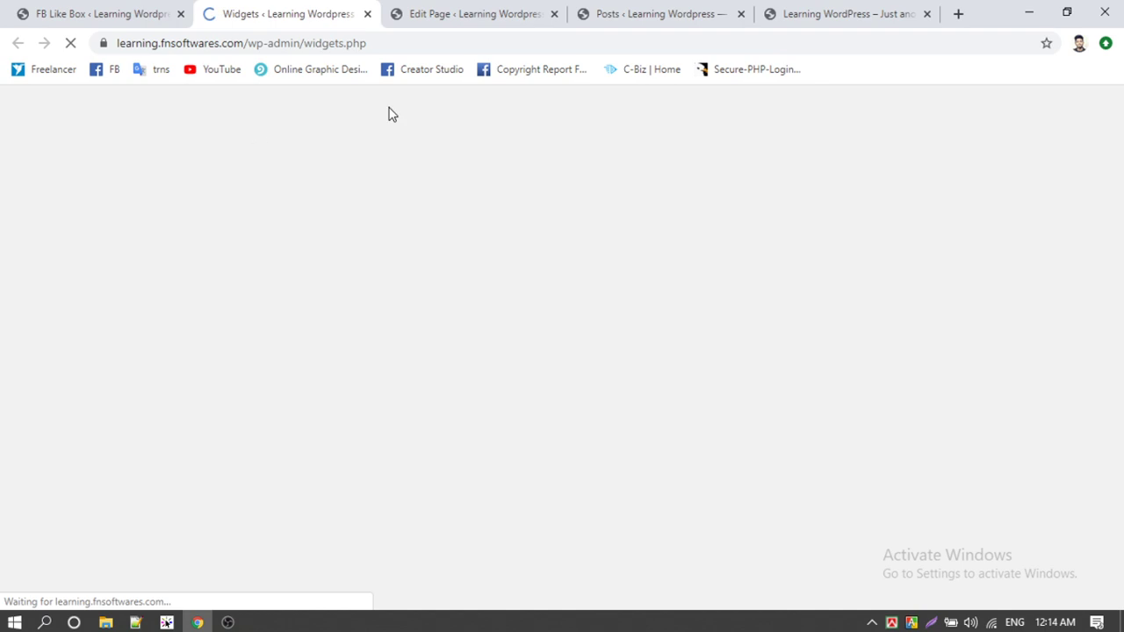
Examine which widgets the sidebar of the site's home page shows and in what order
left_click(806, 8)
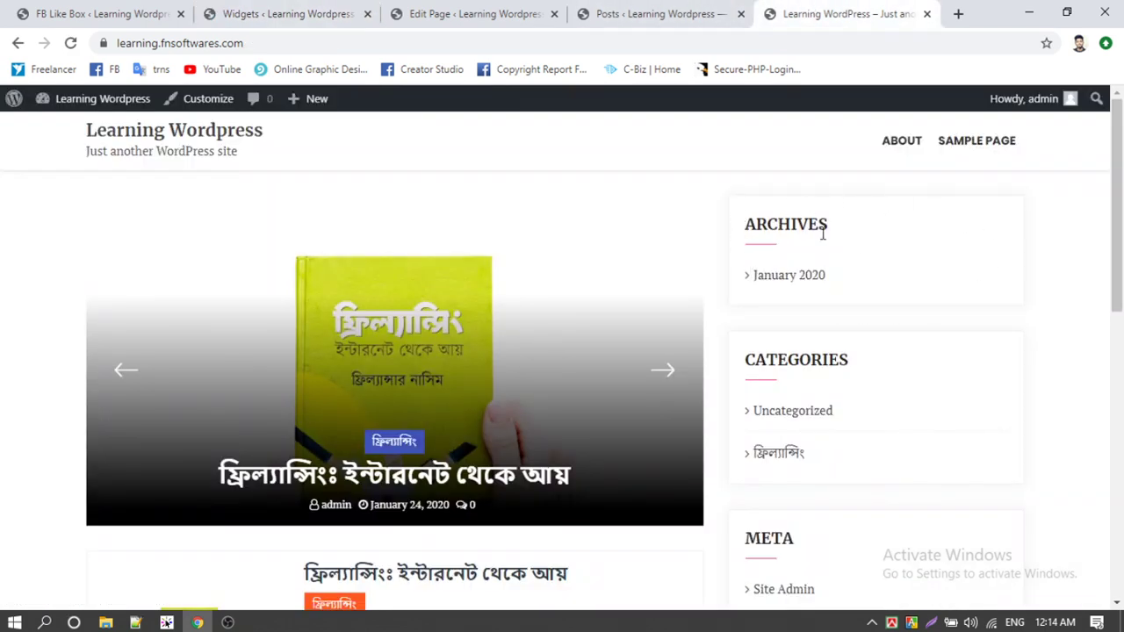
scroll(821, 231, "down", 2)
scroll(891, 251, "down", 1)
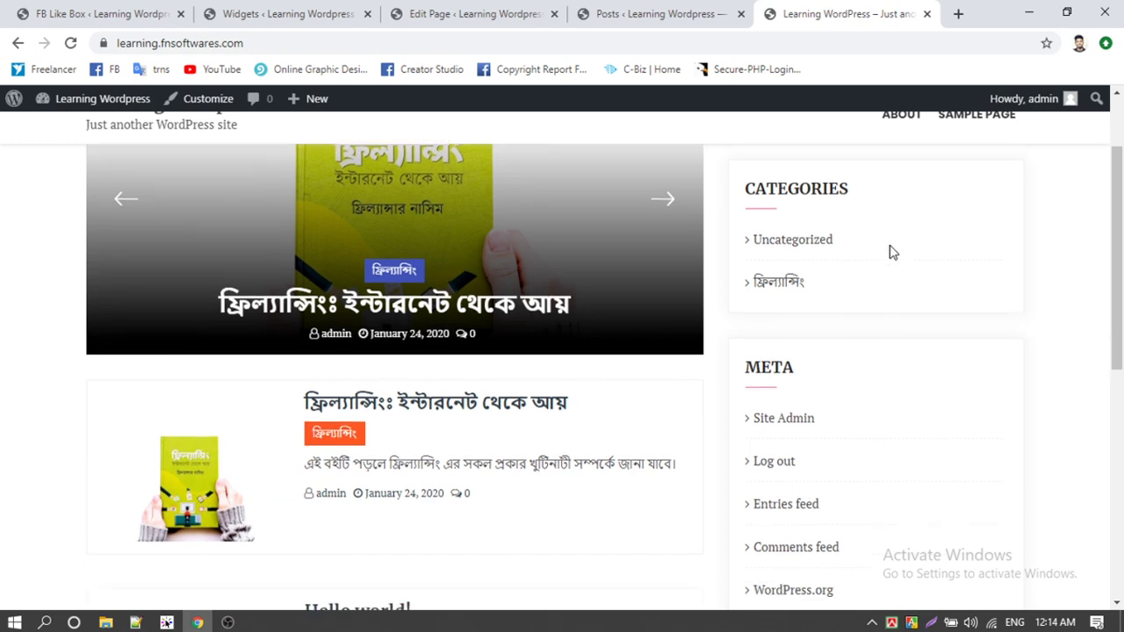
scroll(786, 439, "down", 5)
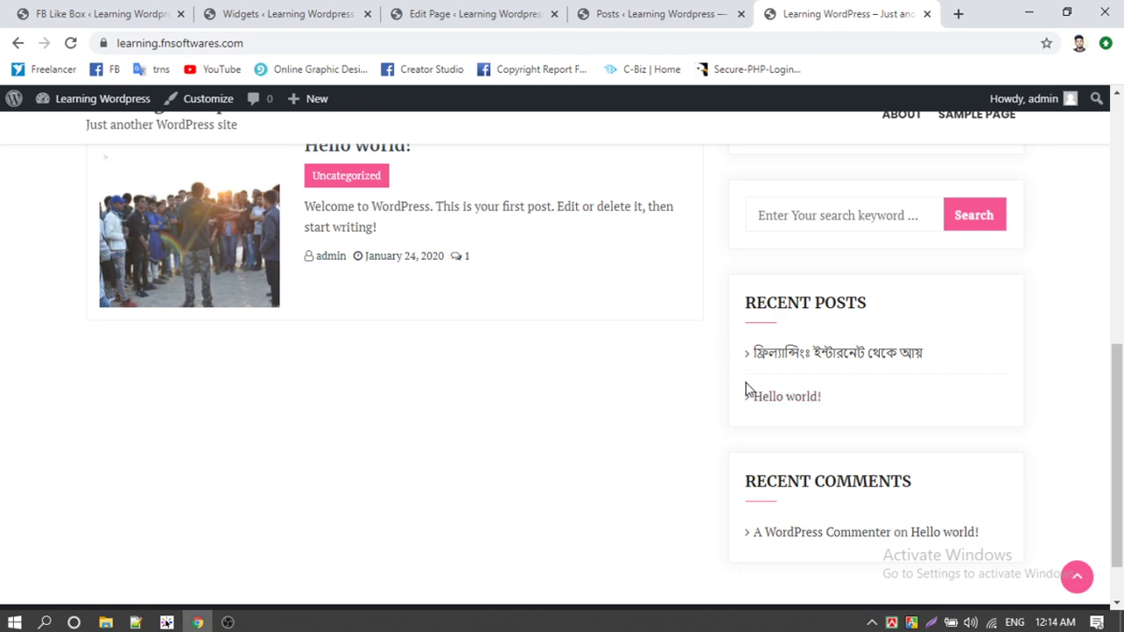
scroll(860, 385, "down", 1)
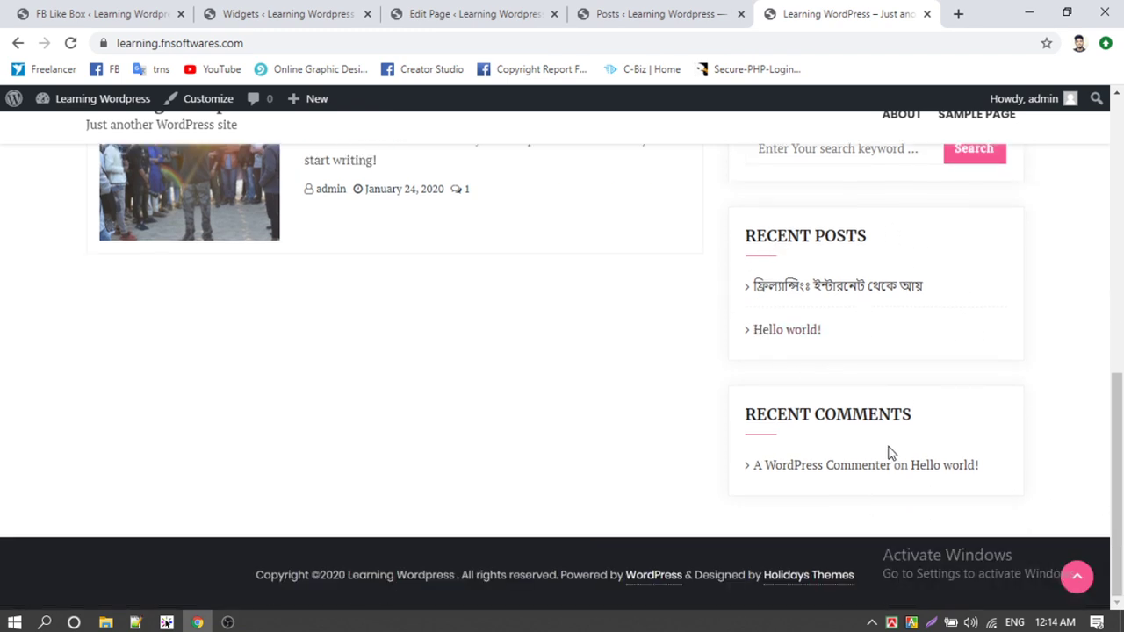
scroll(889, 452, "up", 15)
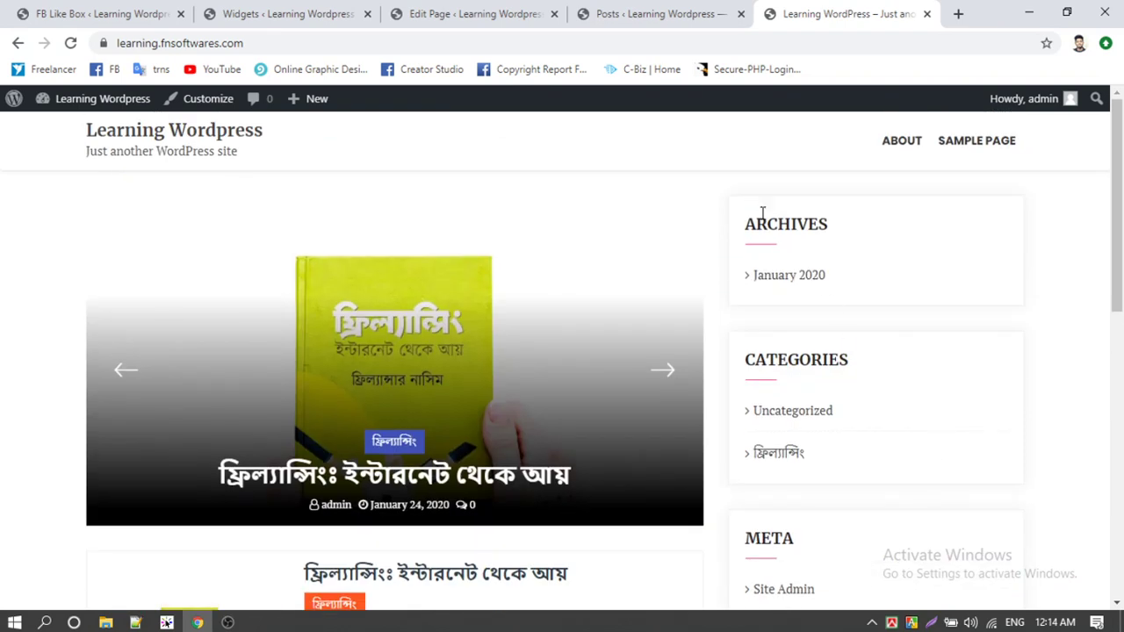
Add the Facebook Like Box widget to the Sidebar area, placing it first, above Archives
left_click(307, 10)
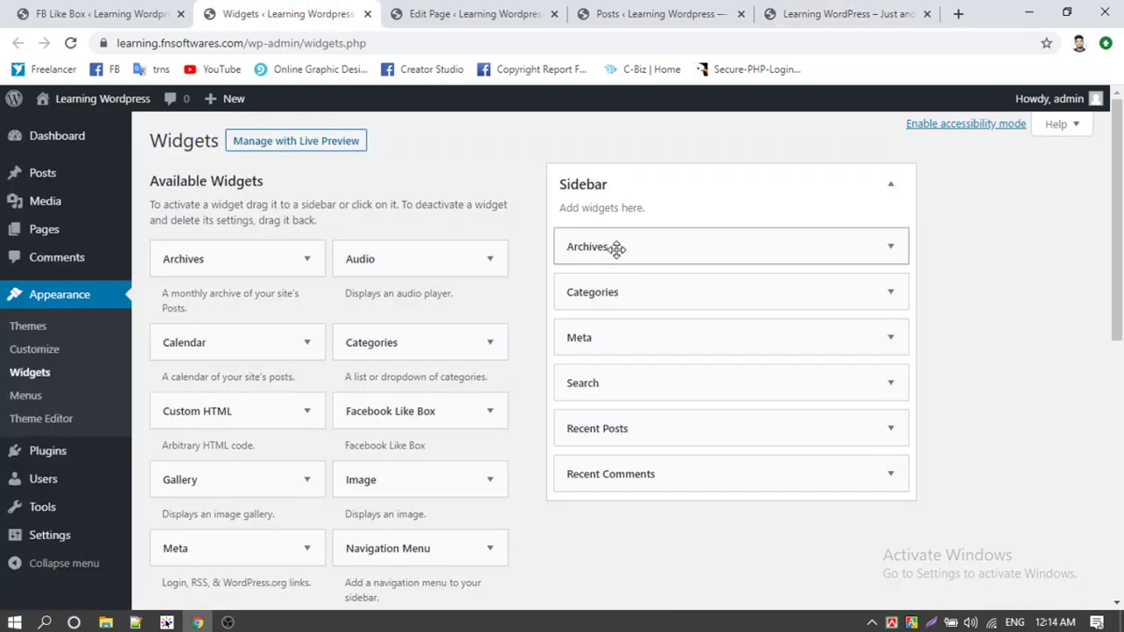
mouse_move(624, 251)
left_mouse_down()
mouse_move(629, 311)
mouse_move(610, 259)
mouse_move(622, 307)
mouse_move(650, 274)
mouse_move(610, 233)
mouse_move(610, 243)
left_mouse_up()
scroll(446, 276, "down", 1)
scroll(446, 276, "up", 1)
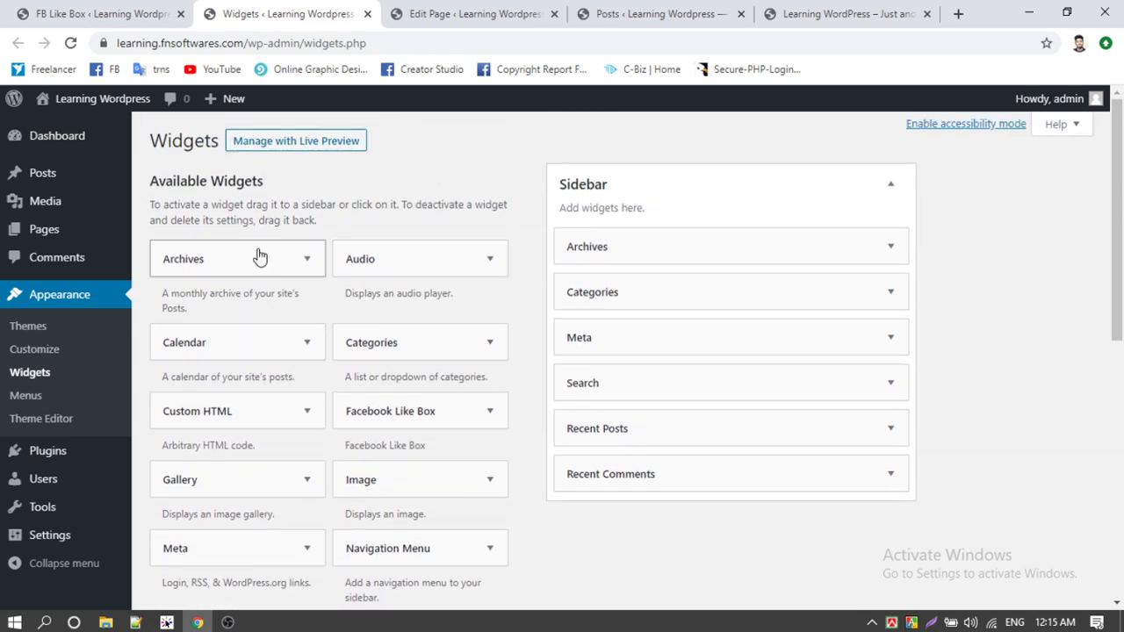
scroll(176, 291, "down", 3)
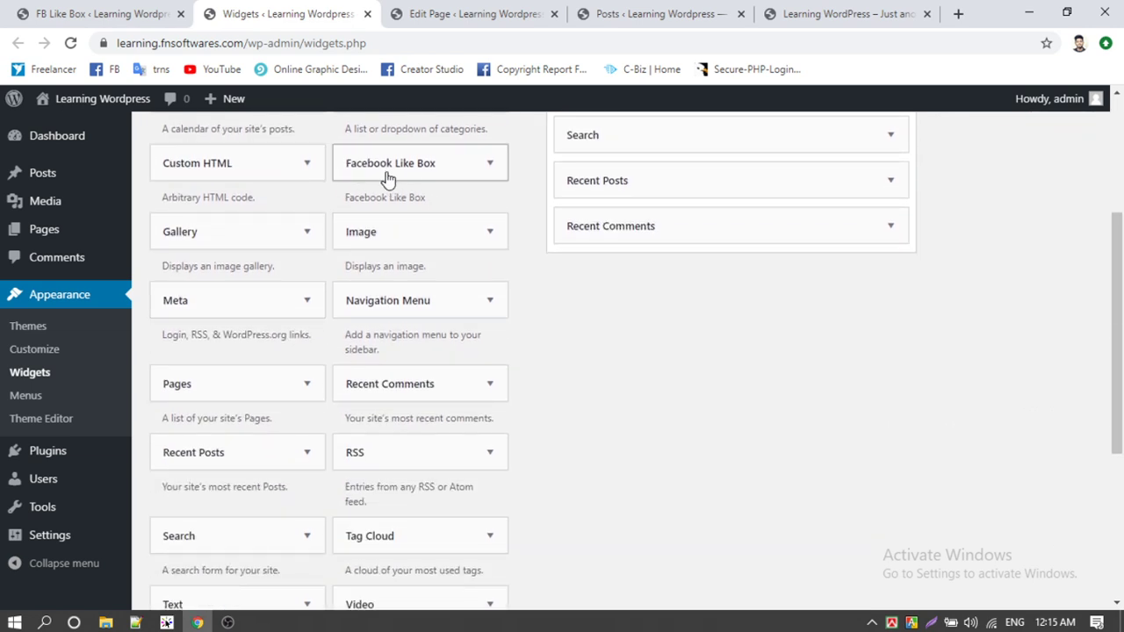
scroll(497, 178, "up", 1)
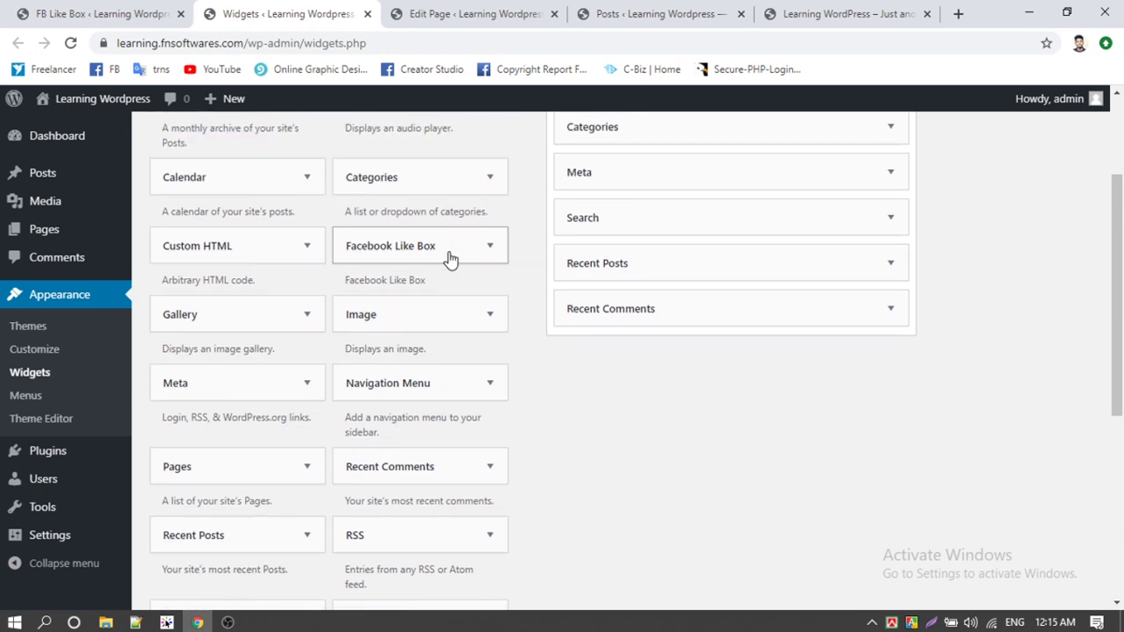
left_click(489, 247)
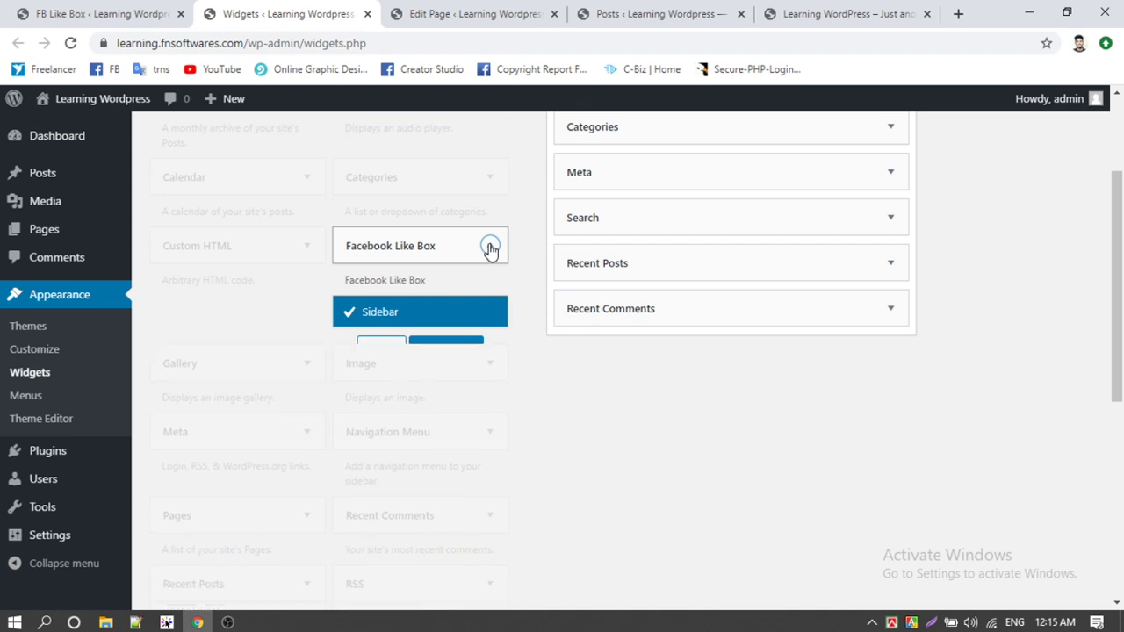
left_click(490, 248)
scroll(634, 368, "up", 2)
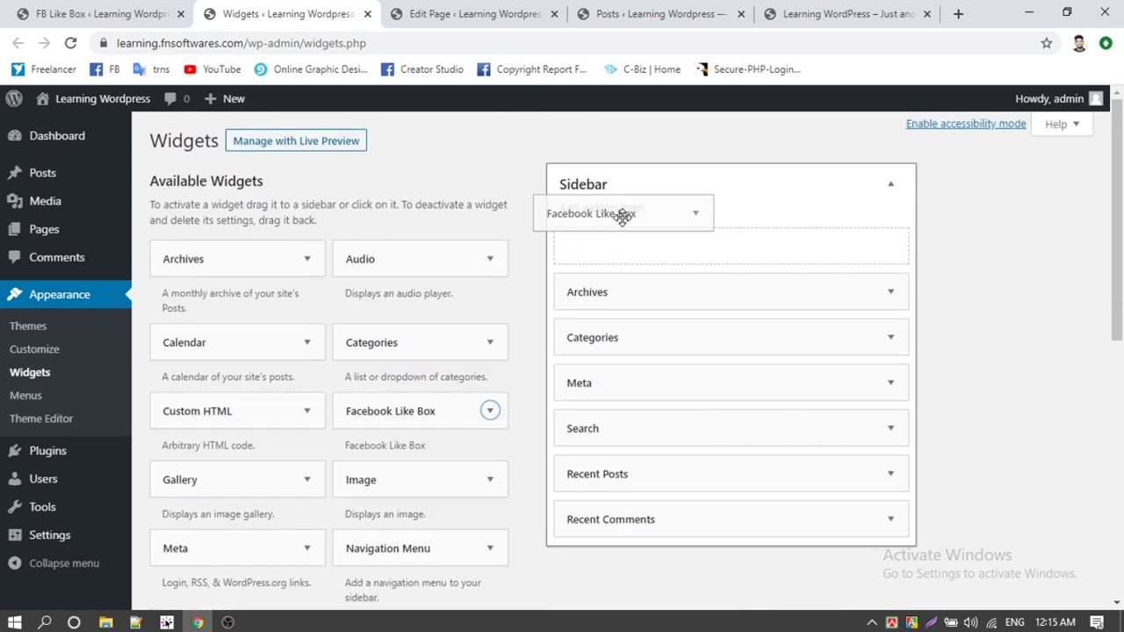
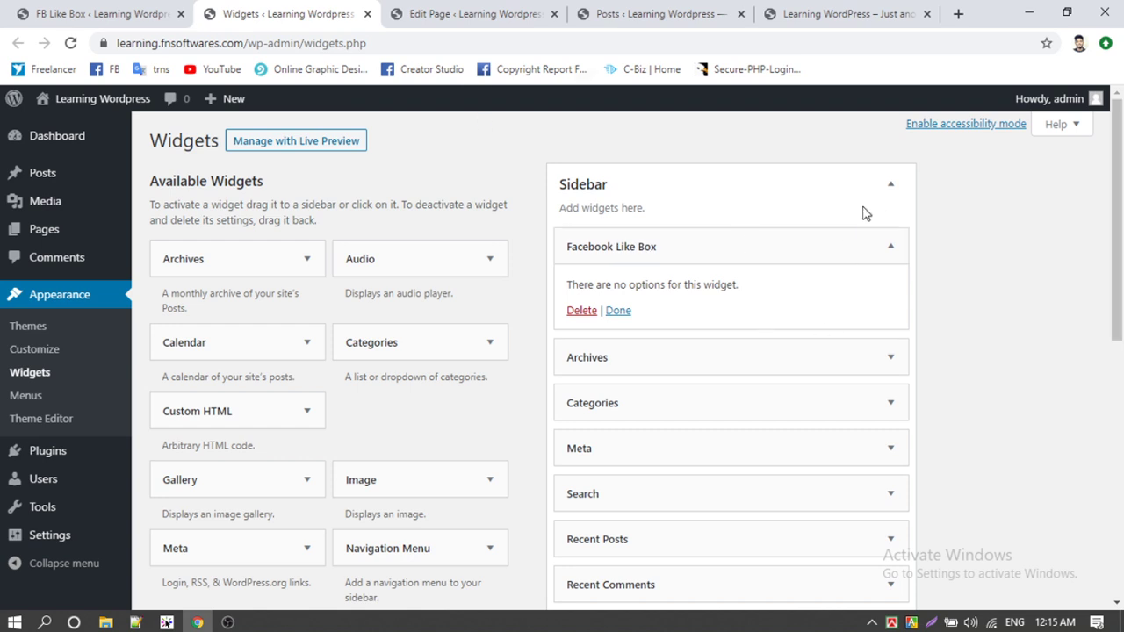
Reload the site's home page and check the Facebook like box in its sidebar
left_click(874, 10)
left_click(71, 43)
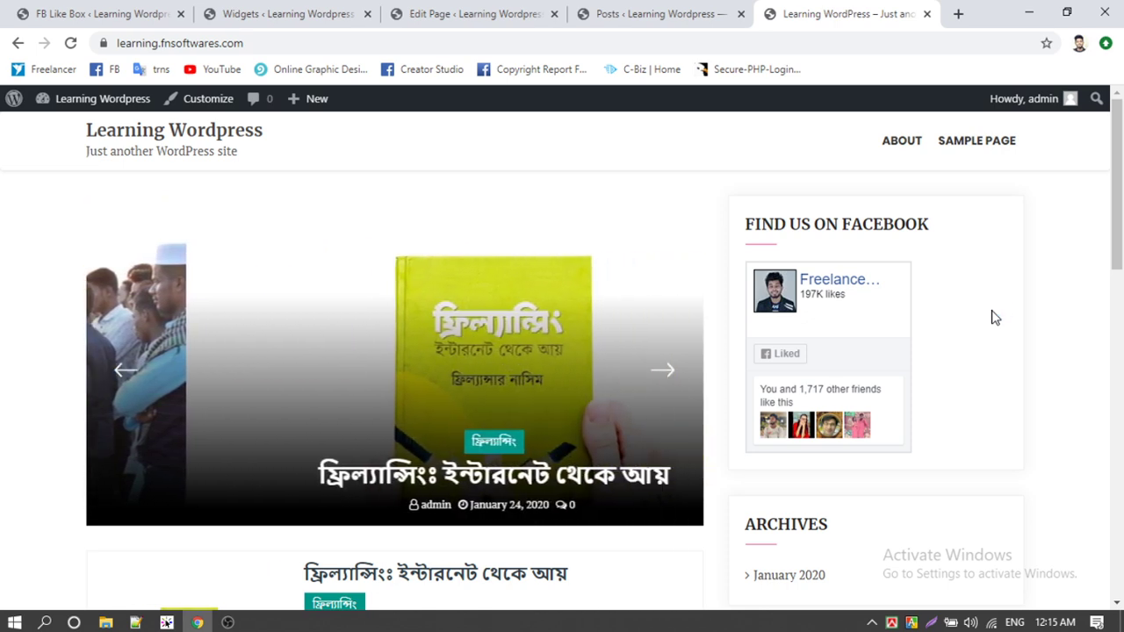
left_click(228, 623)
left_click(70, 307)
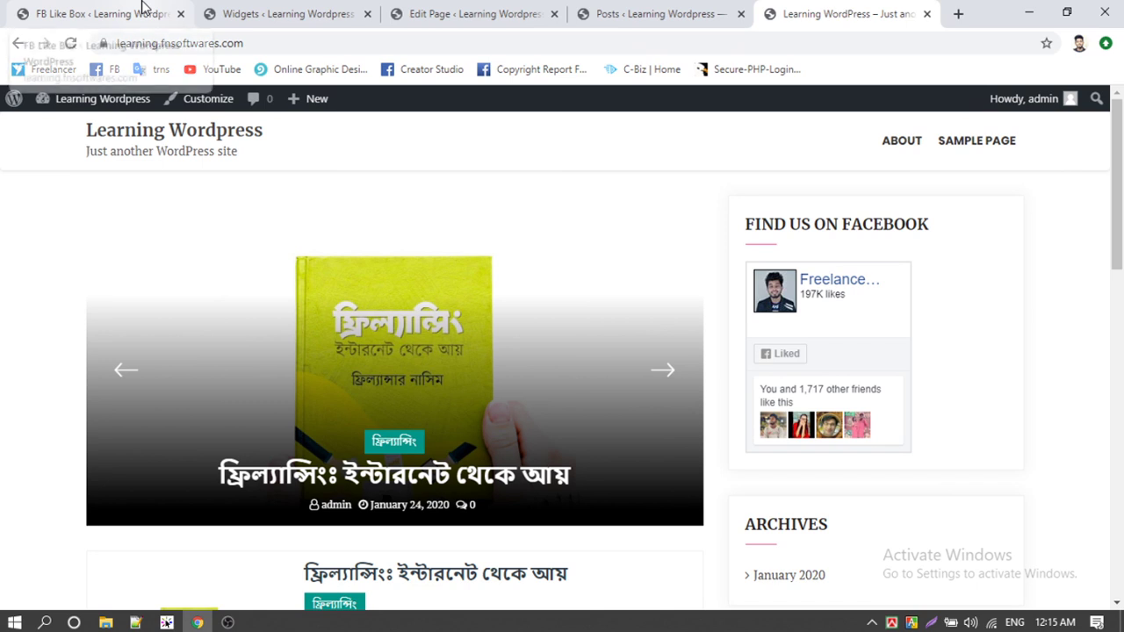
Return to the like box options page and open the site's General Settings from there
left_click(144, 7)
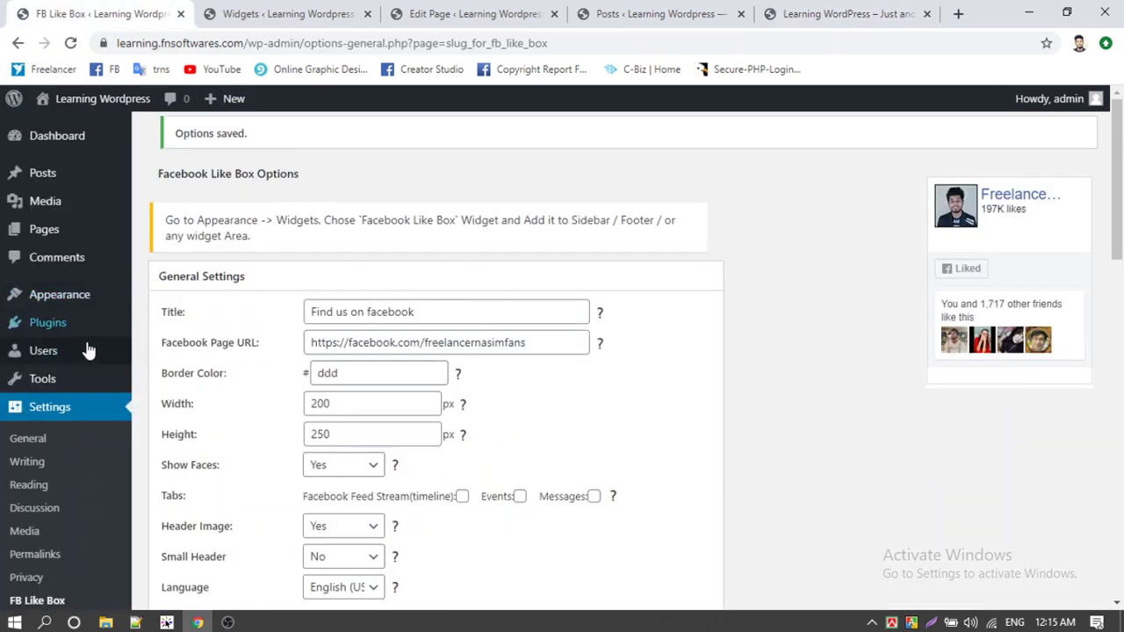
scroll(92, 349, "down", 1)
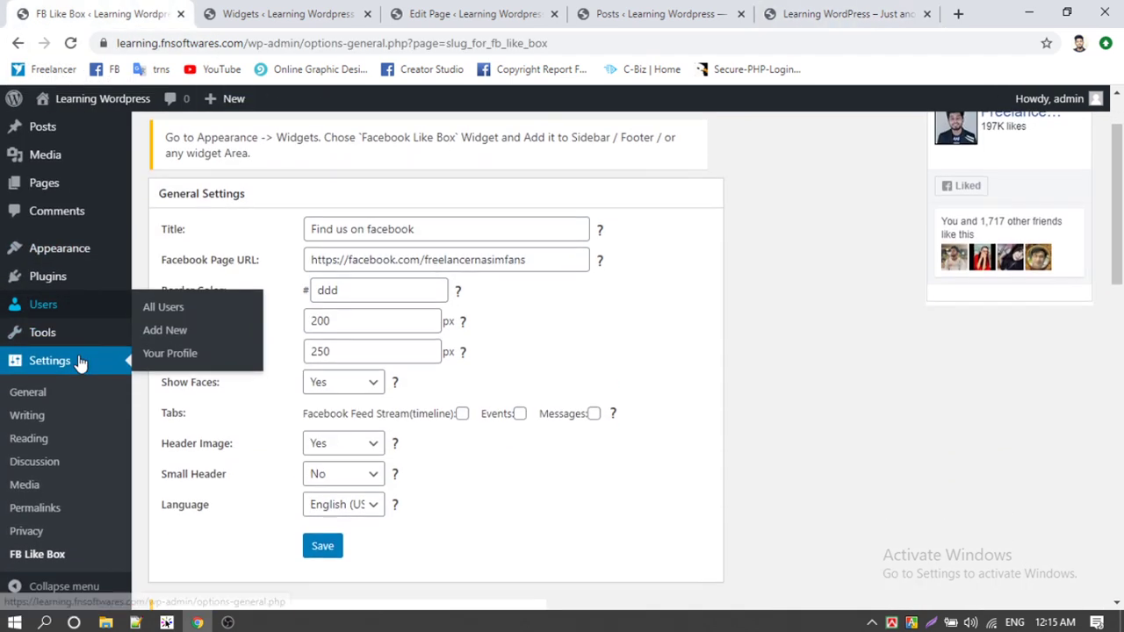
left_click(29, 393)
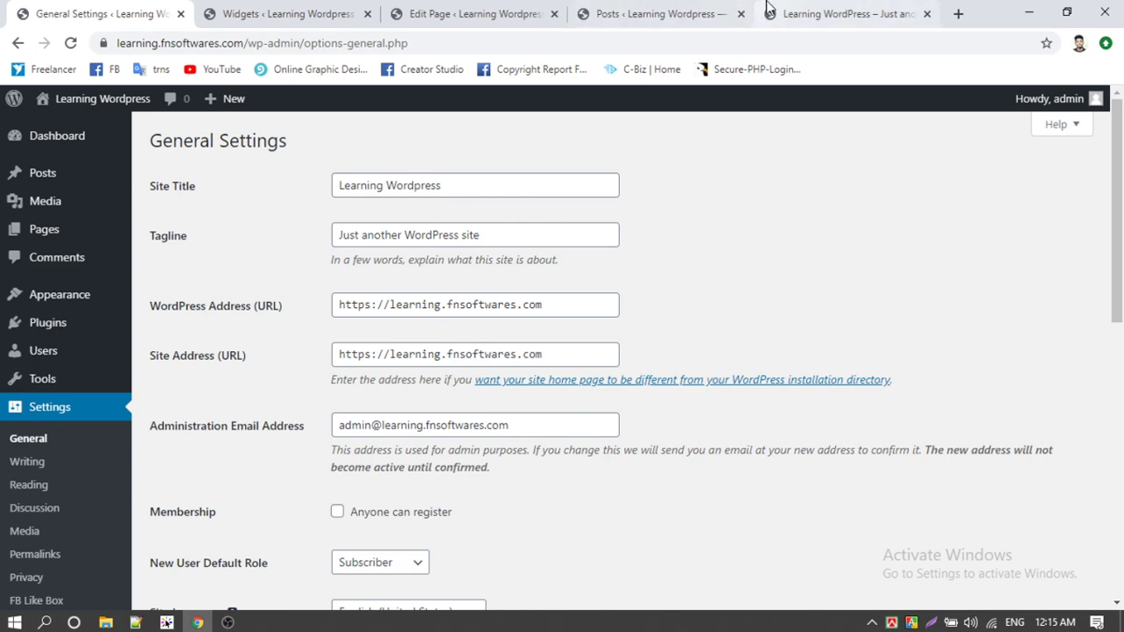
Compare the Site Title in General Settings with the title displayed on the site's home page
left_click(834, 14)
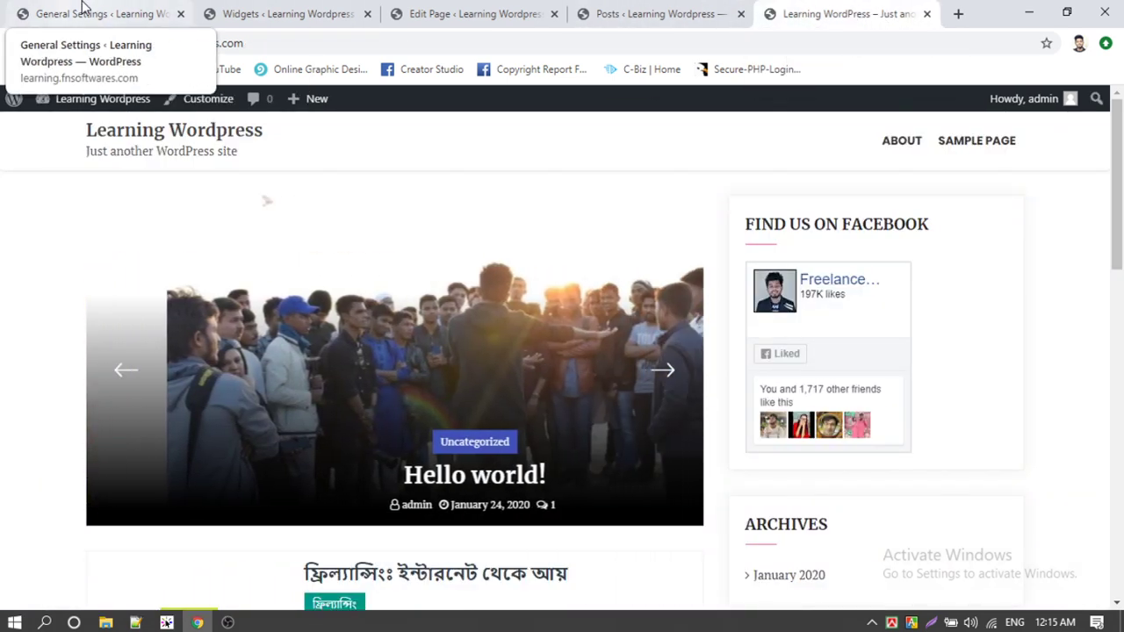
left_click(87, 14)
left_click_drag(453, 187, 269, 190)
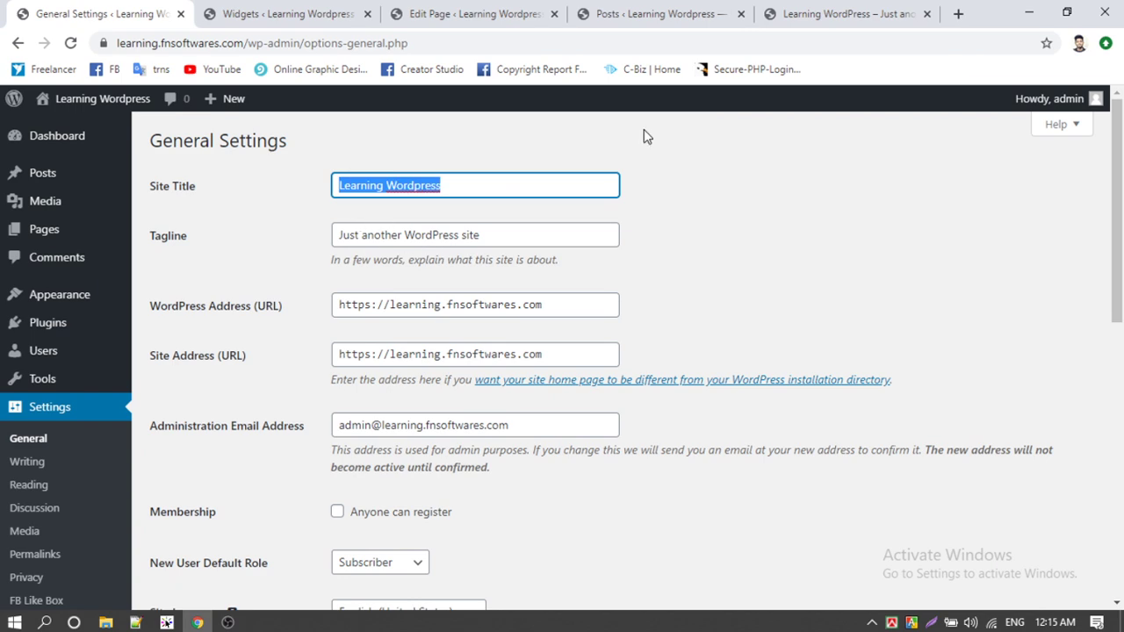
left_click(866, 12)
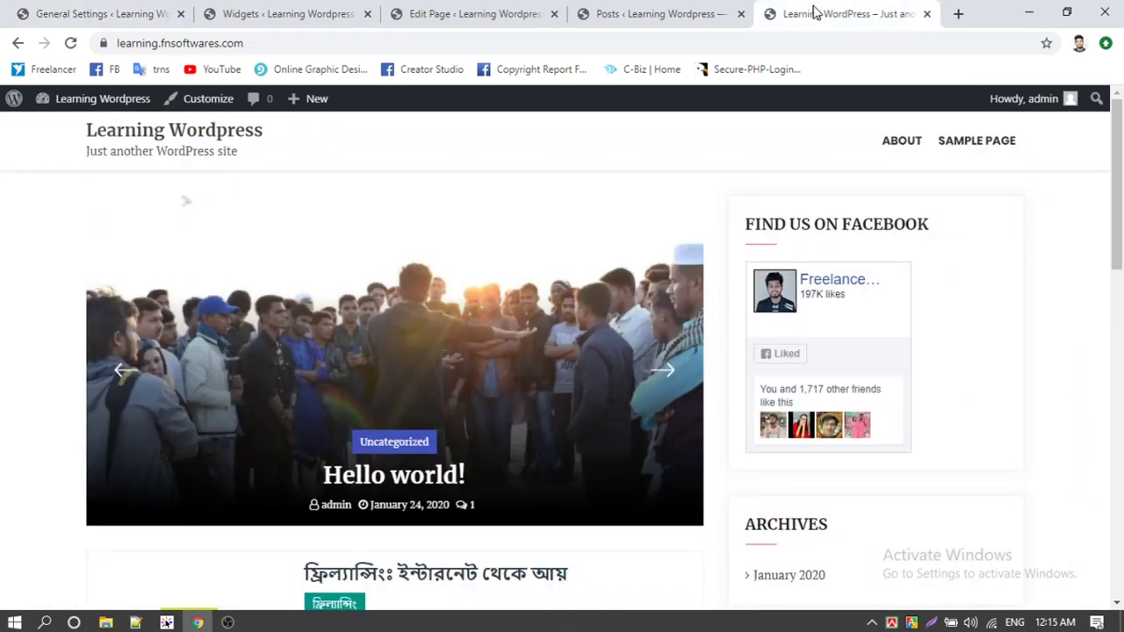
left_click(687, 7)
left_click(88, 12)
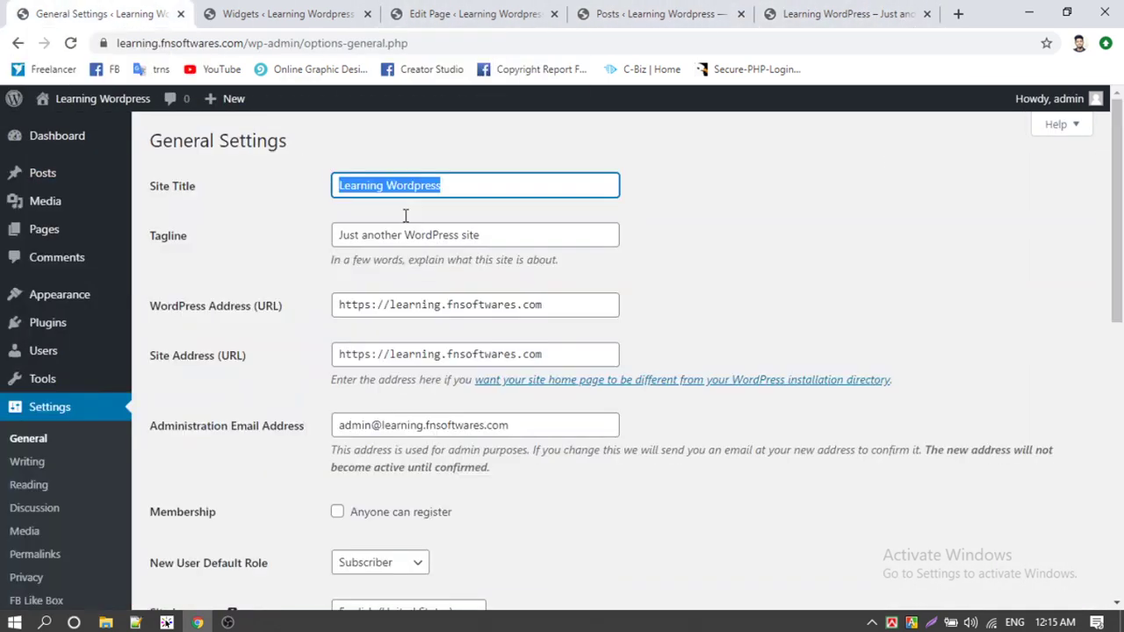
Set the site tagline to "With" followed by the instructor's first name, and save the general settings
key("Tab")
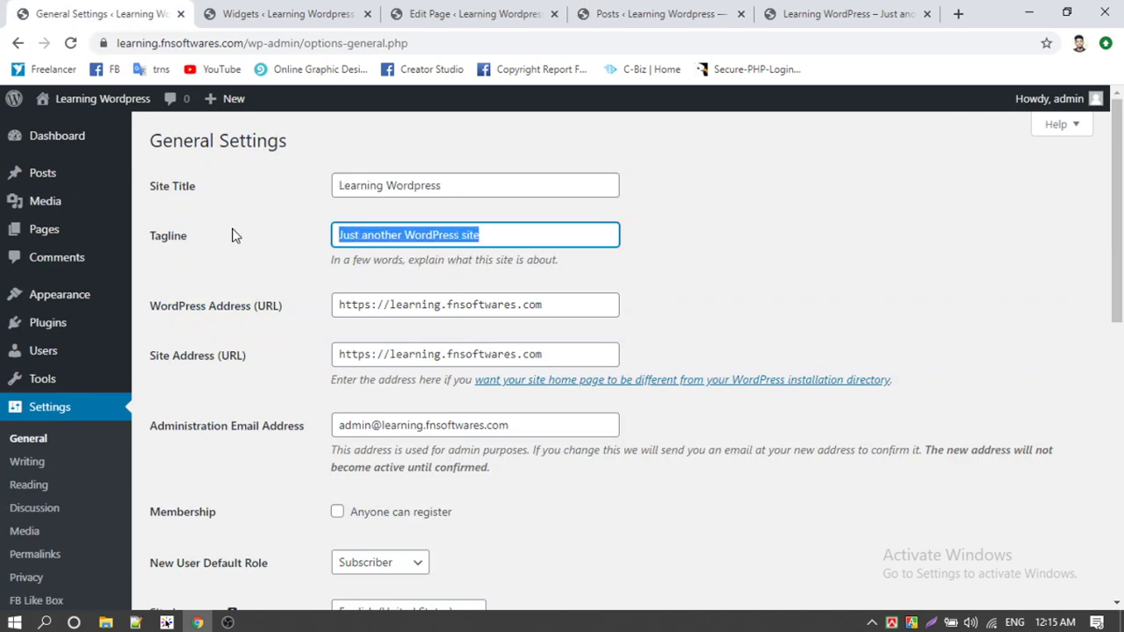
type("With N")
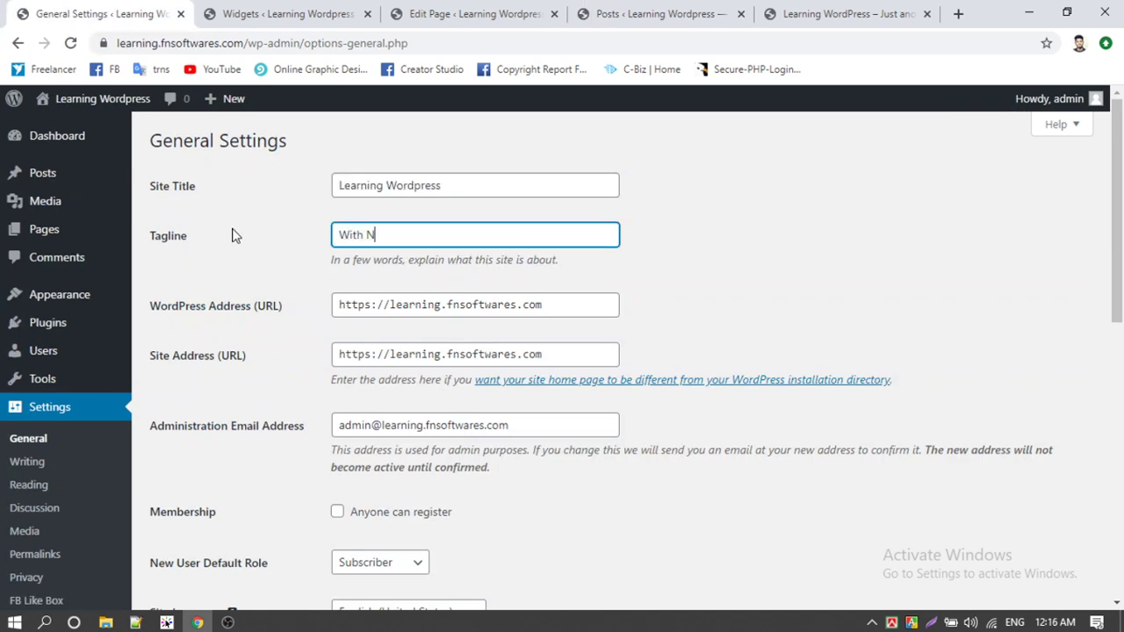
type("asim")
left_click_drag(615, 309, 324, 316)
left_click(244, 277)
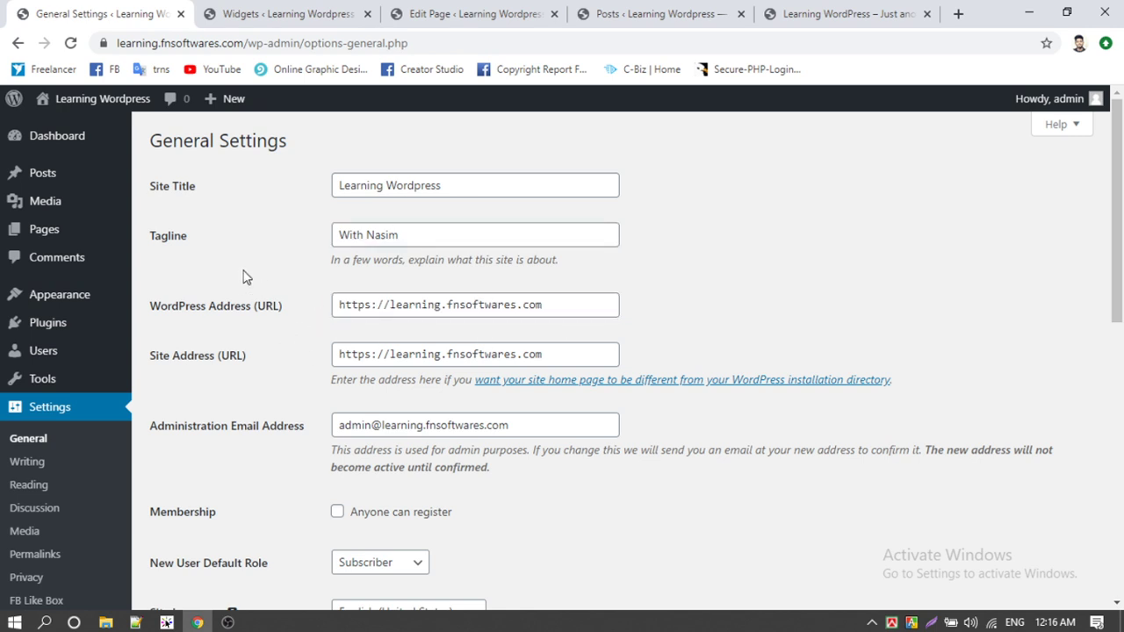
scroll(244, 276, "down", 3)
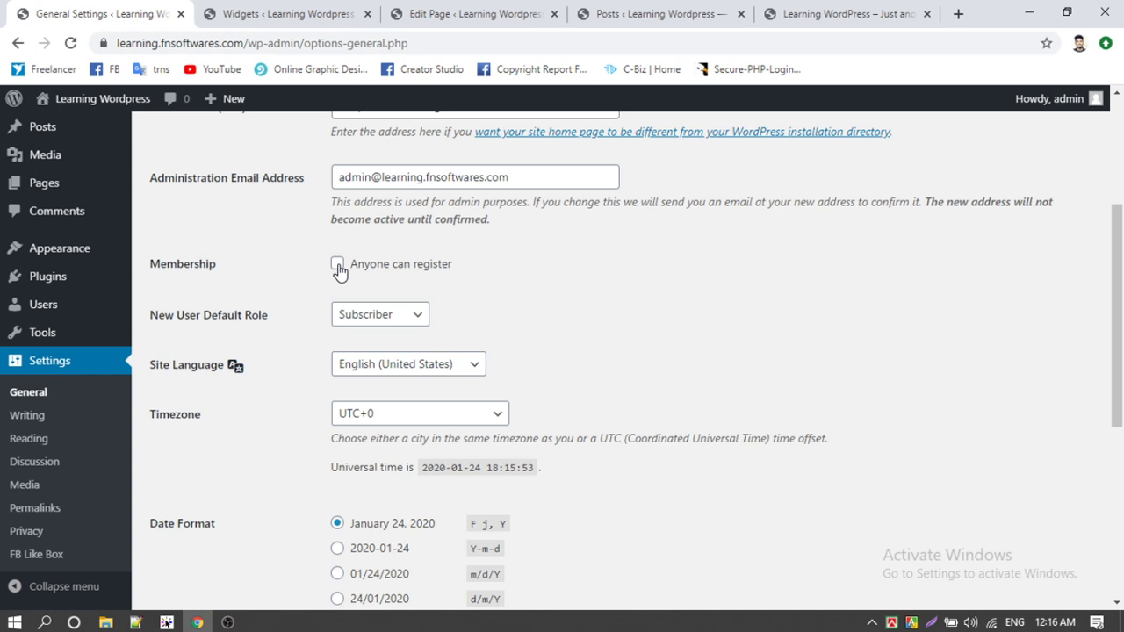
scroll(342, 281, "down", 5)
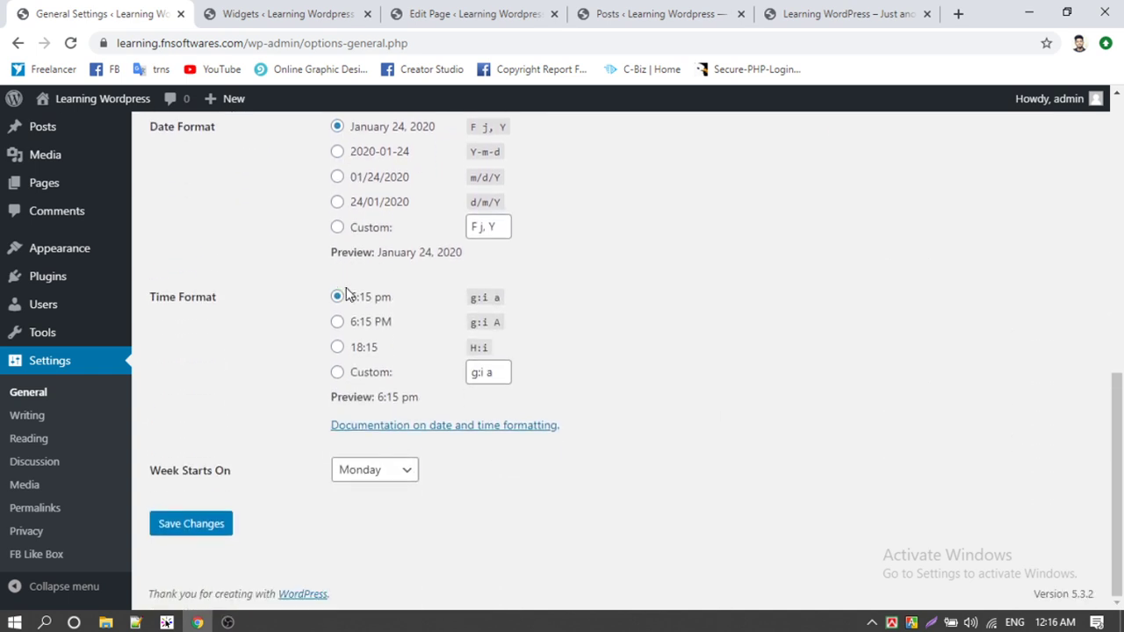
left_click(188, 525)
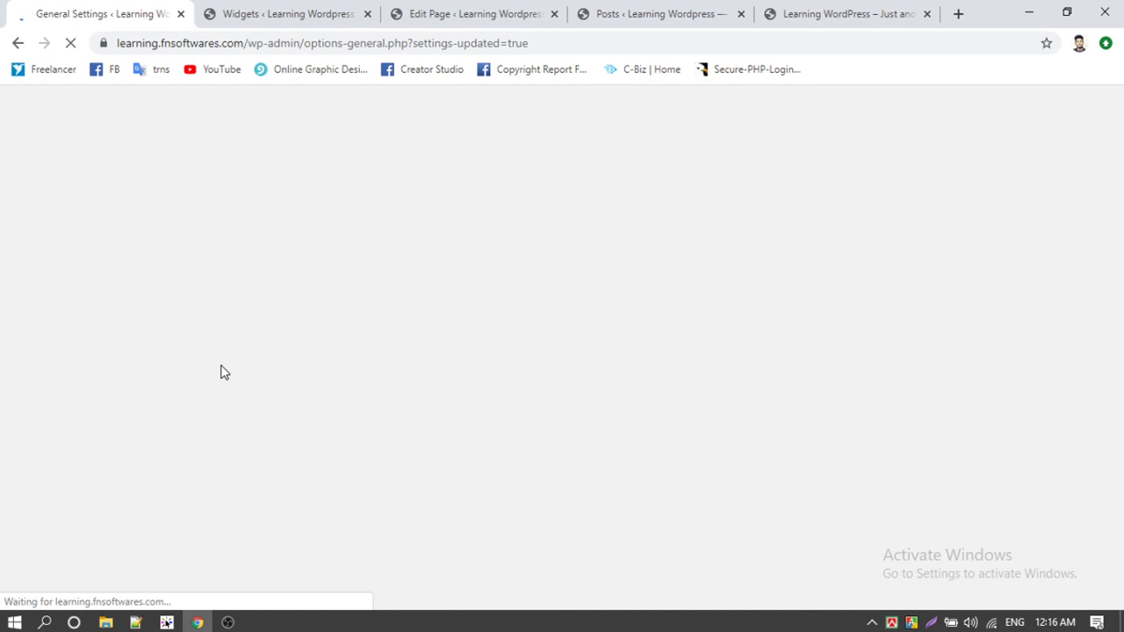
Open the site's Writing settings after checking the remaining general options
left_click(228, 623)
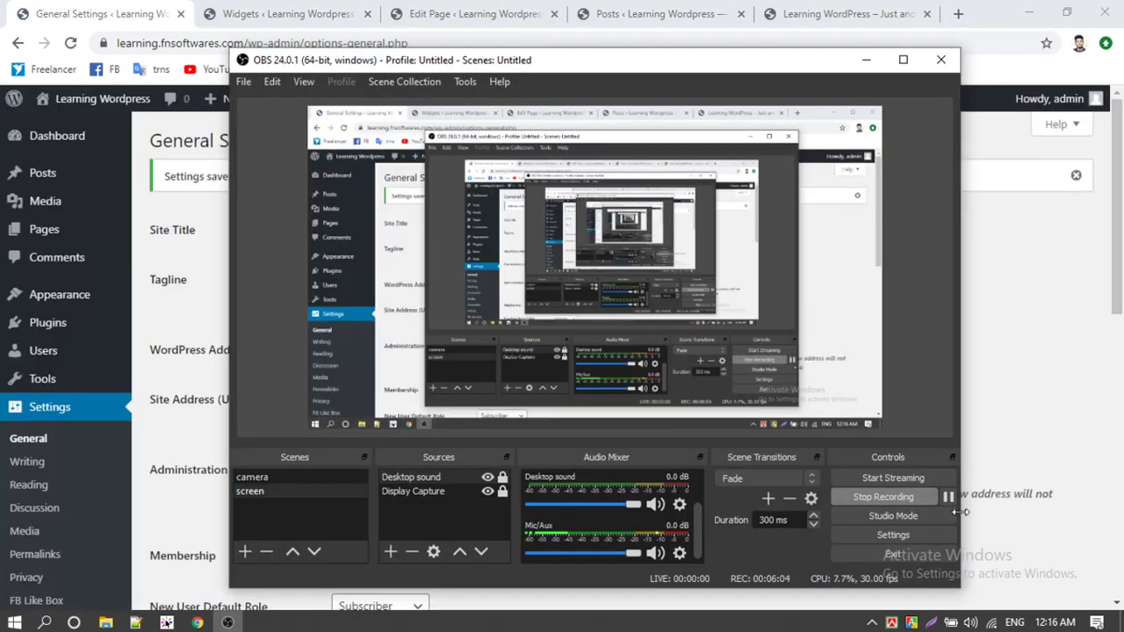
left_click(1012, 378)
scroll(299, 353, "down", 5)
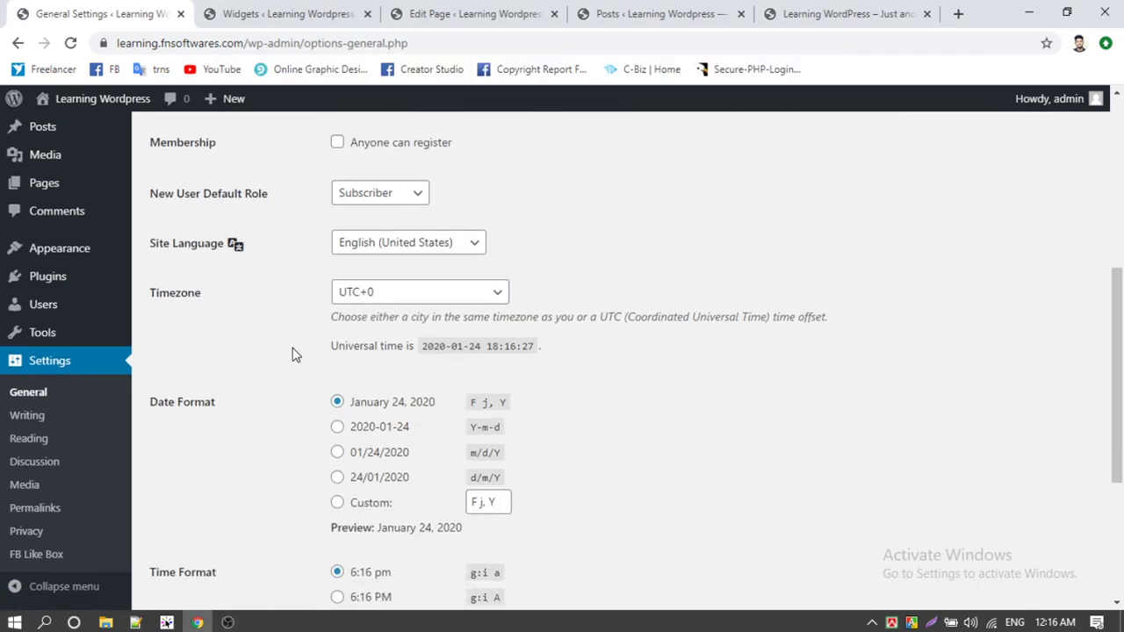
left_click(27, 416)
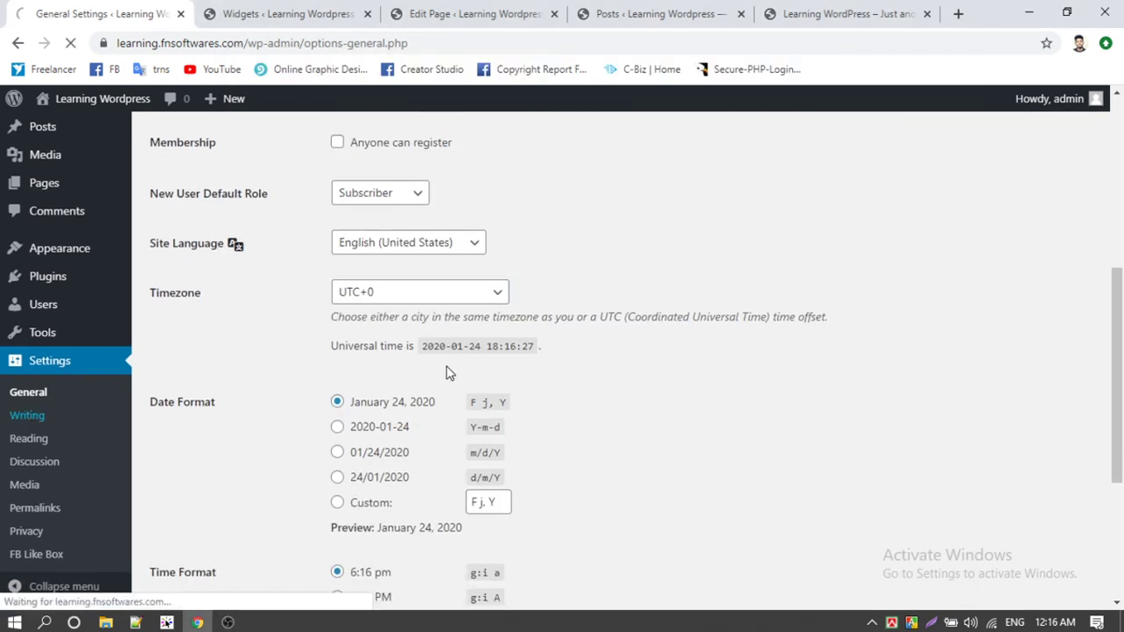
scroll(446, 374, "up", 5)
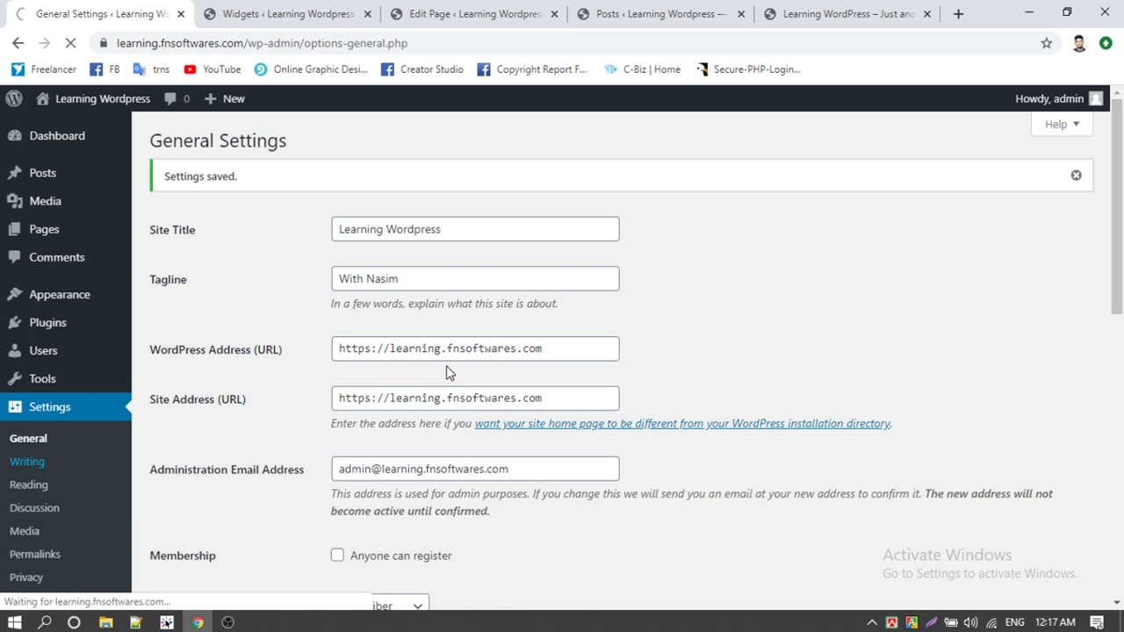
left_click(16, 461)
left_click(227, 622)
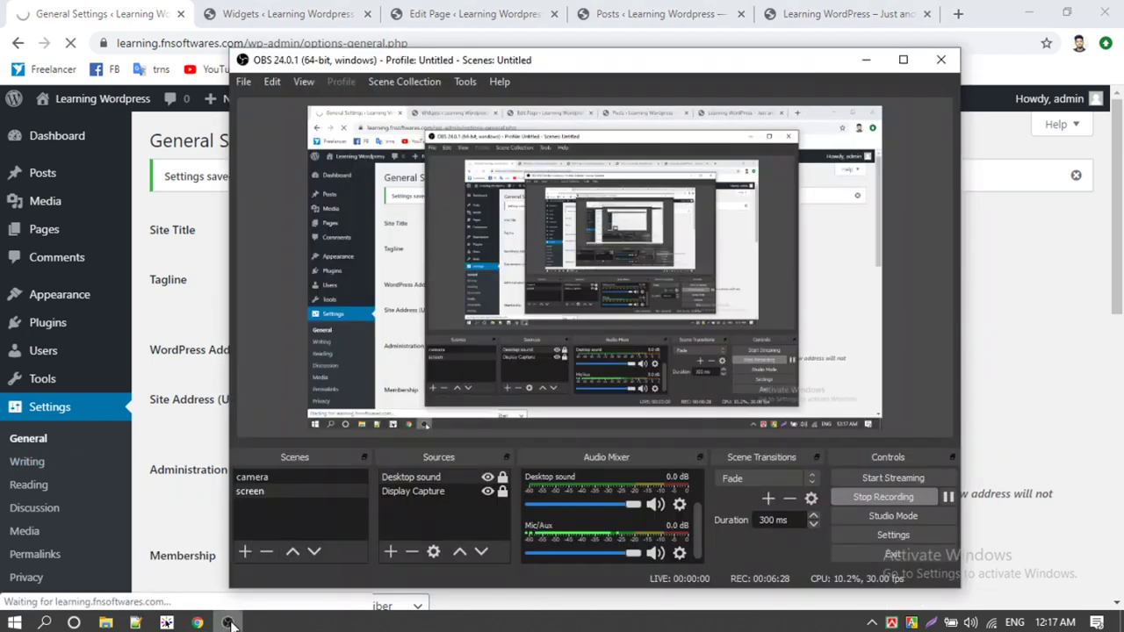
left_click(947, 498)
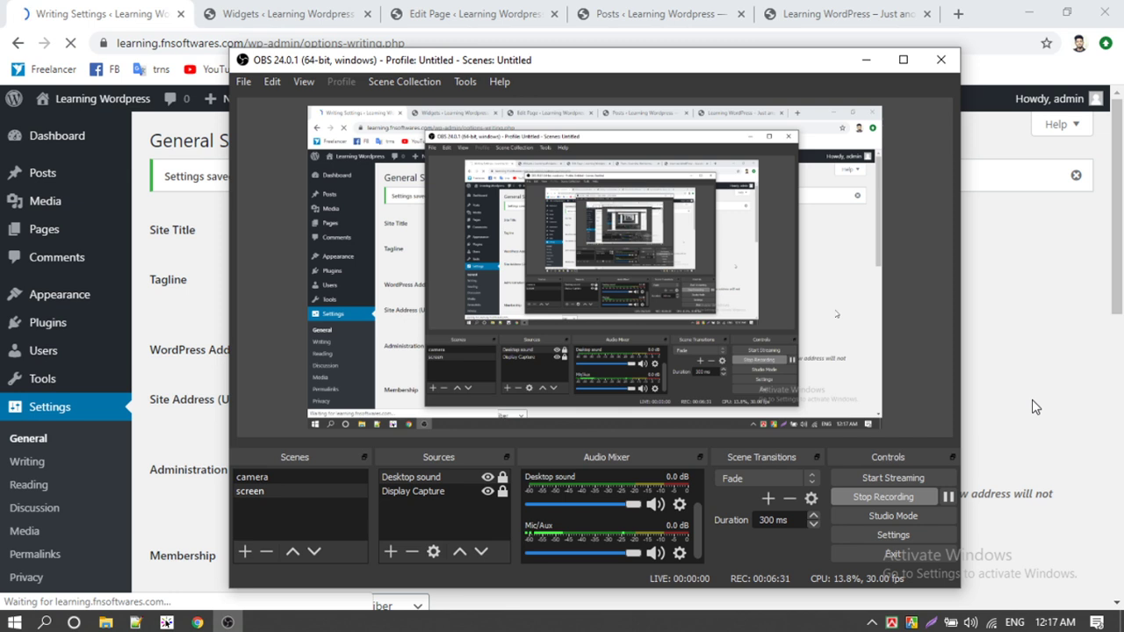
left_click(1033, 402)
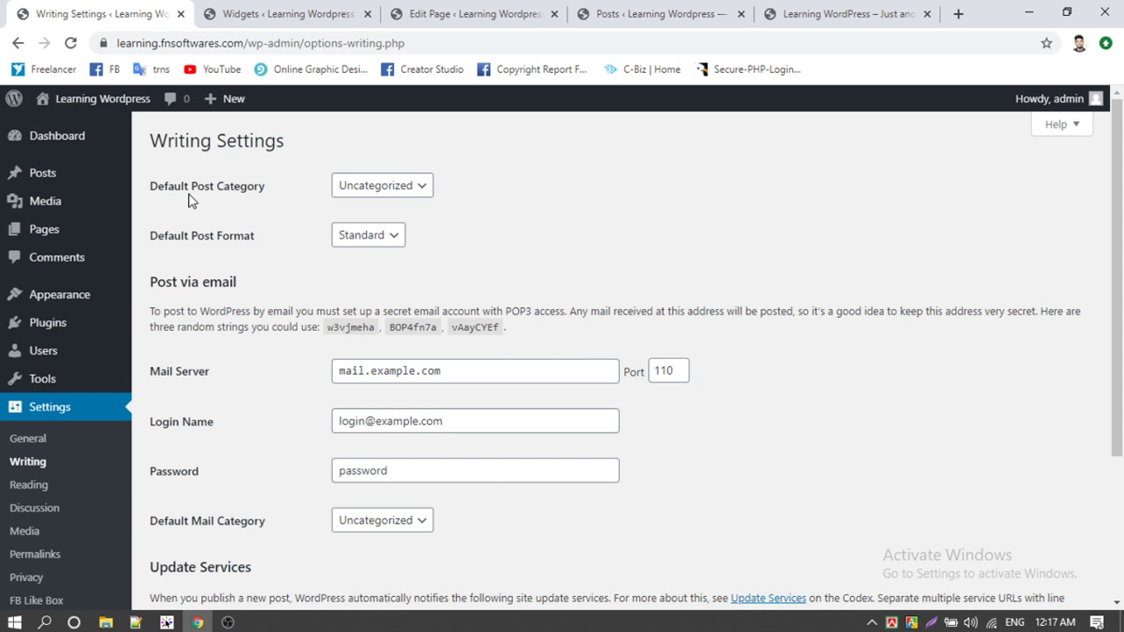
Review the Writing settings, including the default post category and format choices, post via email and update services
left_click(422, 185)
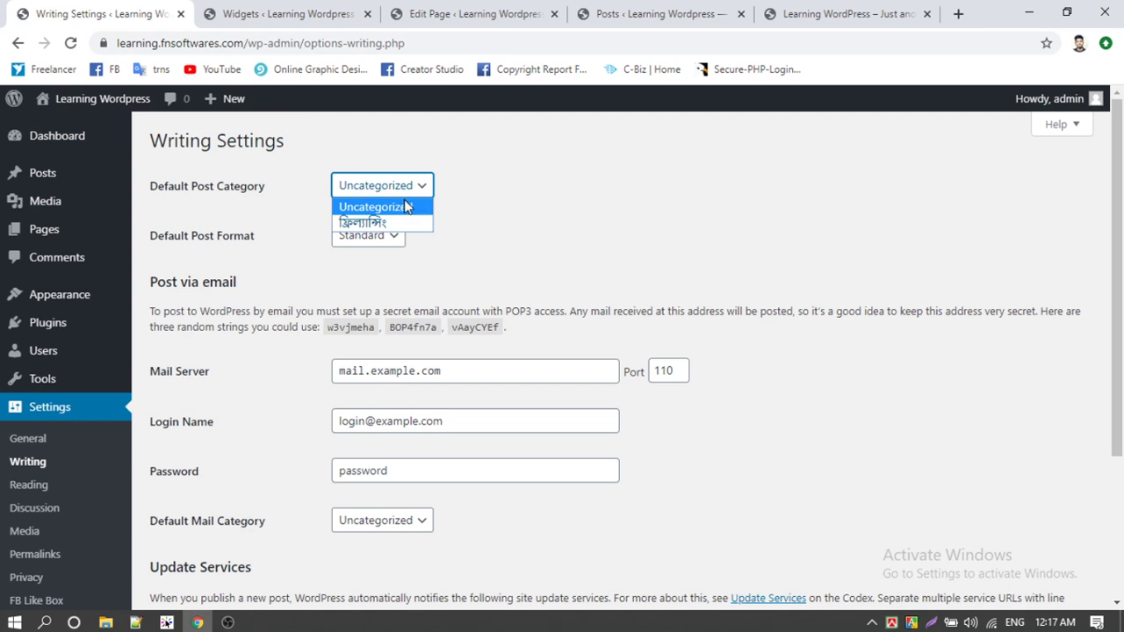
left_click(405, 206)
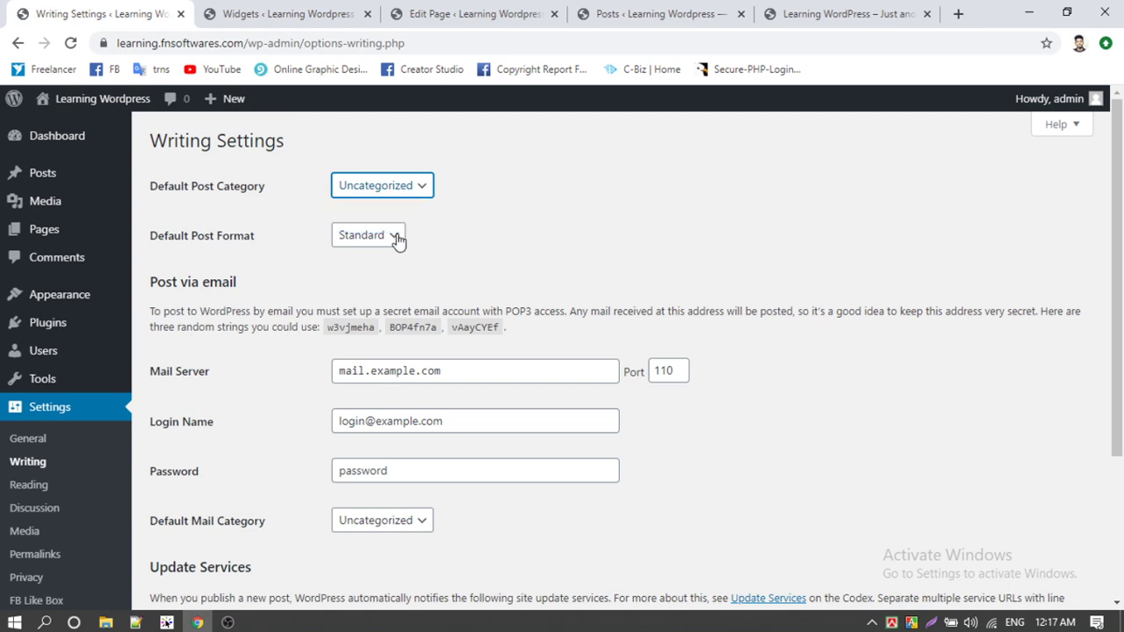
left_click(397, 238)
left_click(518, 230)
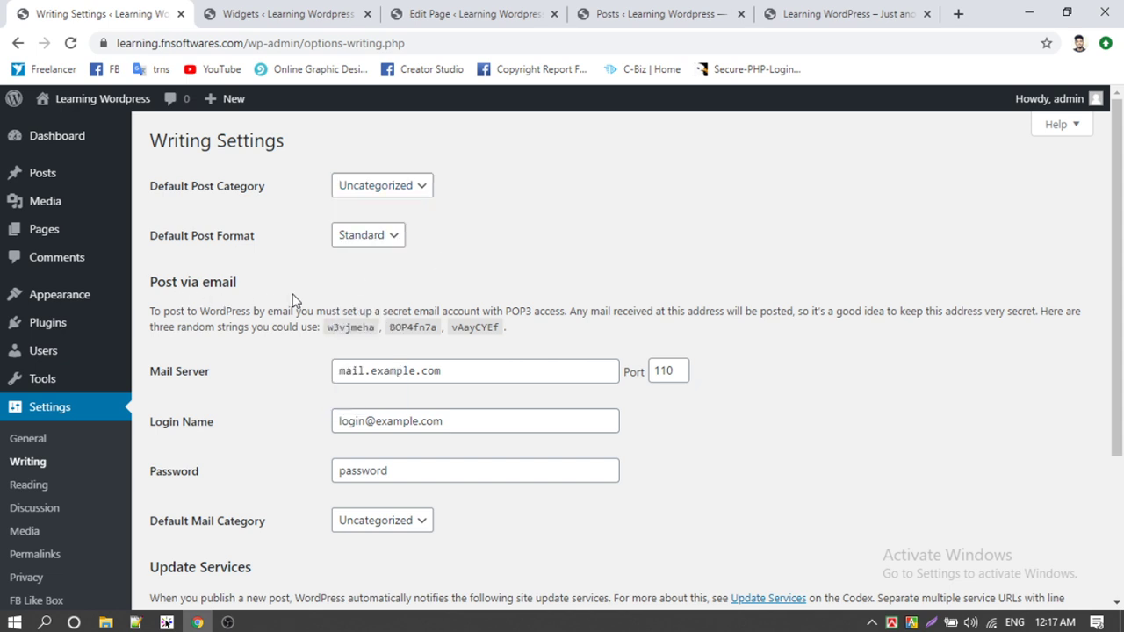
scroll(294, 302, "down", 1)
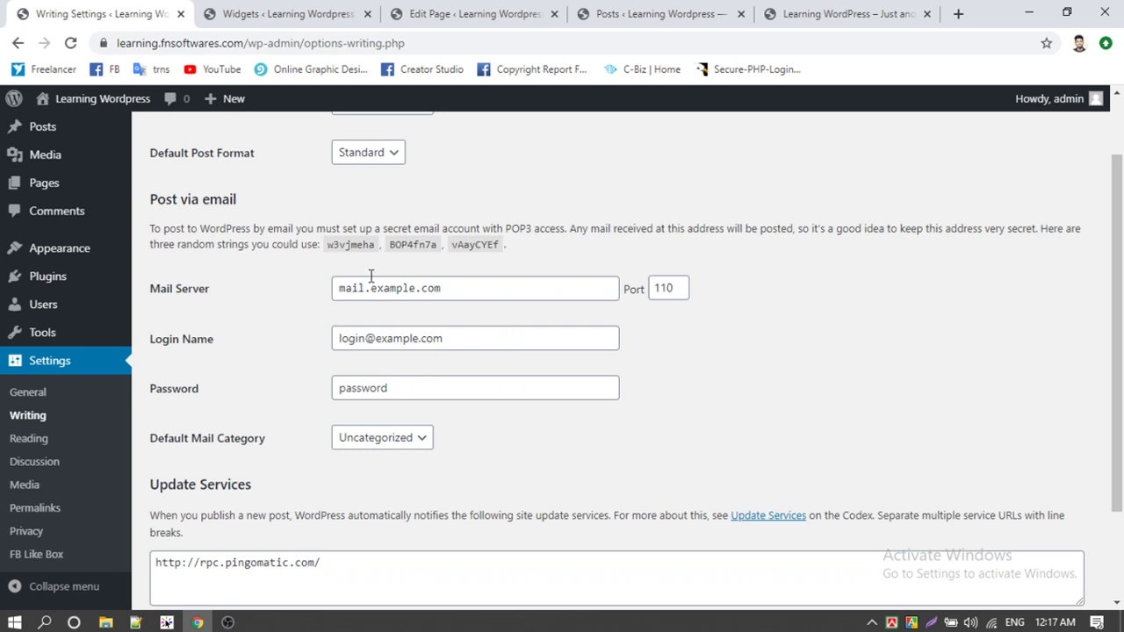
scroll(322, 266, "down", 2)
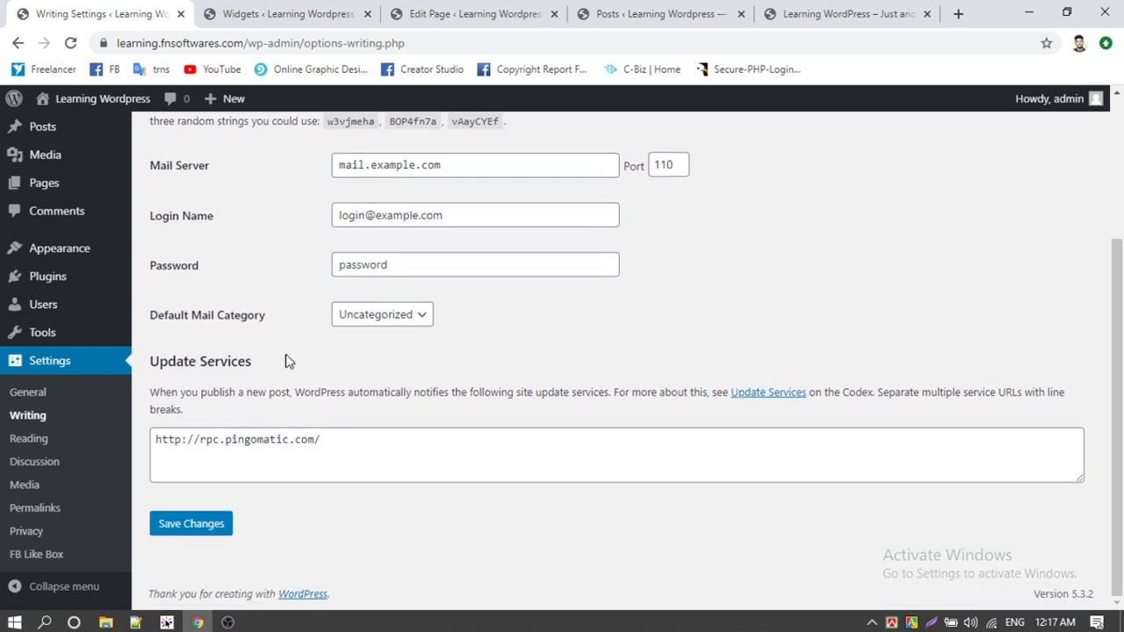
scroll(284, 363, "up", 3)
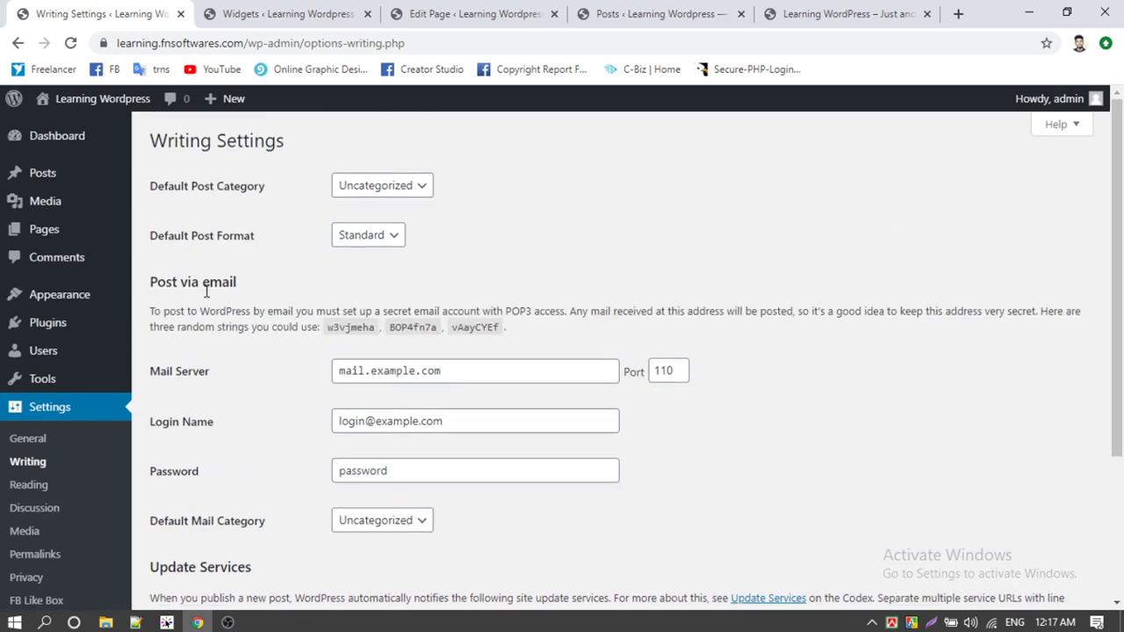
Open the Reading settings, compare them with the site's home page, and make the homepage a static page showing About
left_click(24, 492)
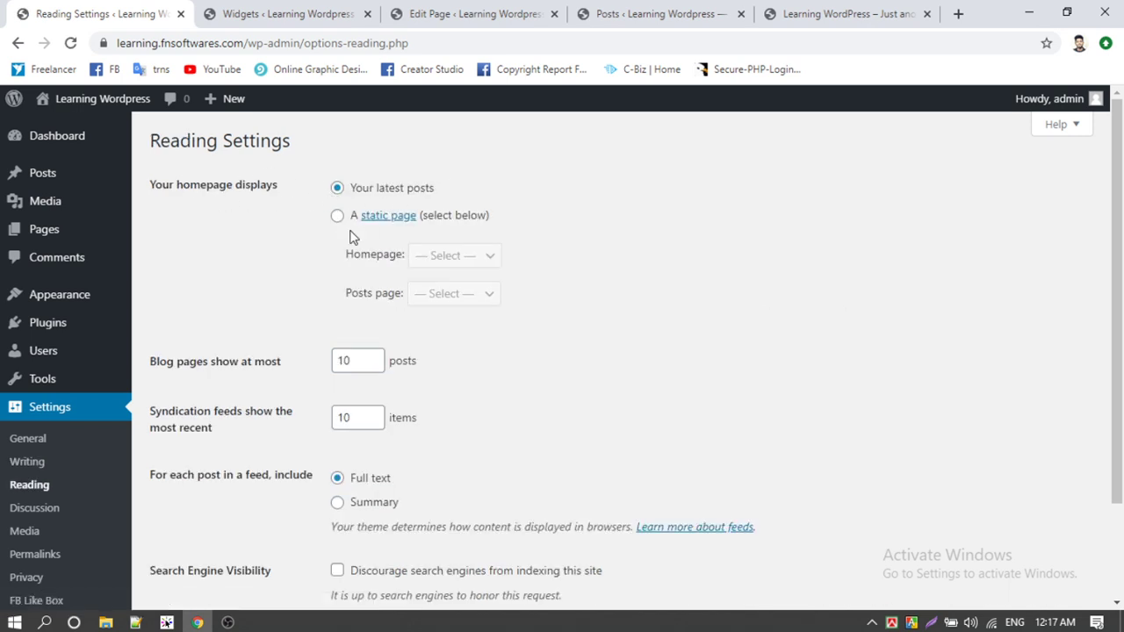
left_click(844, 14)
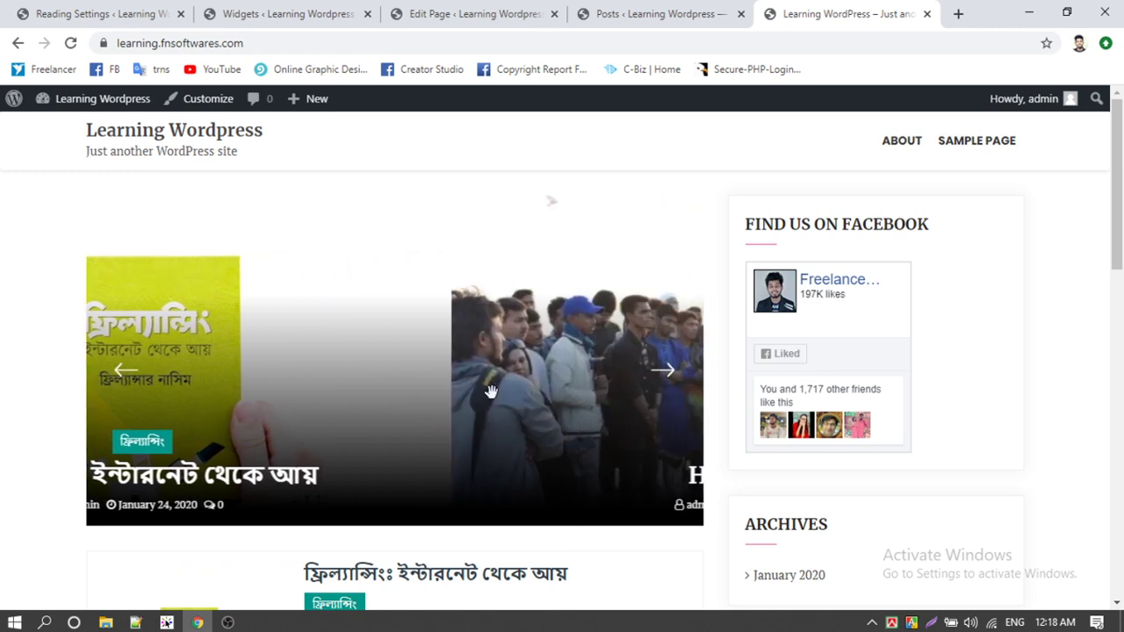
left_click(87, 13)
left_click(338, 215)
left_click(452, 261)
left_click(439, 296)
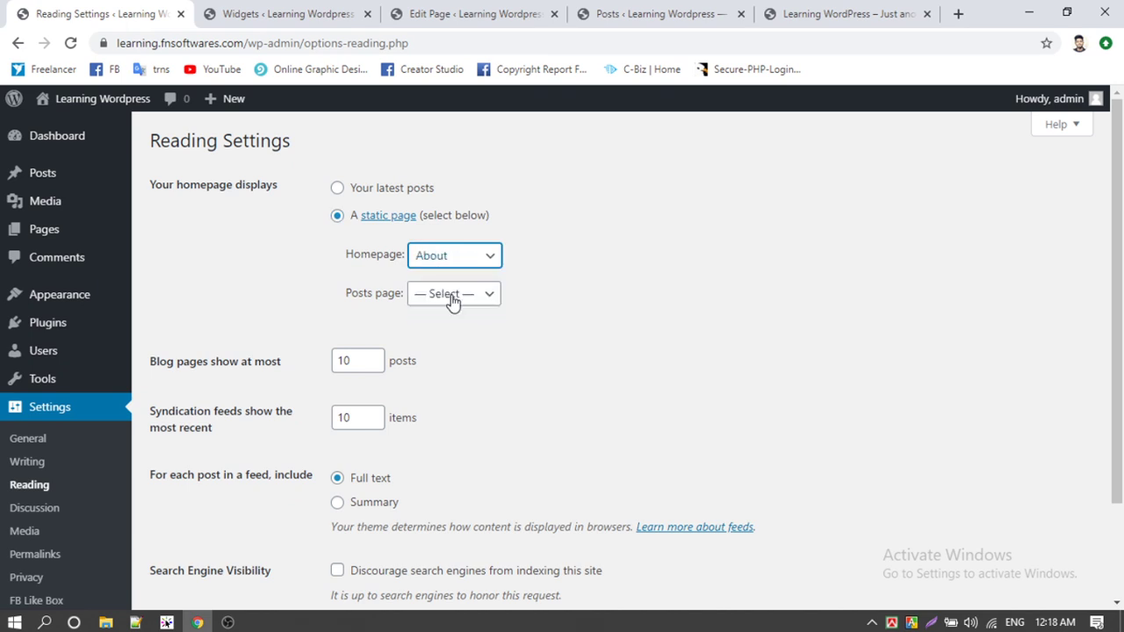
Set the posts page to Sample Page in the Reading settings, checking the choice against the site's home page
scroll(610, 303, "down", 2)
scroll(609, 304, "up", 2)
left_click(843, 13)
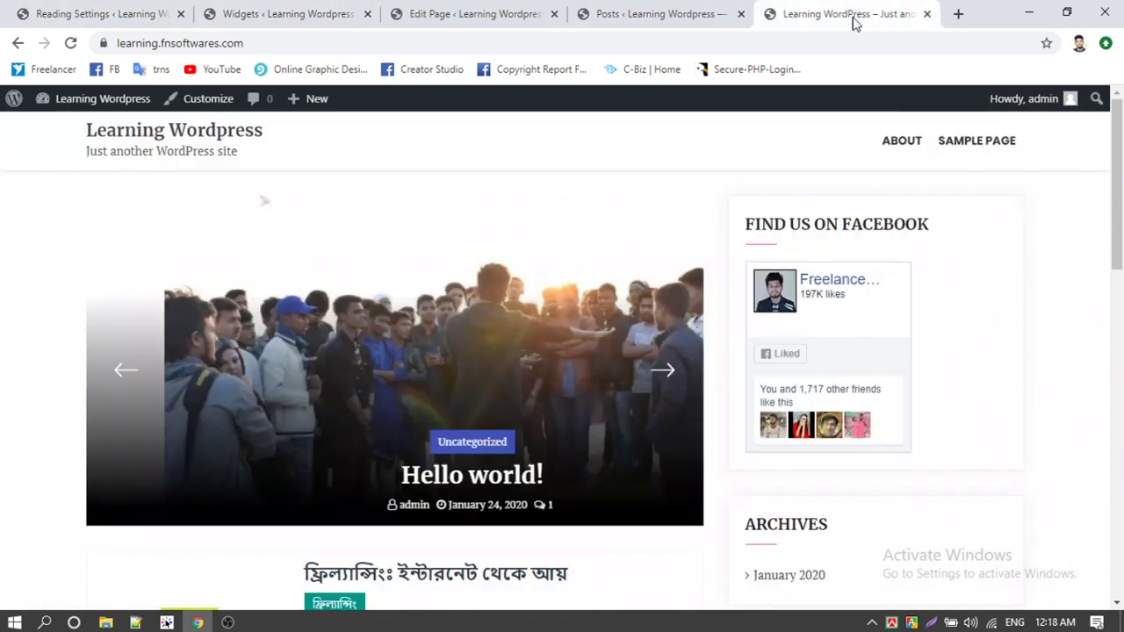
left_click(85, 12)
left_click(443, 295)
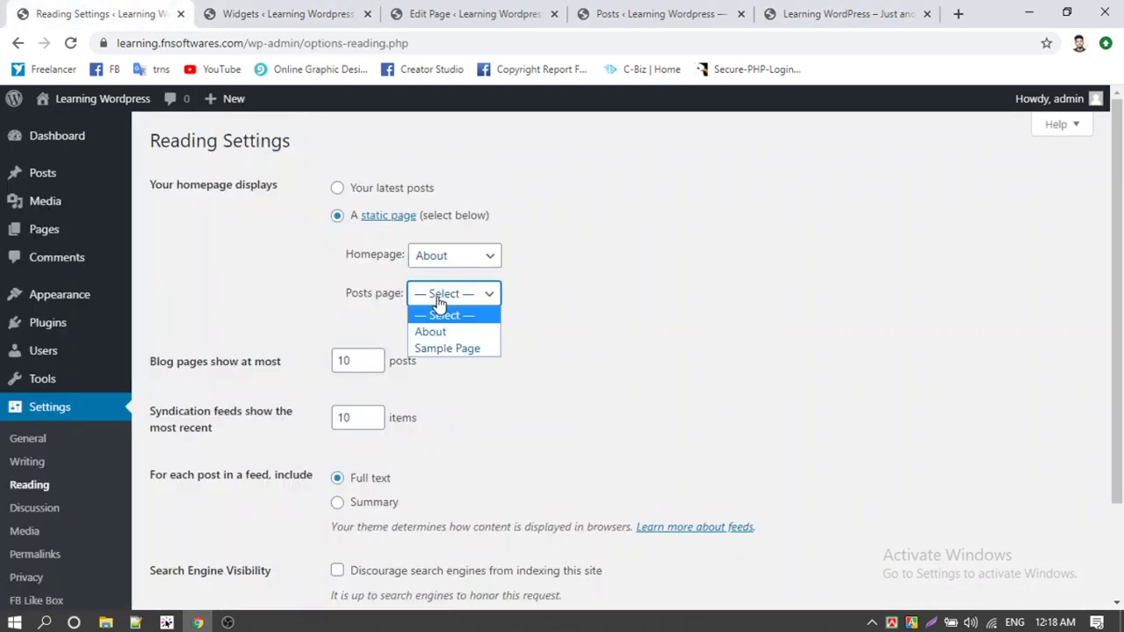
left_click(443, 348)
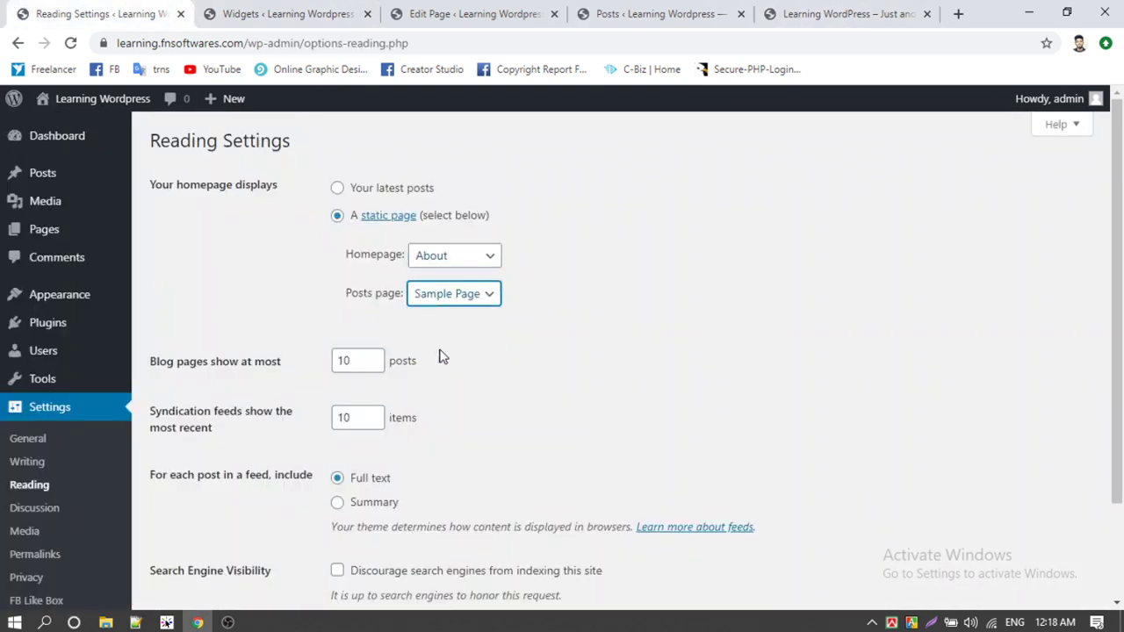
left_click(845, 13)
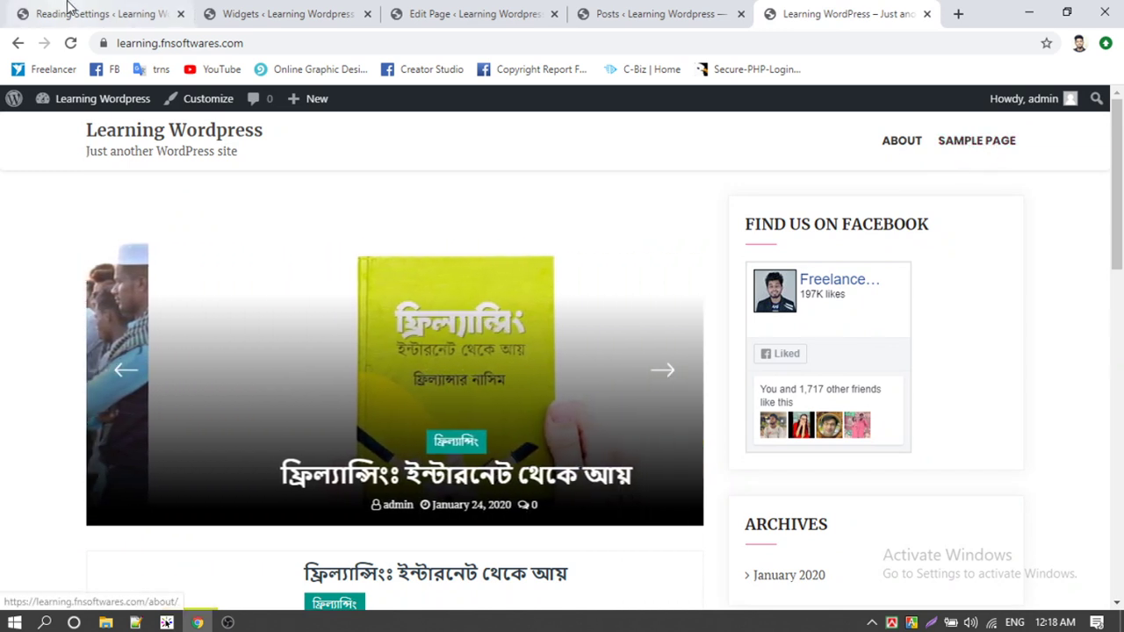
left_click(84, 14)
Review the blog post limit and search engine visibility options, leave indexing allowed, and save the reading settings
scroll(419, 286, "down", 3)
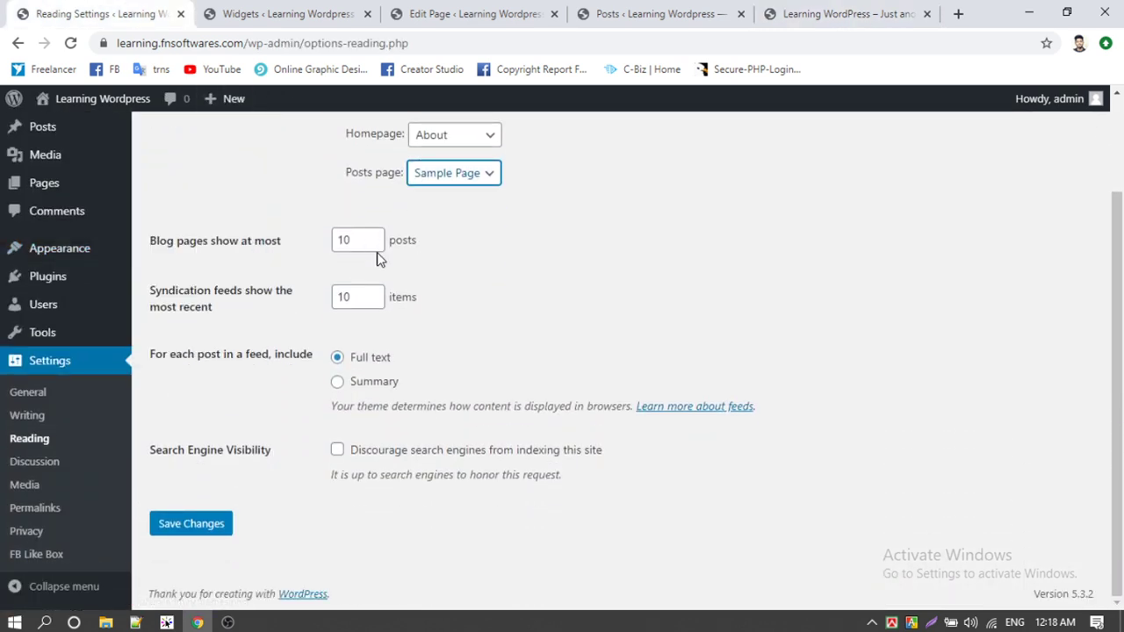
left_click_drag(358, 244, 321, 253)
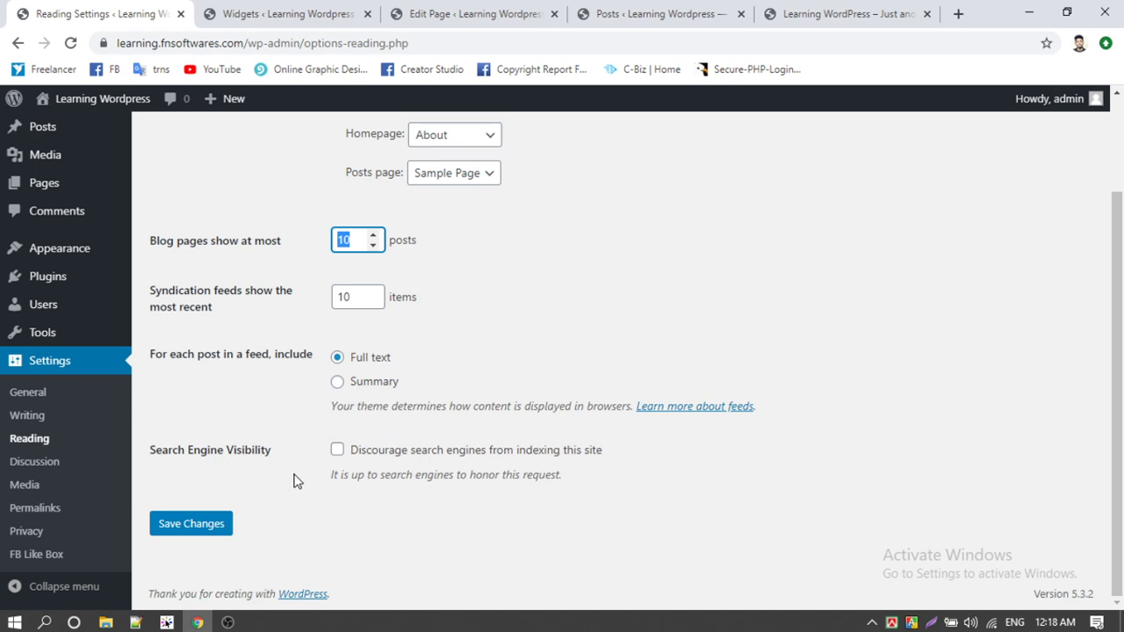
left_click(343, 450)
left_click(338, 451)
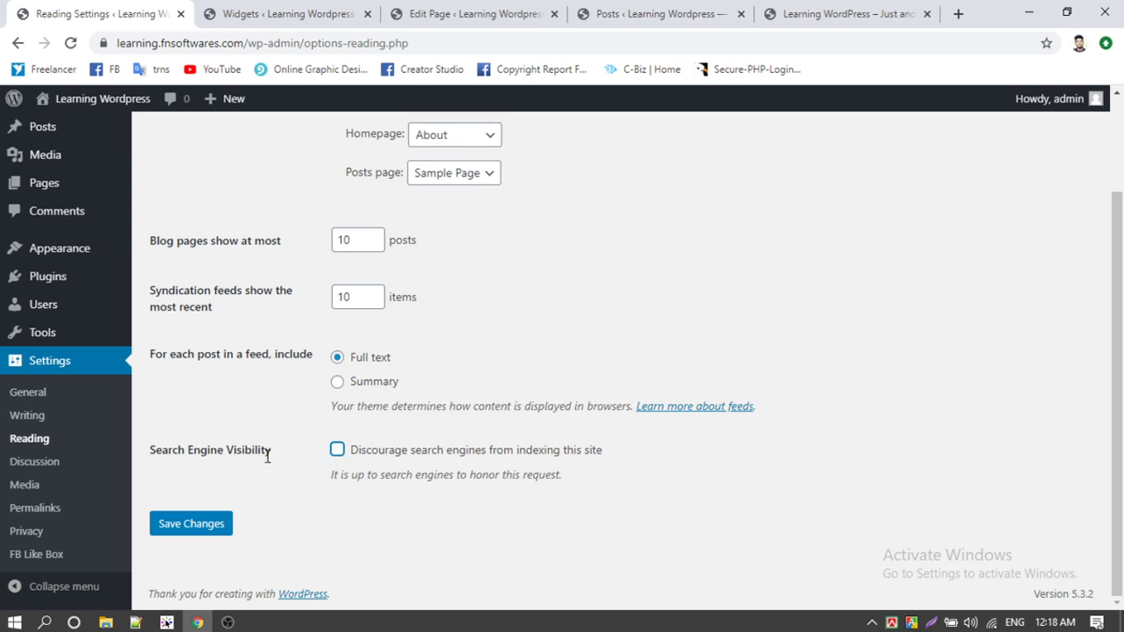
left_click(195, 525)
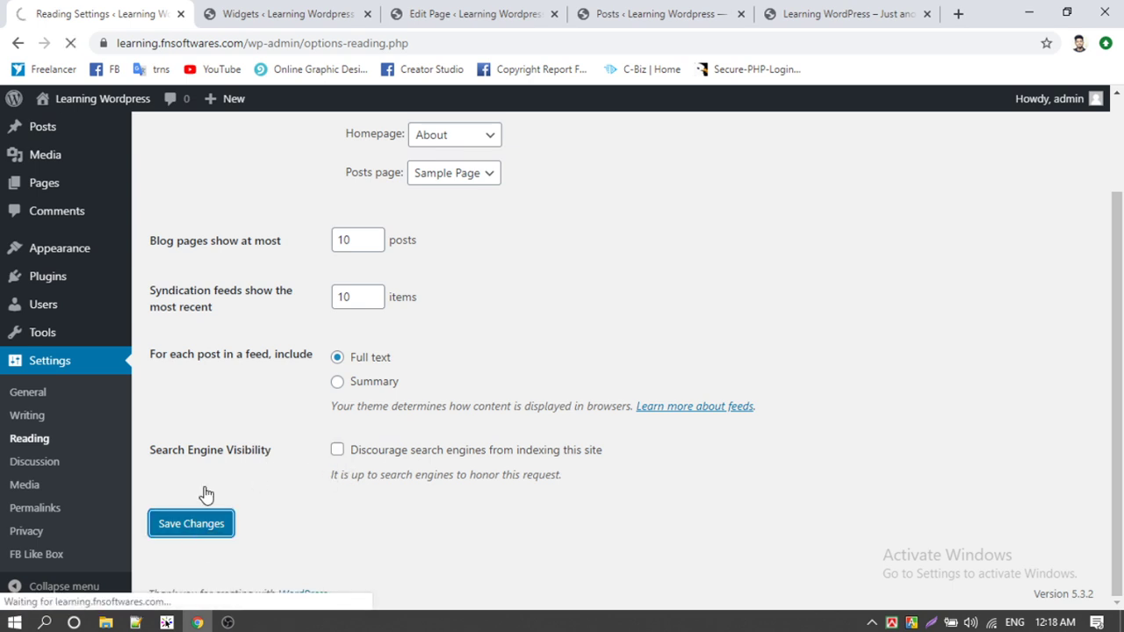
Reload the site's home page and examine the About heading and text displayed on it
left_click(850, 18)
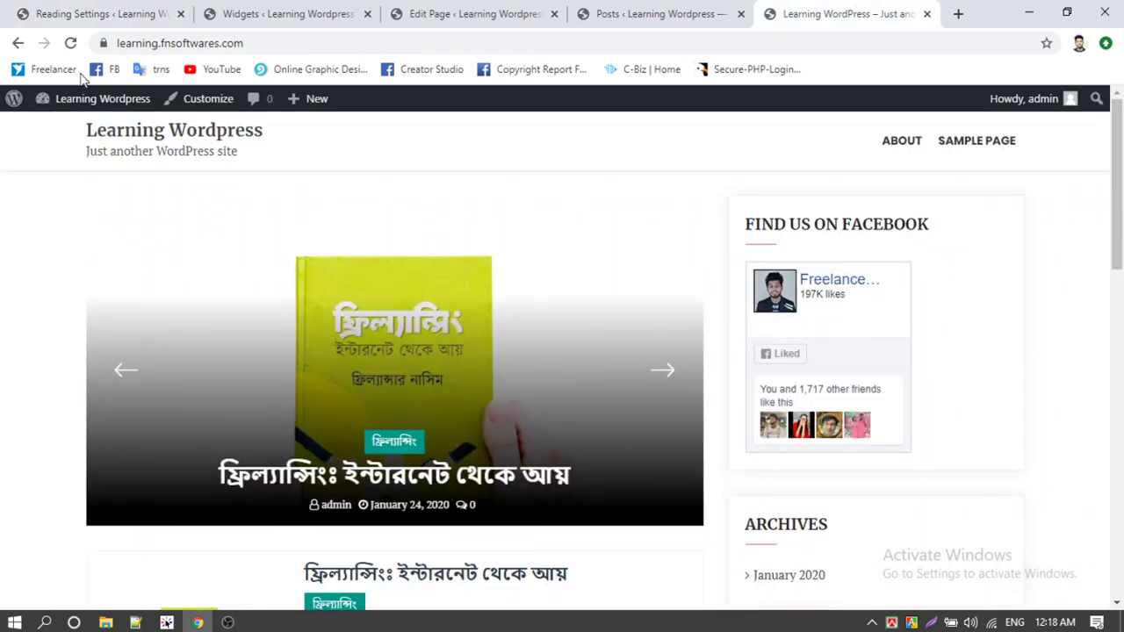
left_click(71, 44)
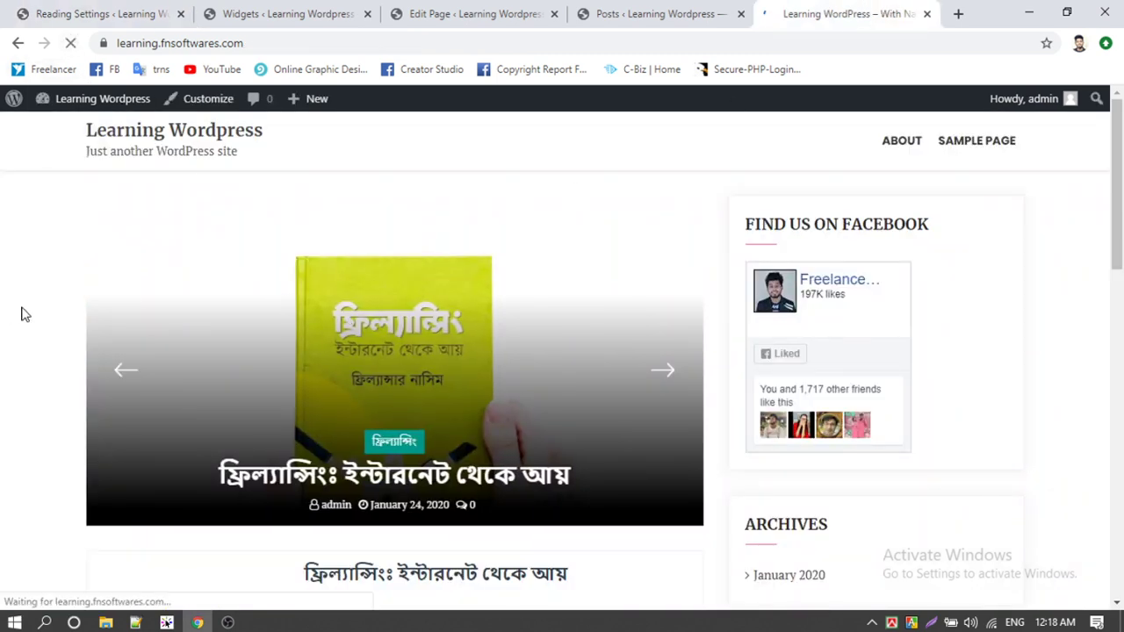
scroll(142, 299, "down", 5)
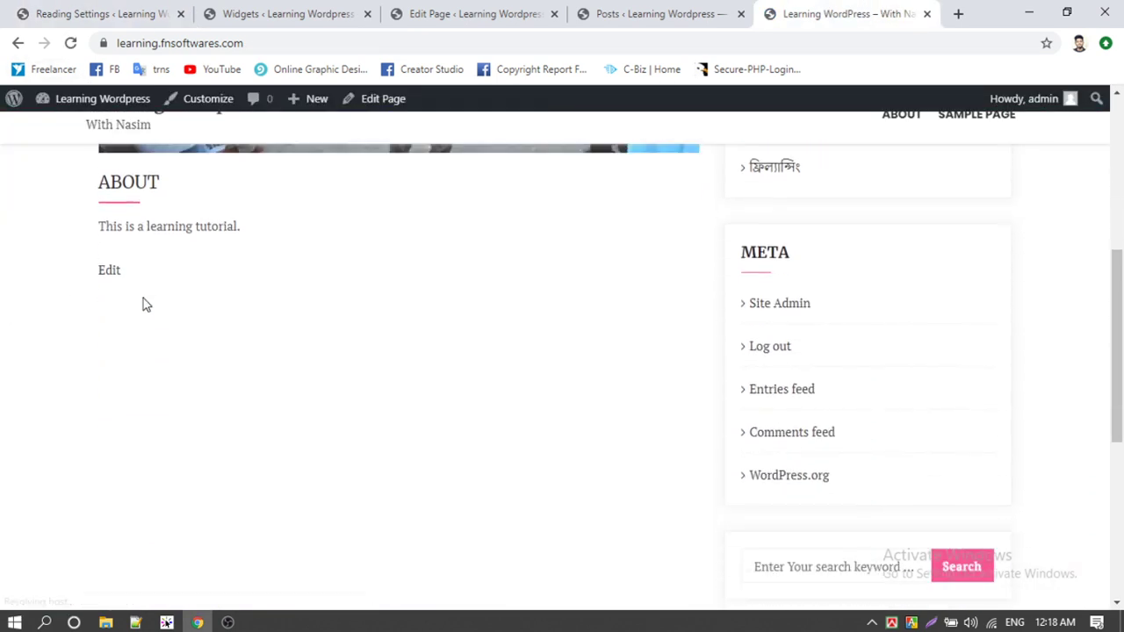
scroll(141, 316, "up", 2)
double_click(128, 348)
left_click_drag(99, 391, 252, 394)
left_click(324, 389)
scroll(527, 281, "up", 4)
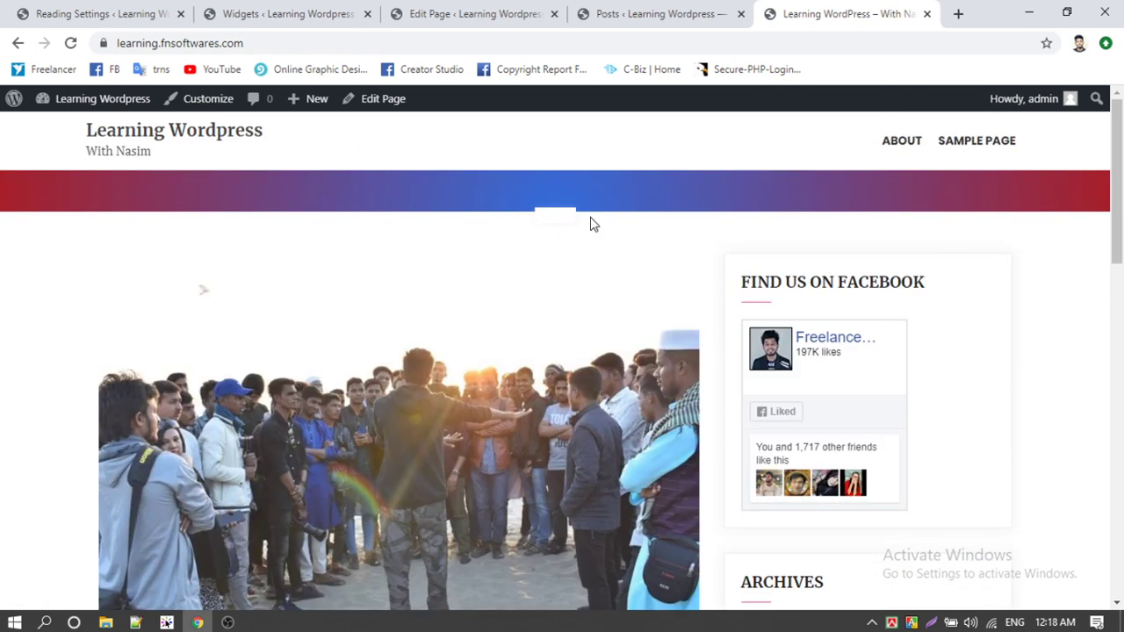
Open Sample Page from the site's navigation menu, looking over the current home page while it loads
left_click(963, 144)
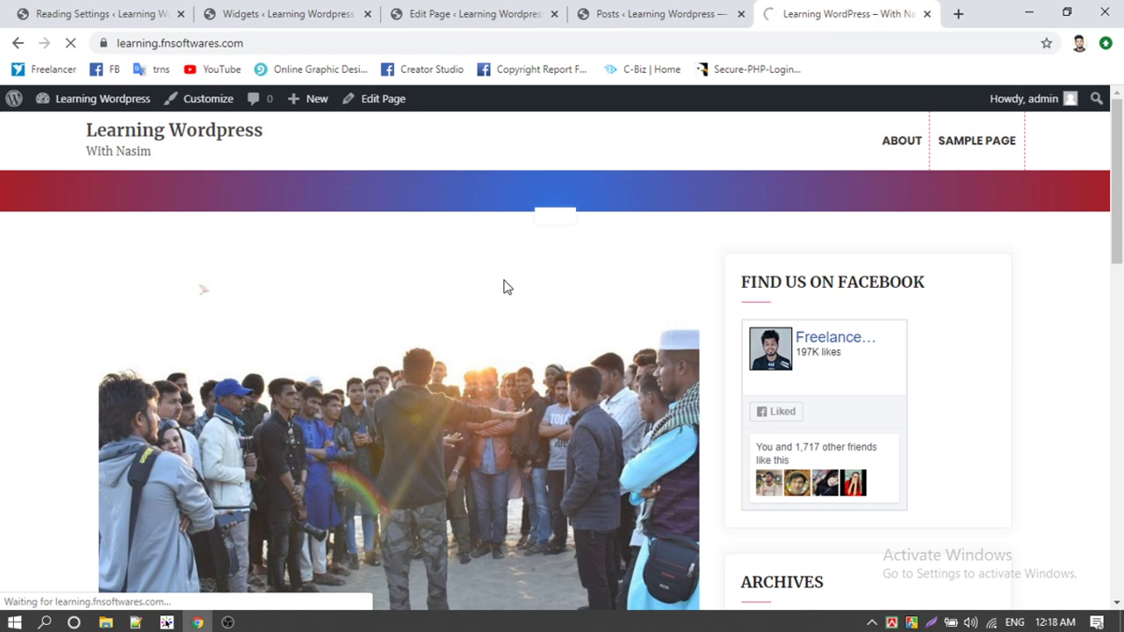
left_click(959, 151)
scroll(571, 238, "down", 2)
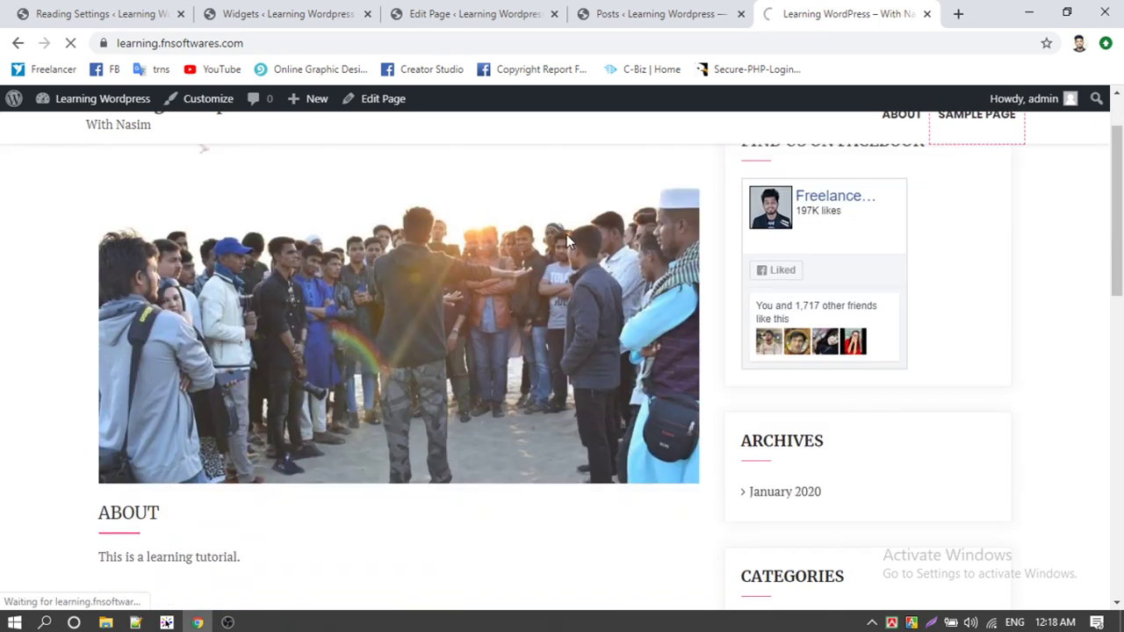
scroll(567, 234, "down", 10)
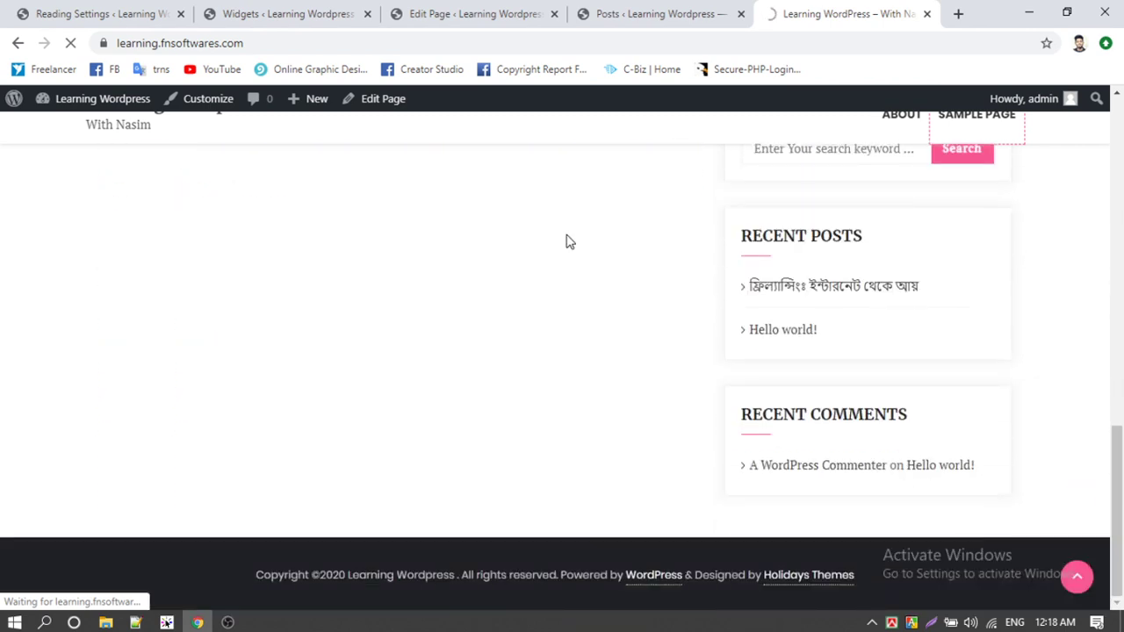
scroll(567, 238, "up", 12)
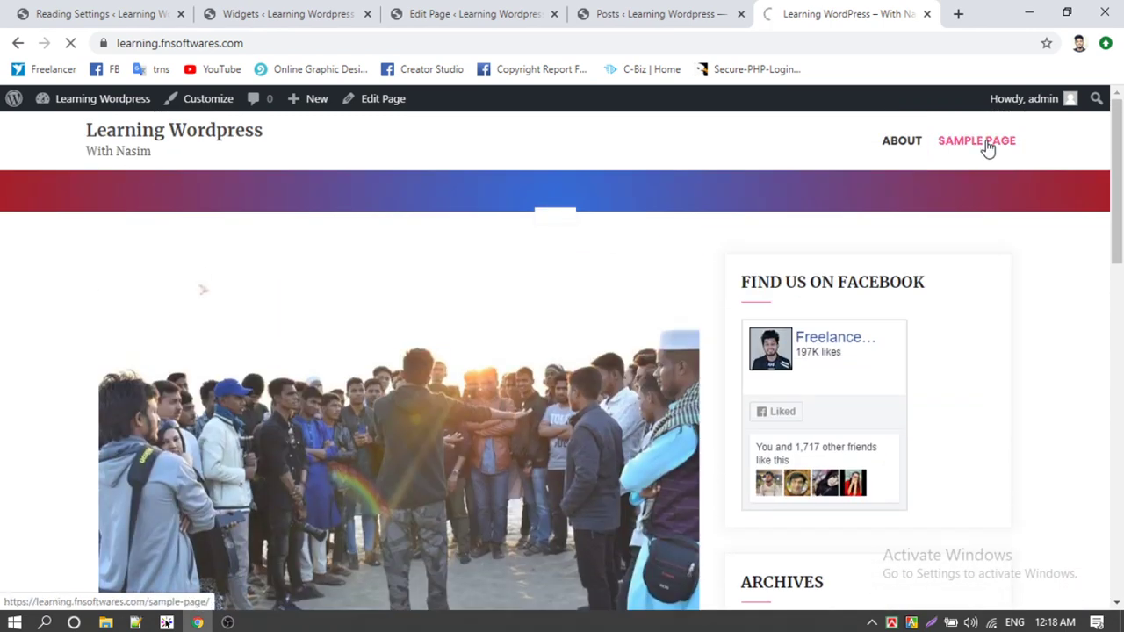
left_click(988, 148)
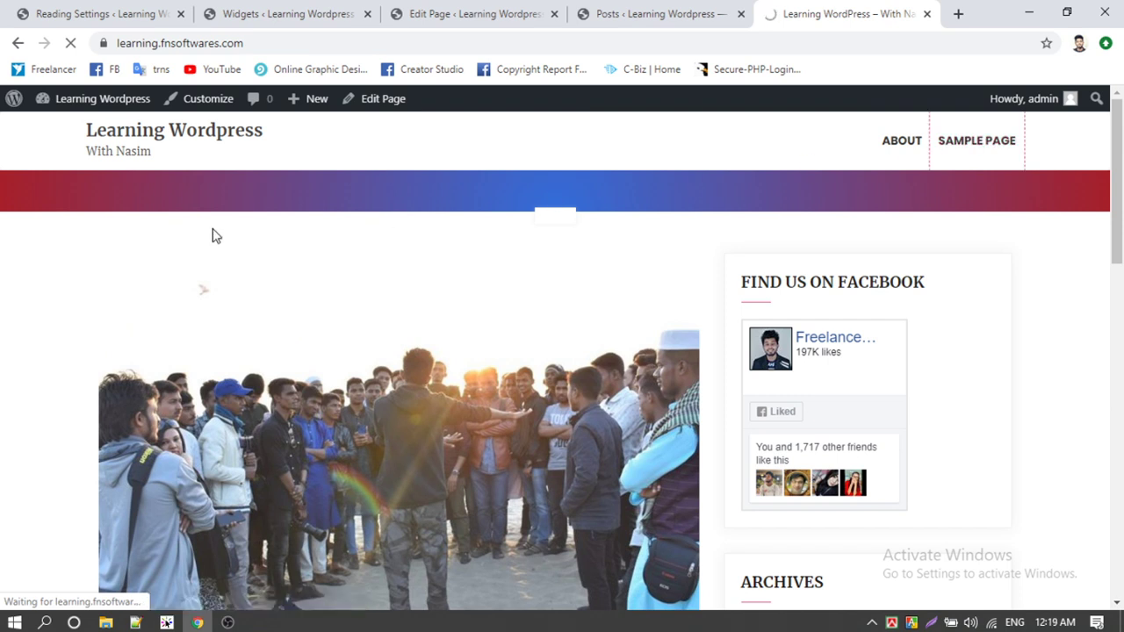
left_click(226, 622)
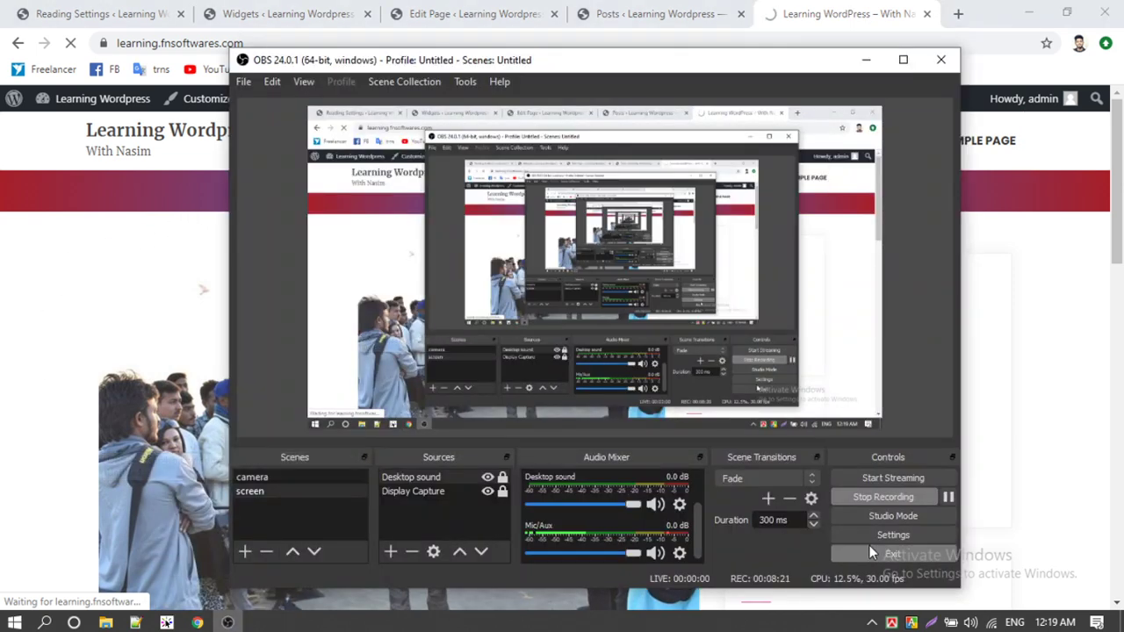
left_click(859, 10)
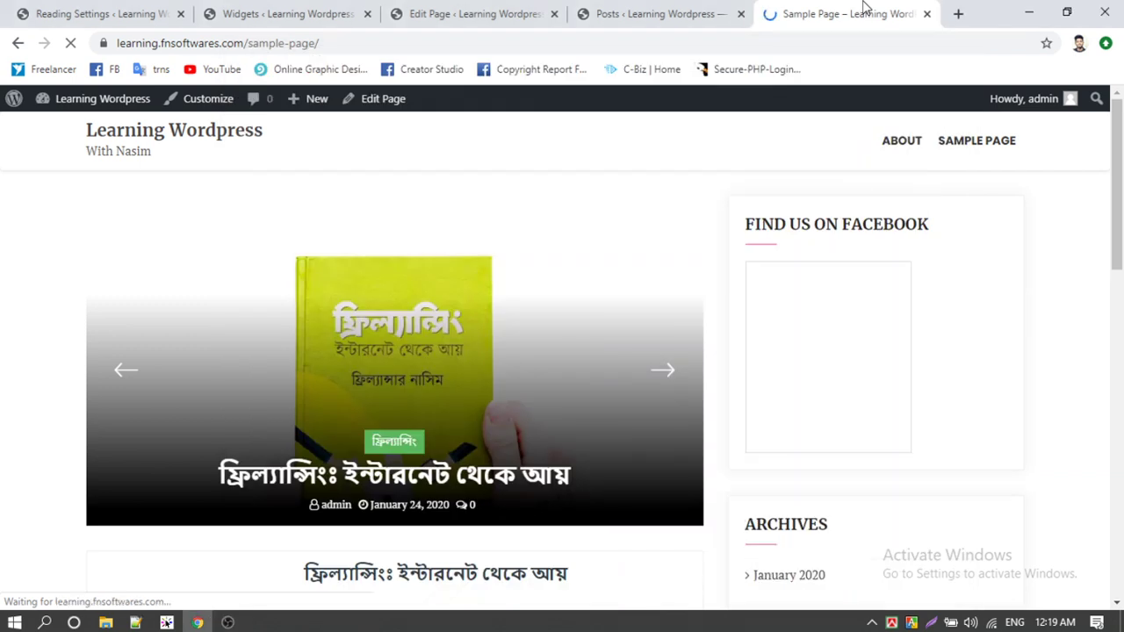
Open Sample Page again and examine how it displays the blog posts
scroll(96, 285, "down", 10)
scroll(94, 281, "up", 10)
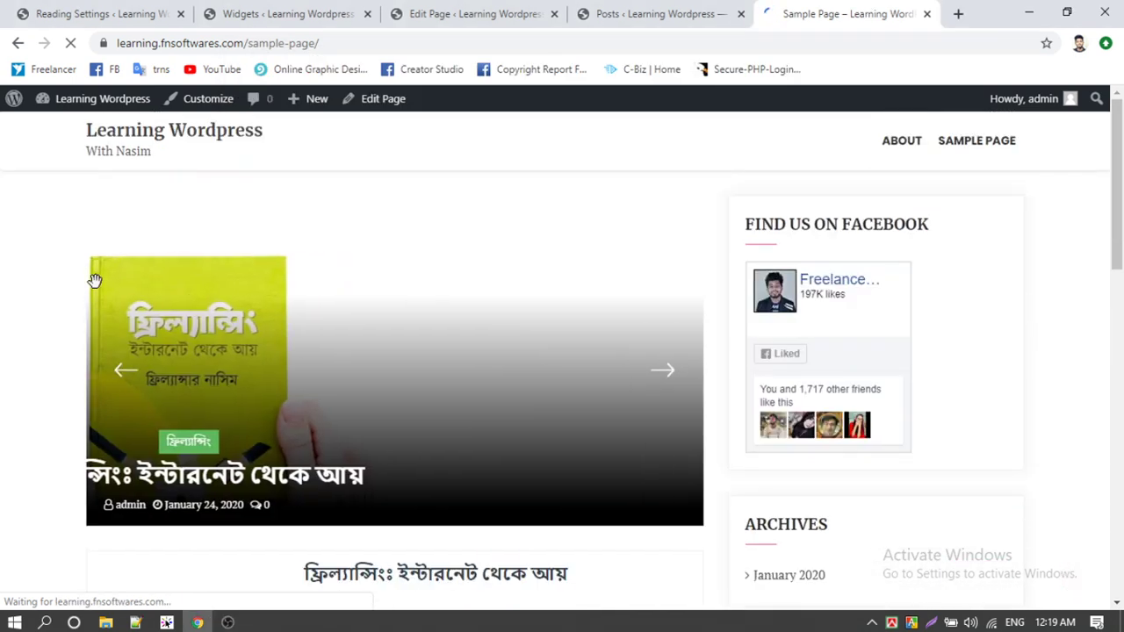
left_click(973, 146)
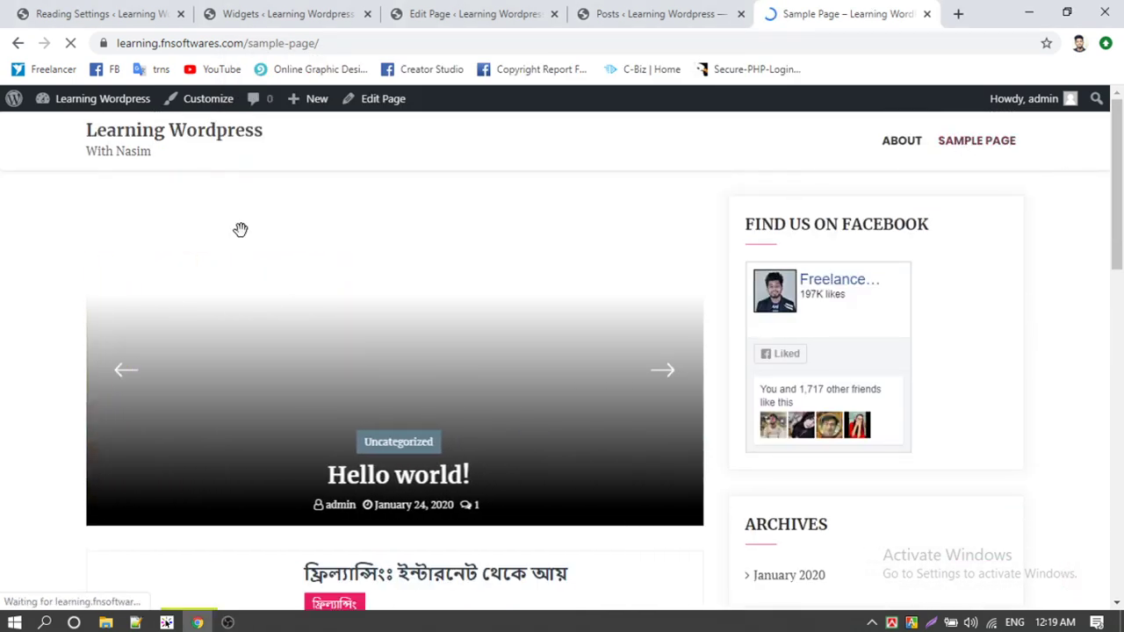
scroll(242, 228, "down", 5)
scroll(421, 330, "up", 3)
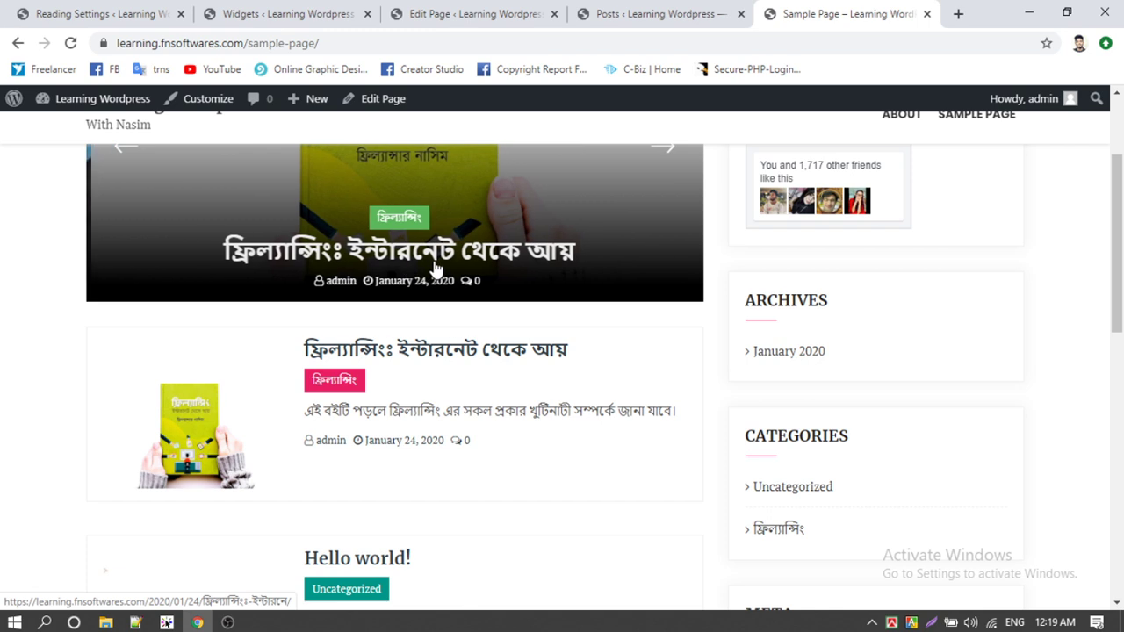
Look over the whole Sample Page posts listing, including the featured post slider and the sidebar widgets
scroll(434, 267, "up", 3)
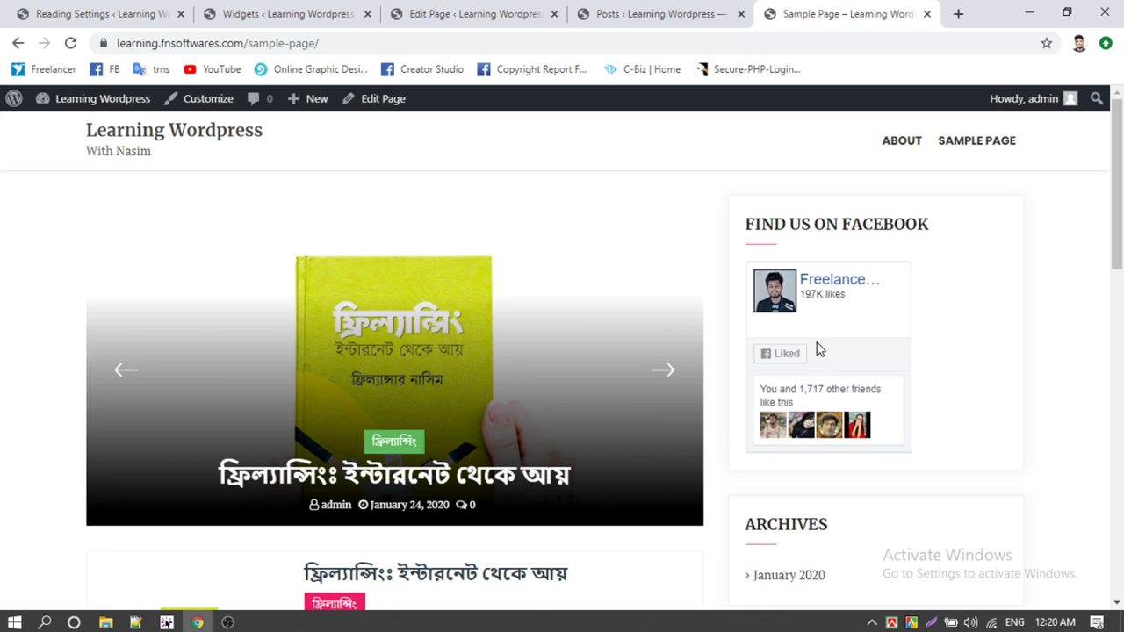
scroll(816, 349, "down", 10)
scroll(816, 350, "up", 10)
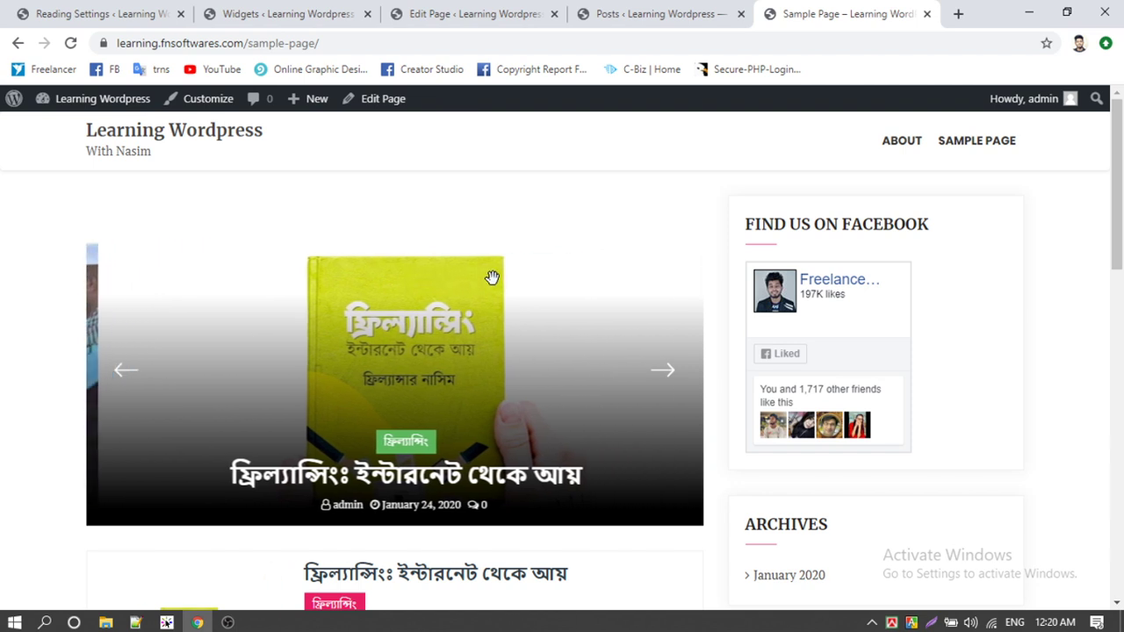
Open the site's discussion settings and review the comment, email notification, moderation and blacklist options
left_click(111, 10)
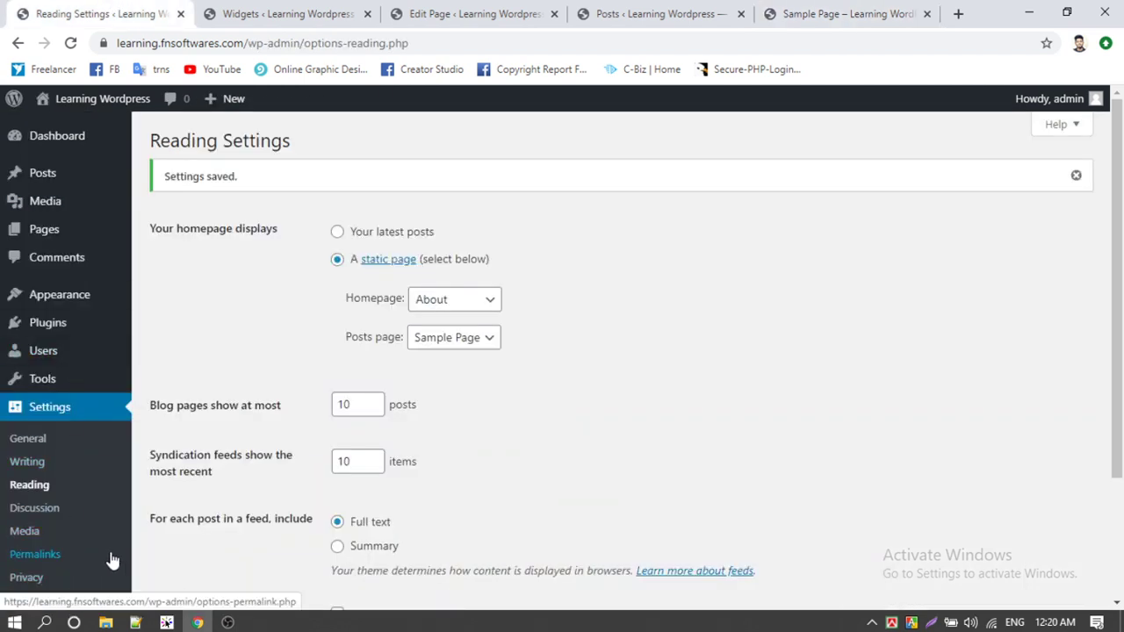
left_click(35, 508)
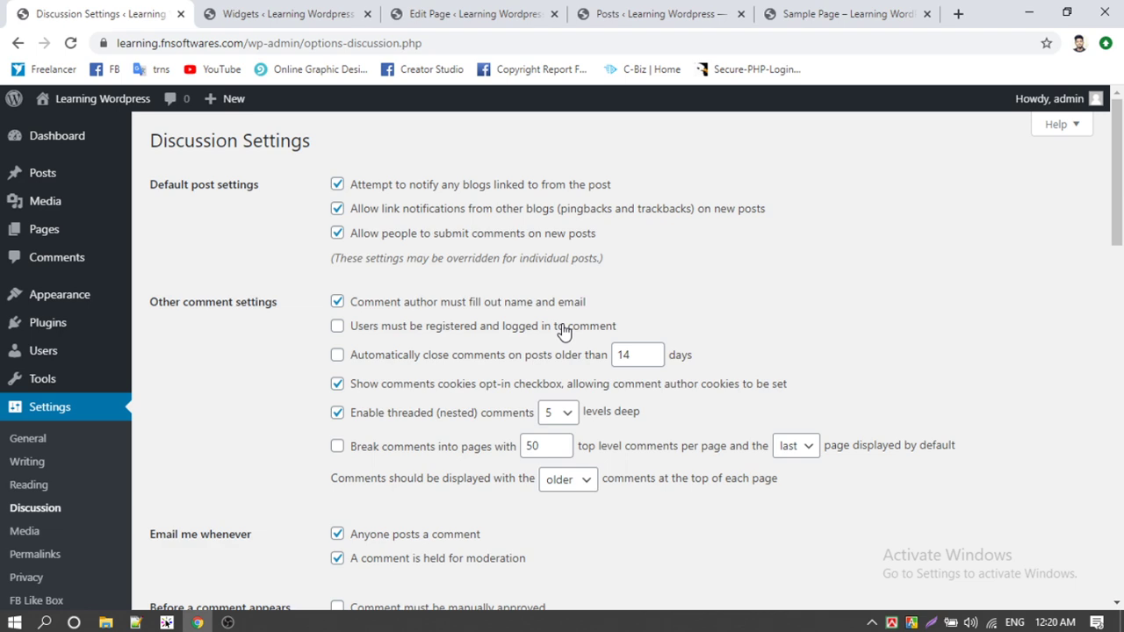
scroll(484, 274, "down", 4)
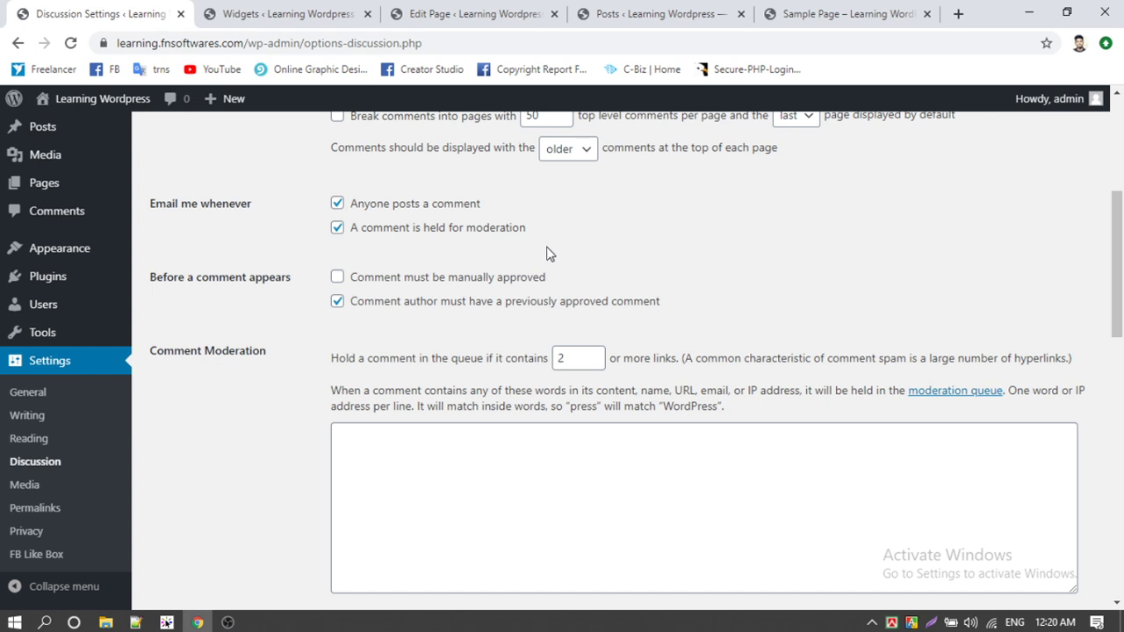
scroll(436, 254, "down", 2)
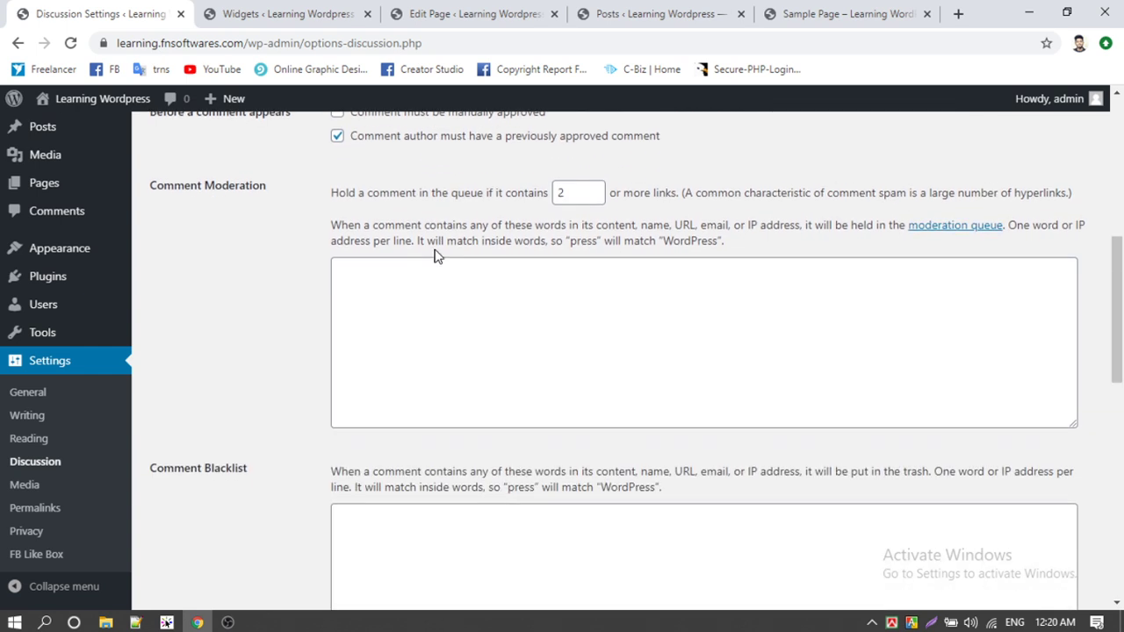
Open the media settings and review the thumbnail, medium and large image sizes and the upload folder option
left_click(38, 484)
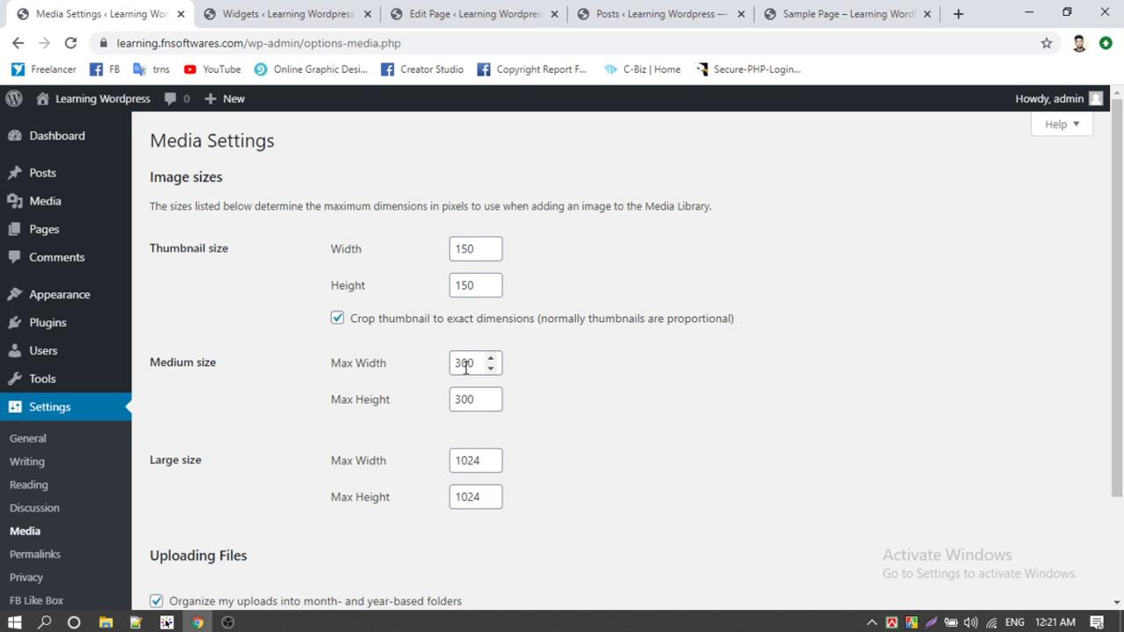
scroll(467, 366, "down", 2)
scroll(455, 363, "up", 1)
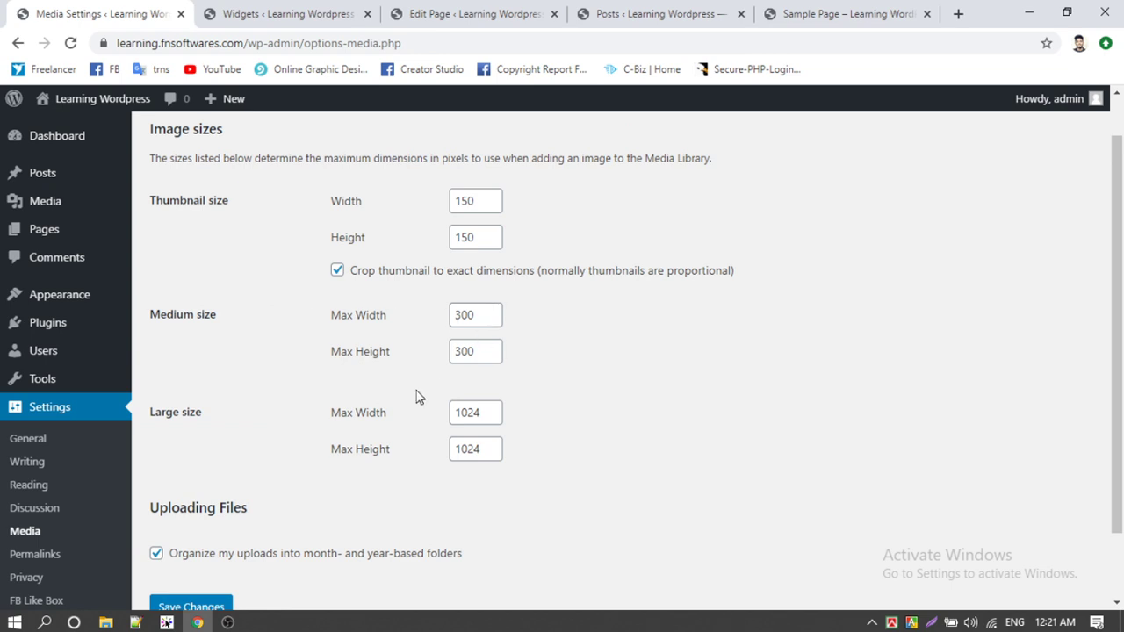
left_click(463, 412)
left_click(468, 449)
scroll(340, 369, "down", 1)
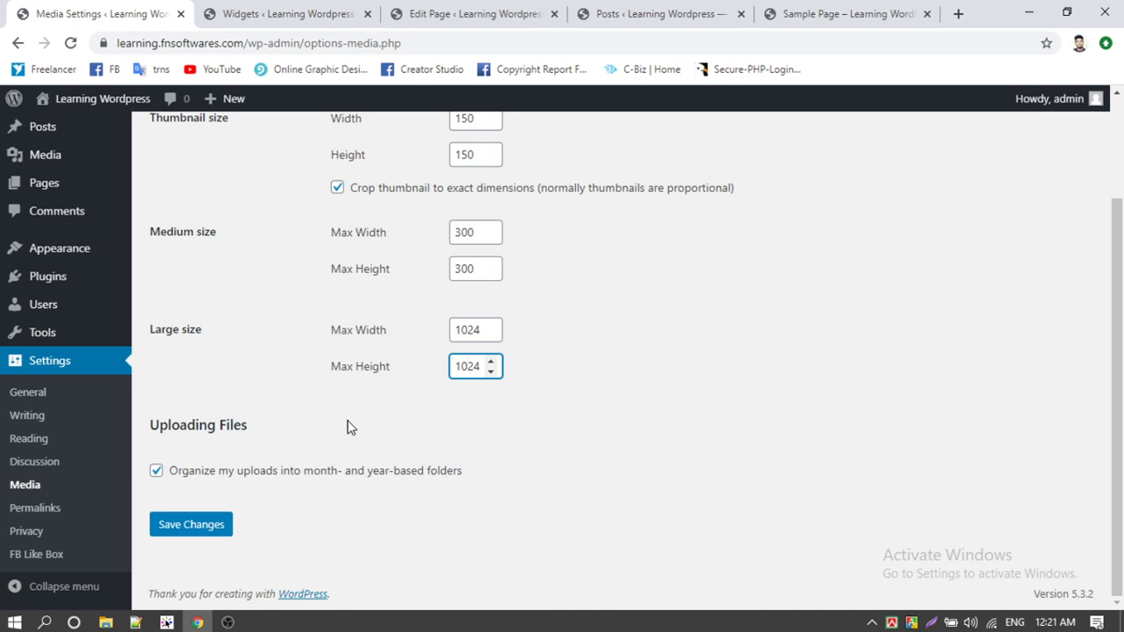
Open the permalink settings, and on the live site open the Bengali freelancing book post to examine its web address structure
left_click(49, 510)
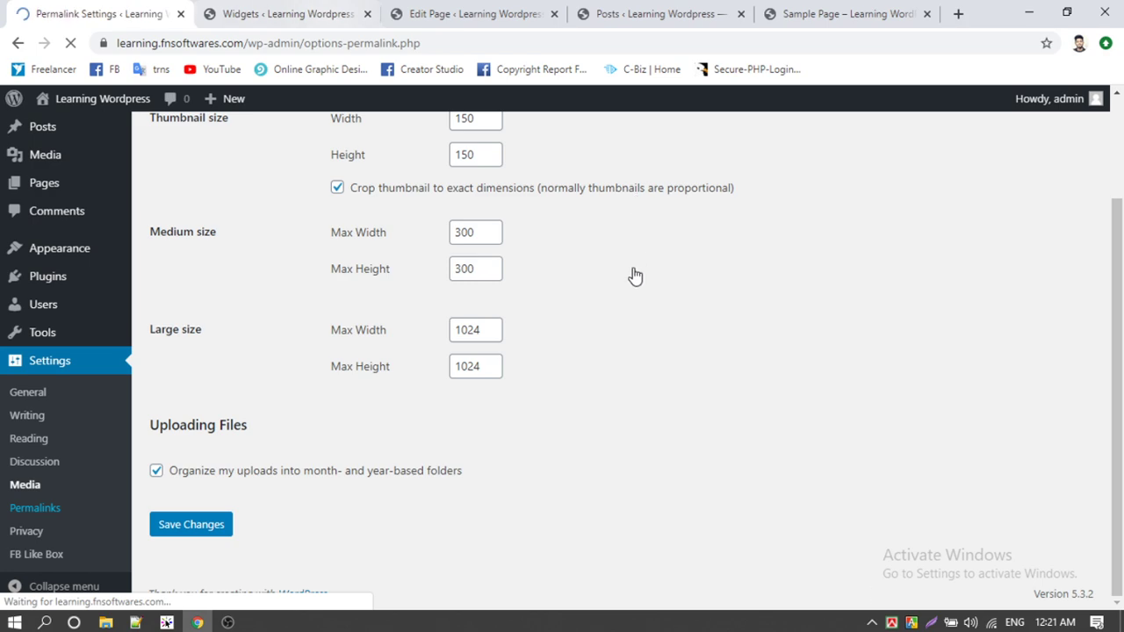
left_click(848, 13)
scroll(467, 435, "down", 3)
left_click(474, 352)
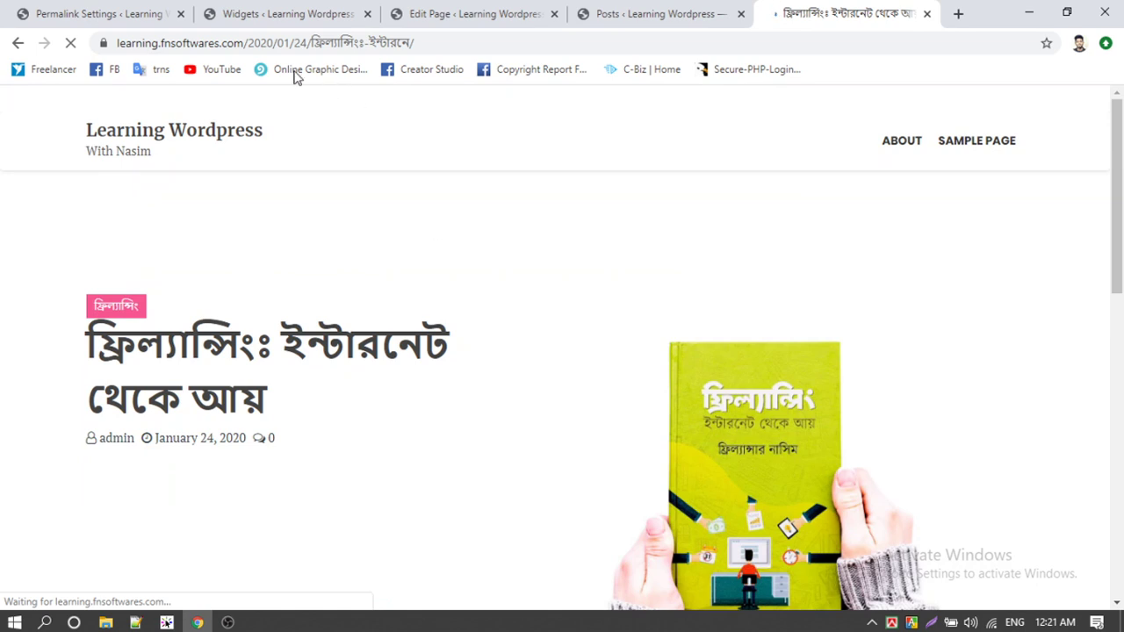
left_click_drag(116, 42, 247, 125)
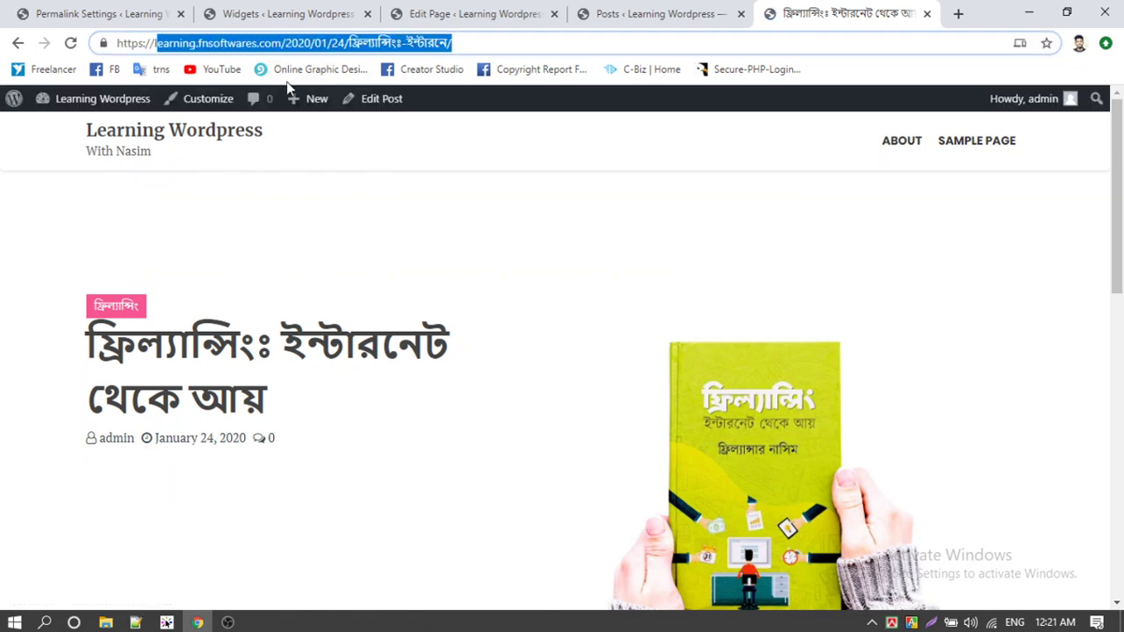
left_click(393, 137)
left_click_drag(255, 41, 310, 43)
left_click(339, 145)
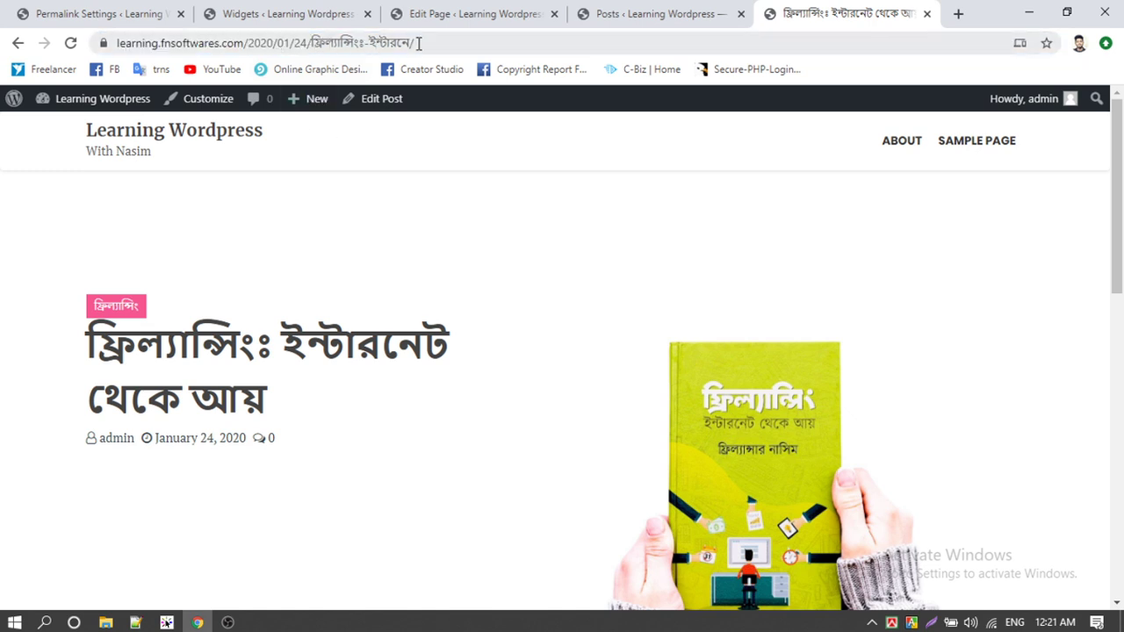
Set the permalink structure to Post name and save the changes
left_click(108, 10)
scroll(603, 315, "down", 3)
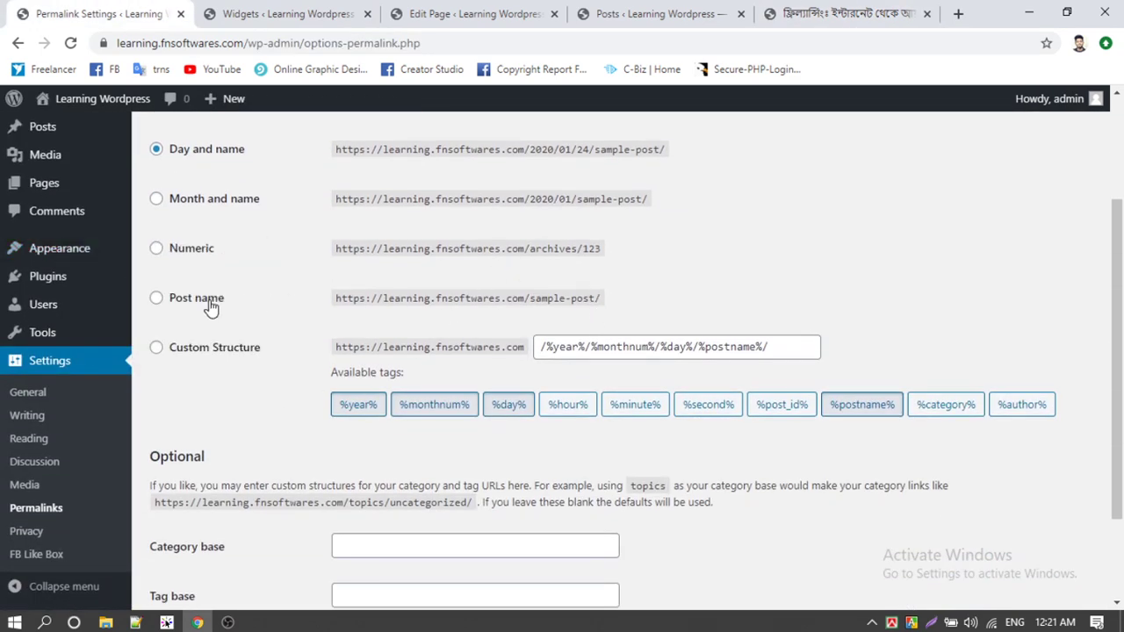
left_click(184, 303)
scroll(474, 364, "down", 3)
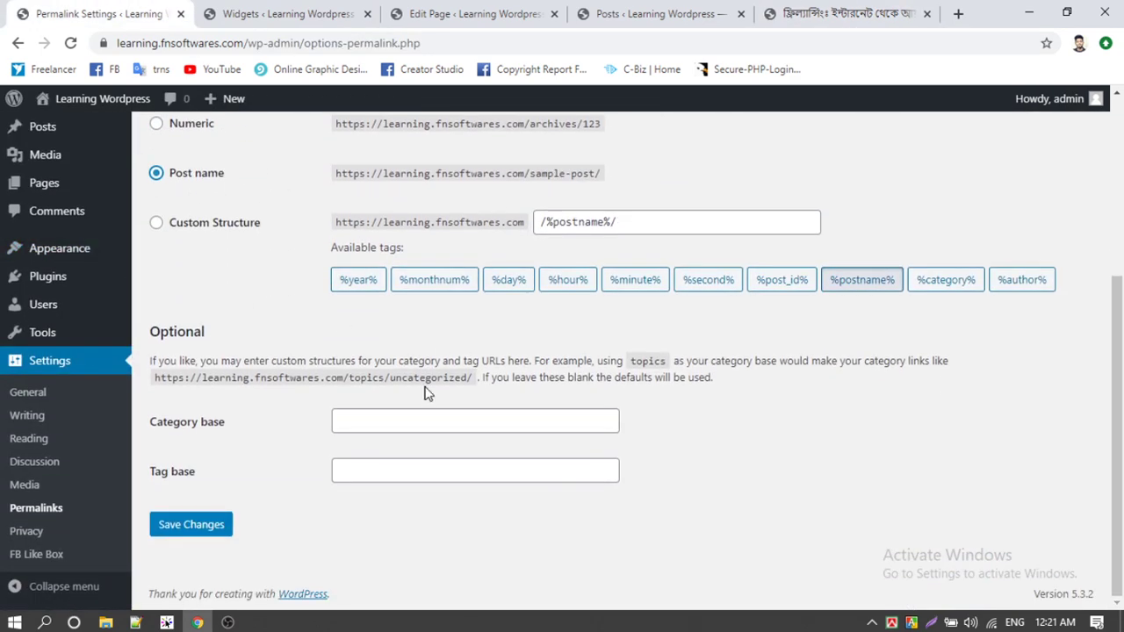
left_click(208, 522)
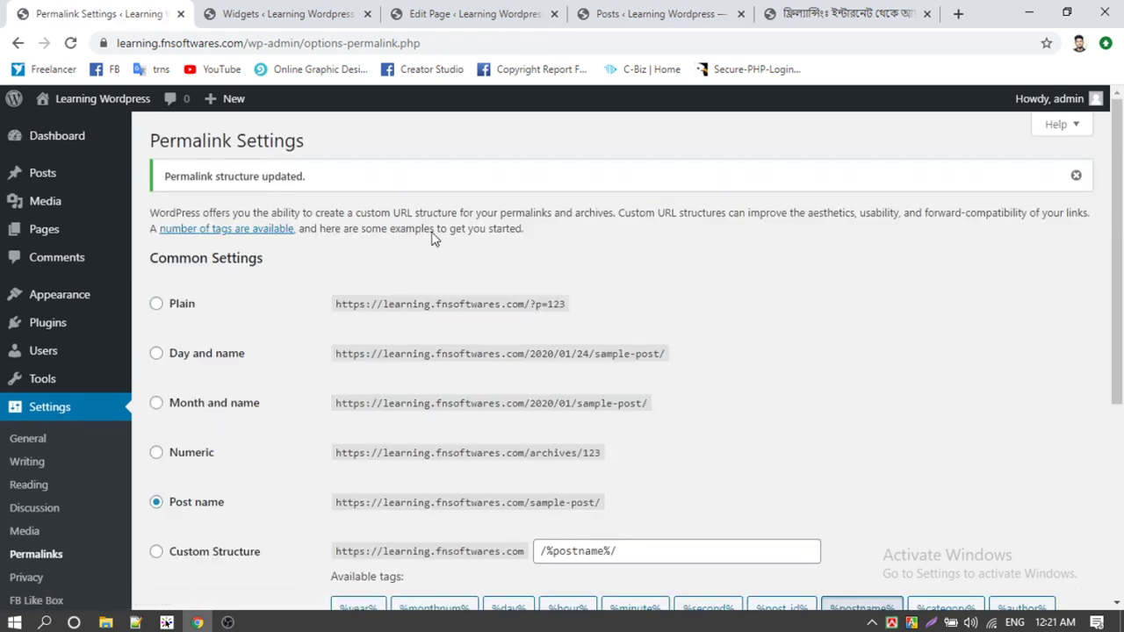
Reload the freelancing post at its old date-based address and return to the site's home page
left_click(843, 13)
left_click(70, 42)
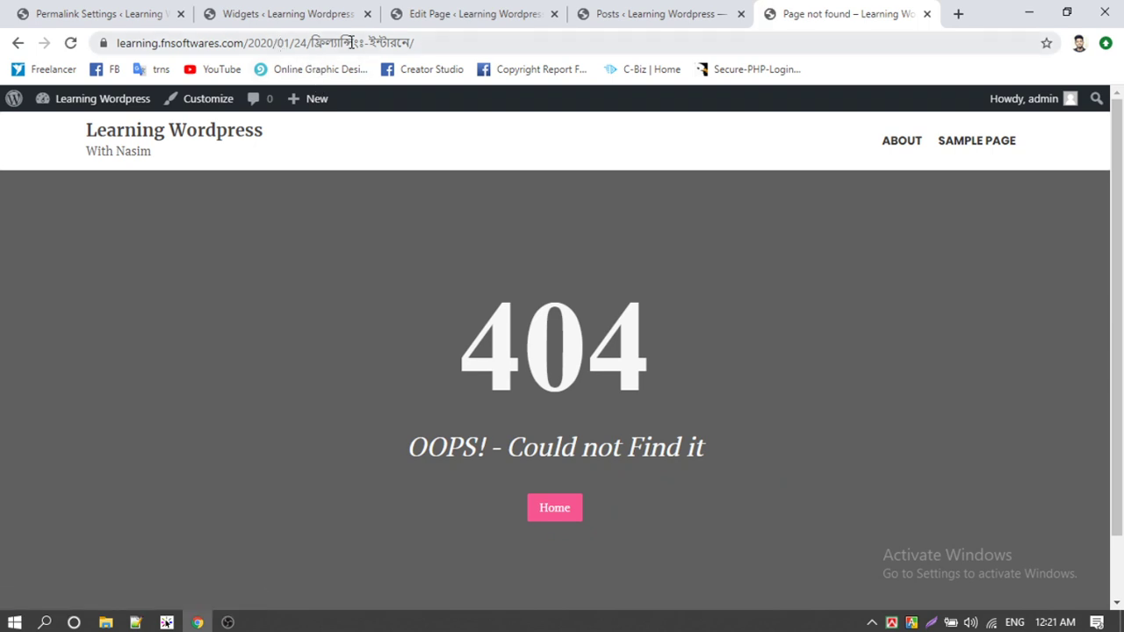
left_click(183, 164)
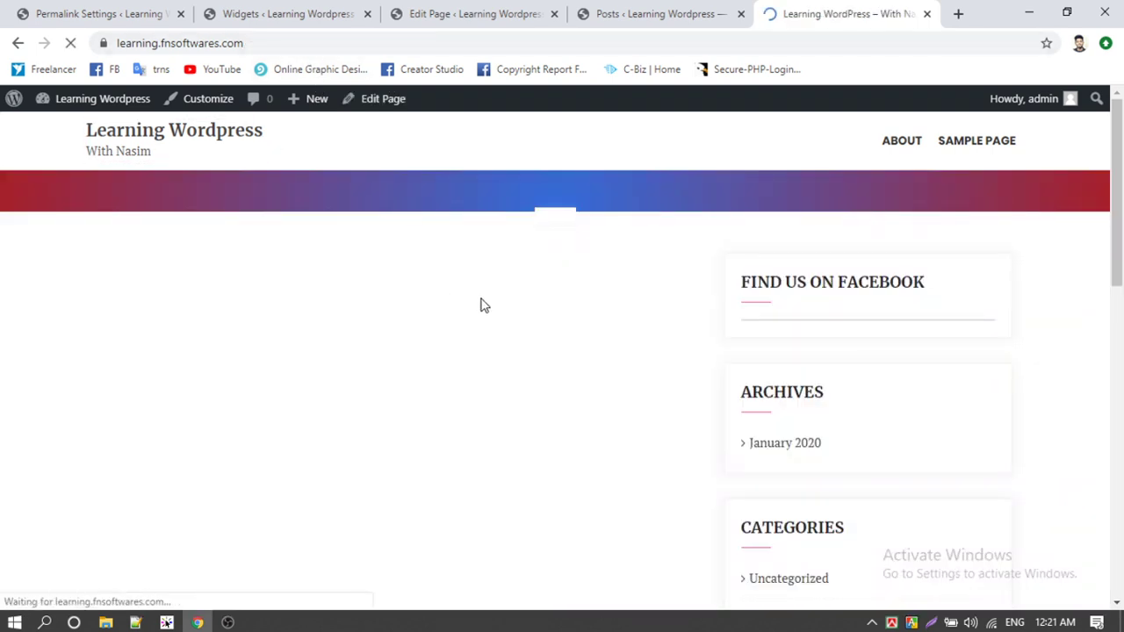
Open the Hello world! post and the freelancing post from Sample Page and examine their web addresses
left_click(957, 156)
scroll(347, 224, "down", 3)
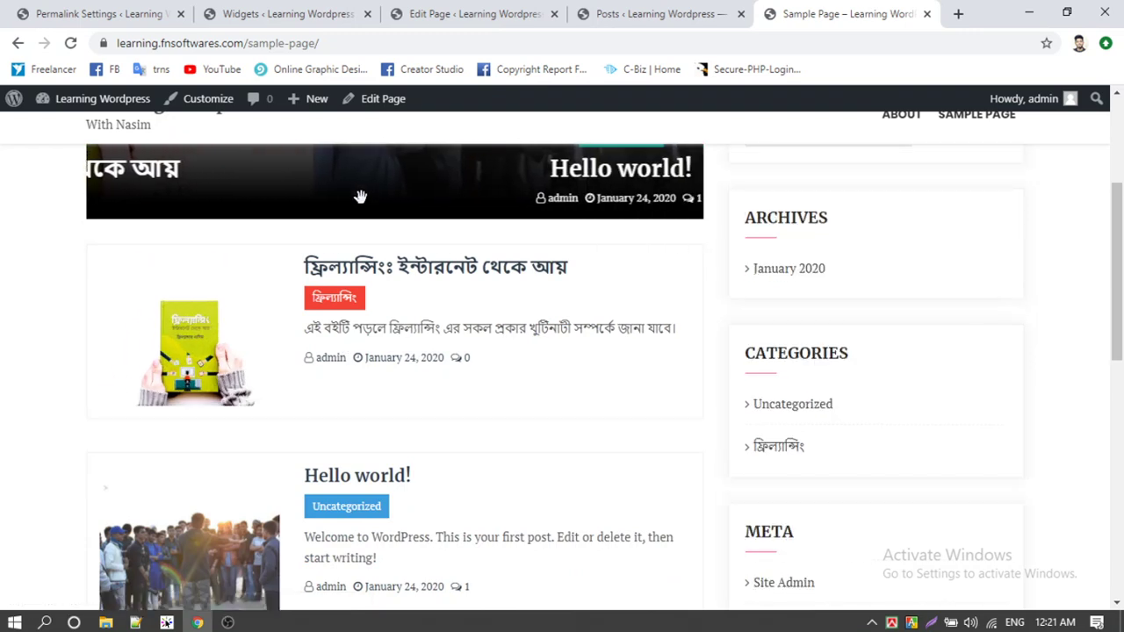
left_click(409, 261)
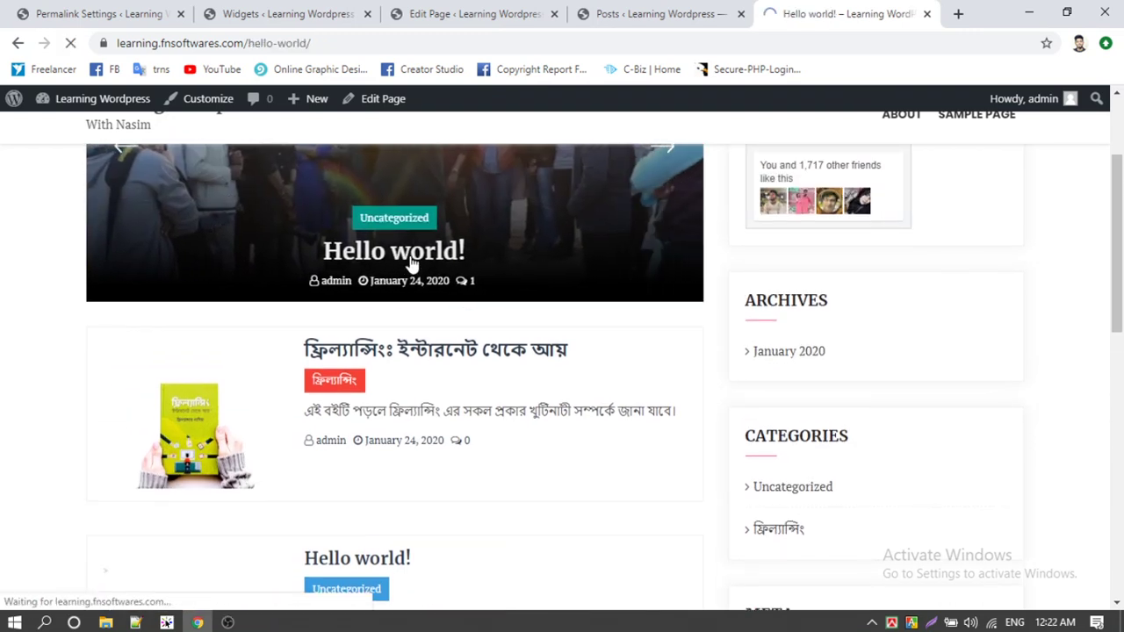
left_click(18, 42)
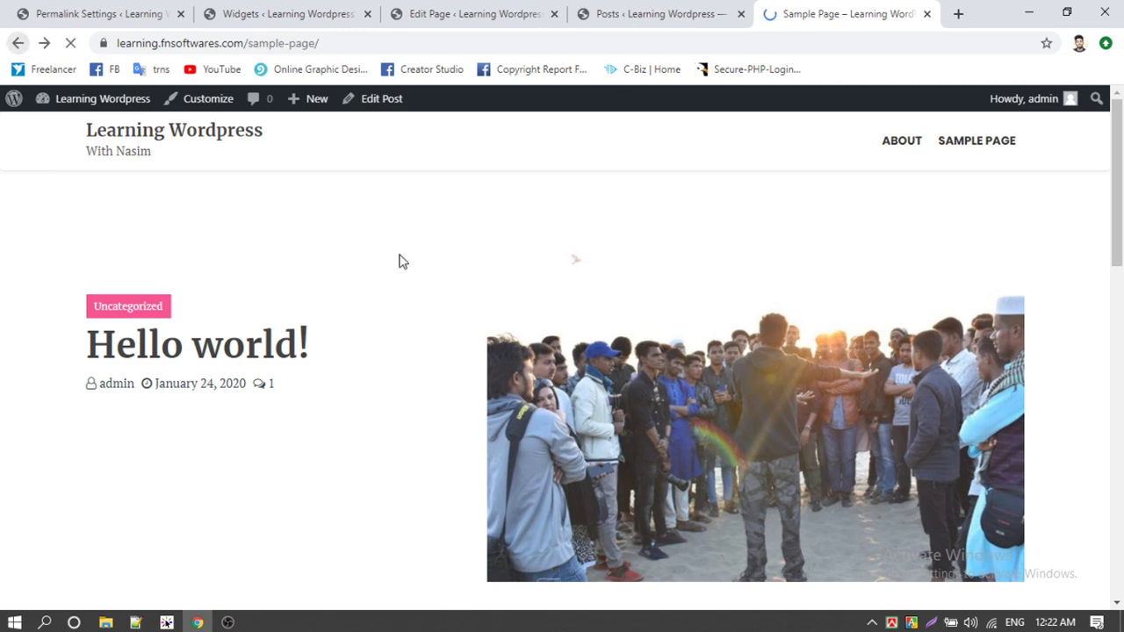
left_click(384, 284)
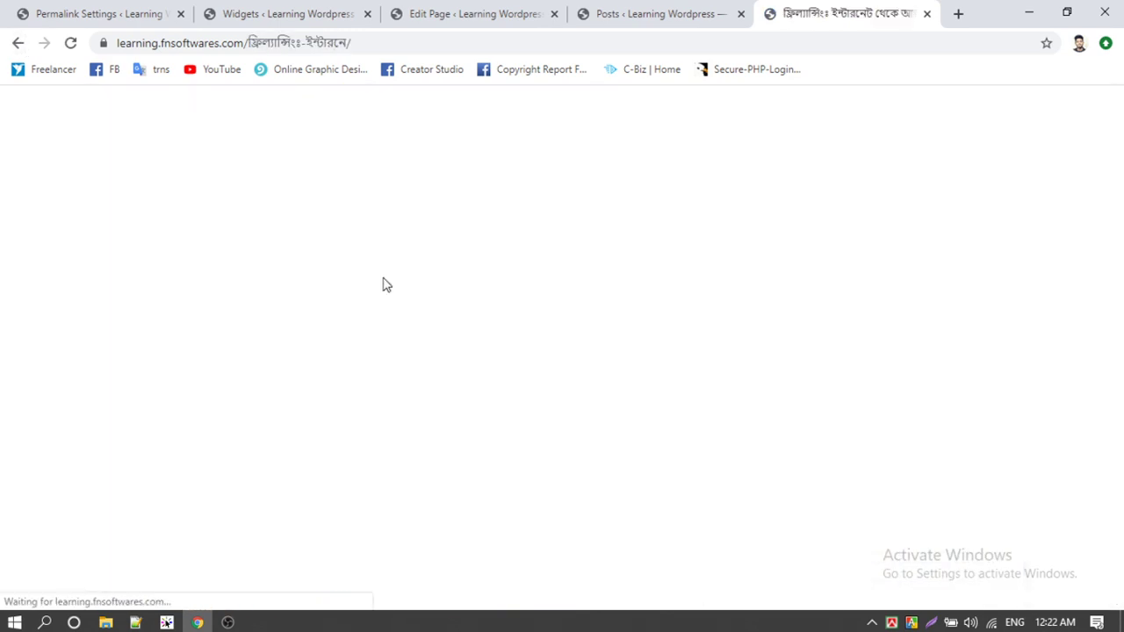
left_click_drag(254, 42, 331, 51)
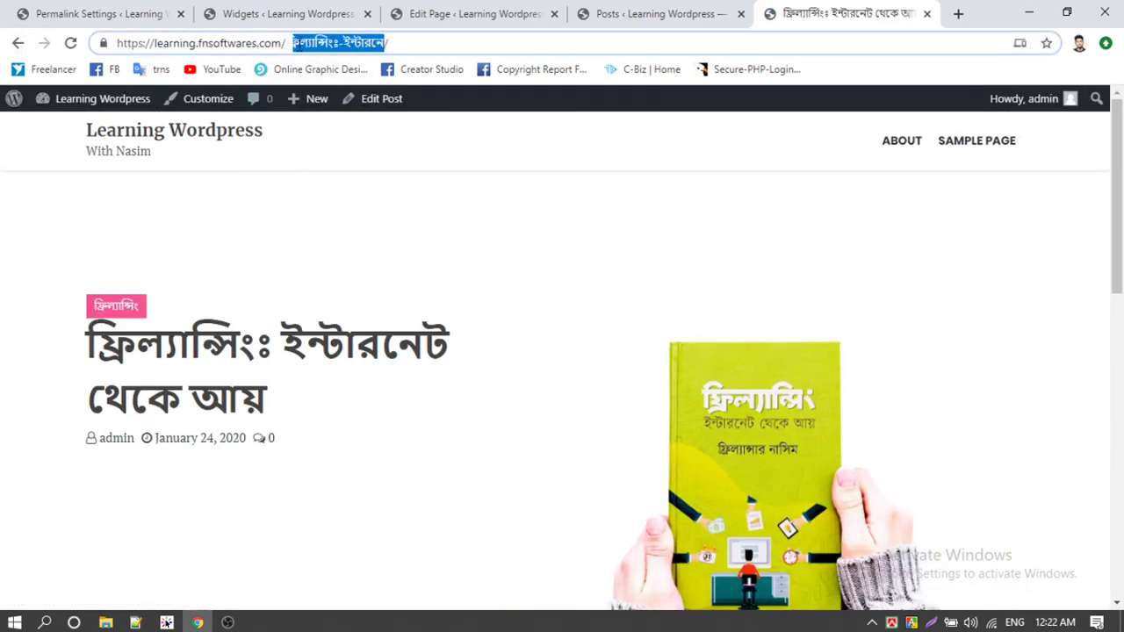
left_click(287, 48)
Set a custom permalink structure of /%category%/%postname%/ using the available tags, and save the changes
left_click(123, 11)
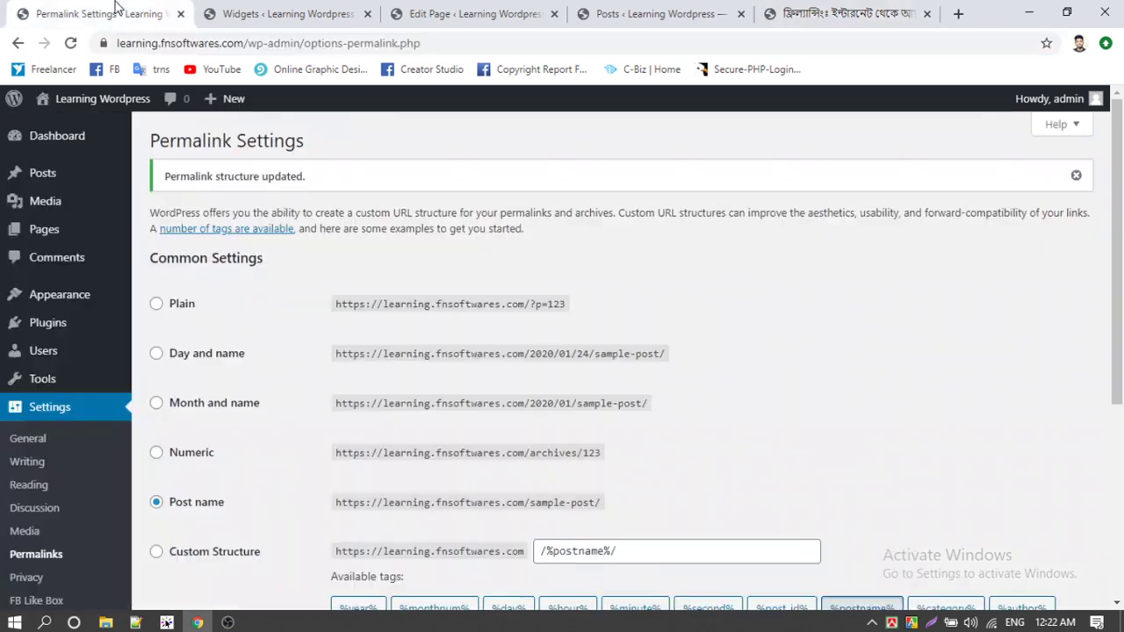
scroll(352, 342, "down", 3)
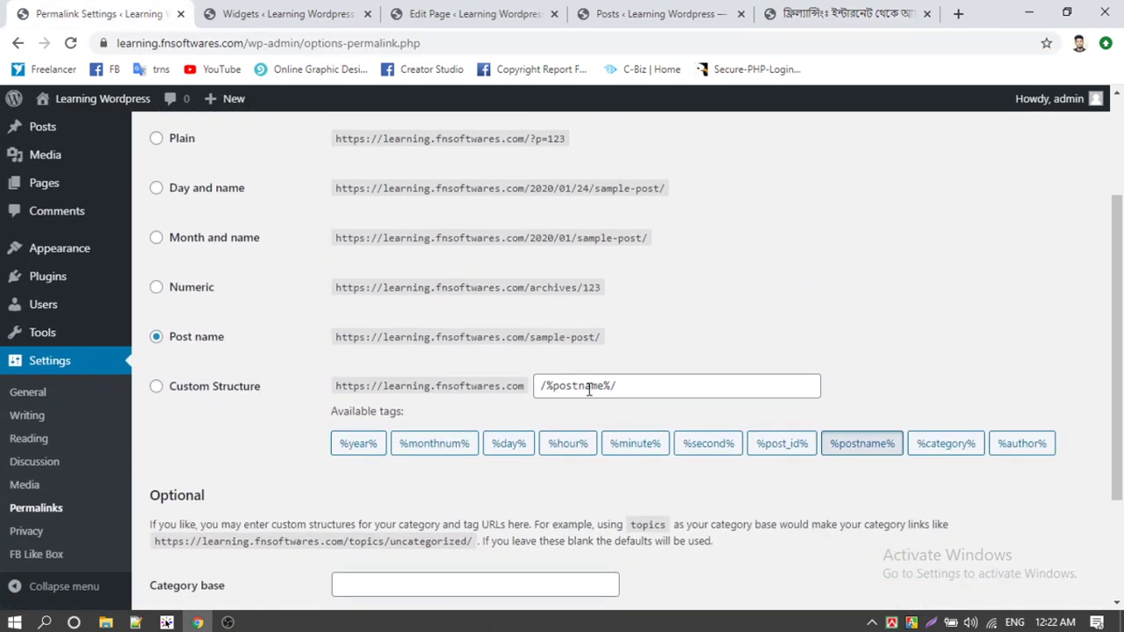
left_click_drag(630, 386, 480, 400)
key("BackSpace")
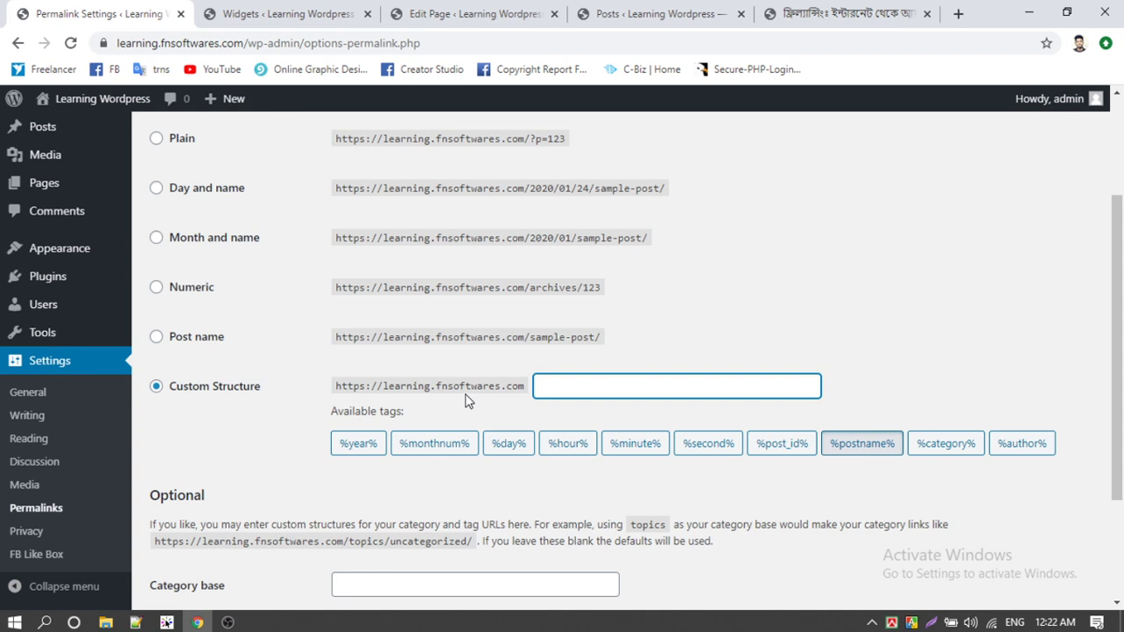
left_click(955, 447)
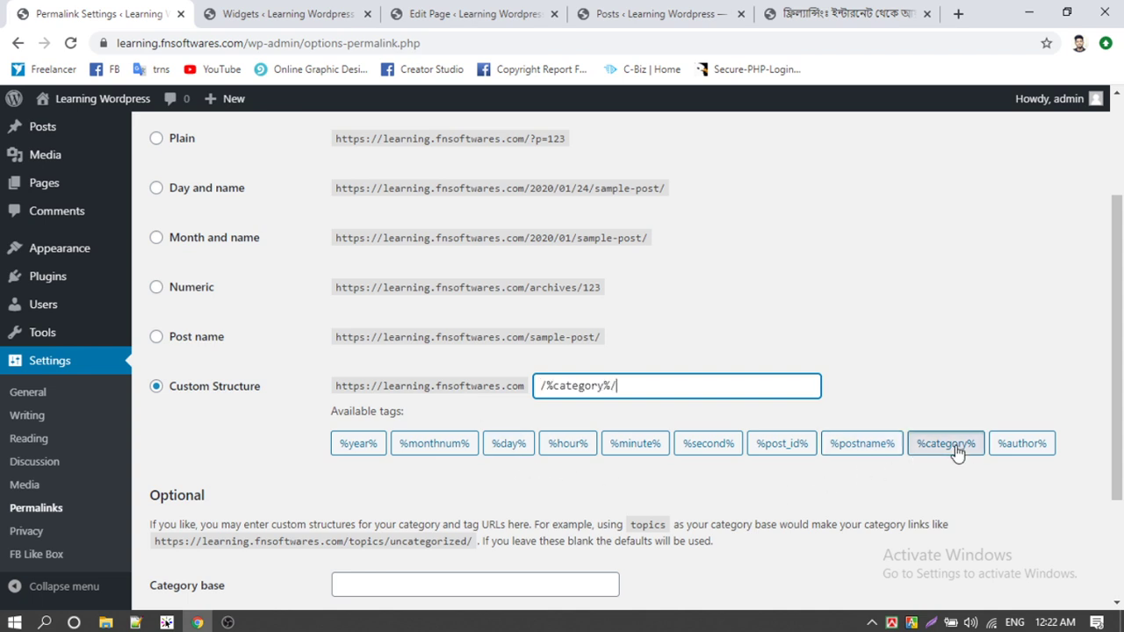
left_click(850, 445)
scroll(681, 345, "down", 2)
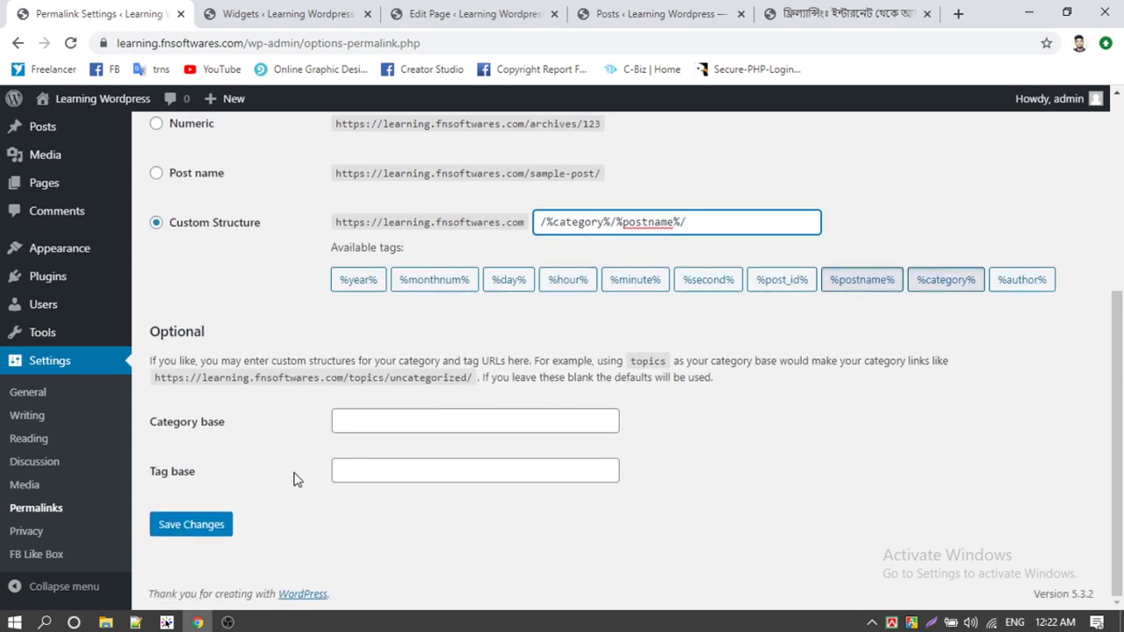
left_click(186, 524)
Reopen the freelancing post from Sample Page and examine the category and post name parts of its web address
left_click(831, 7)
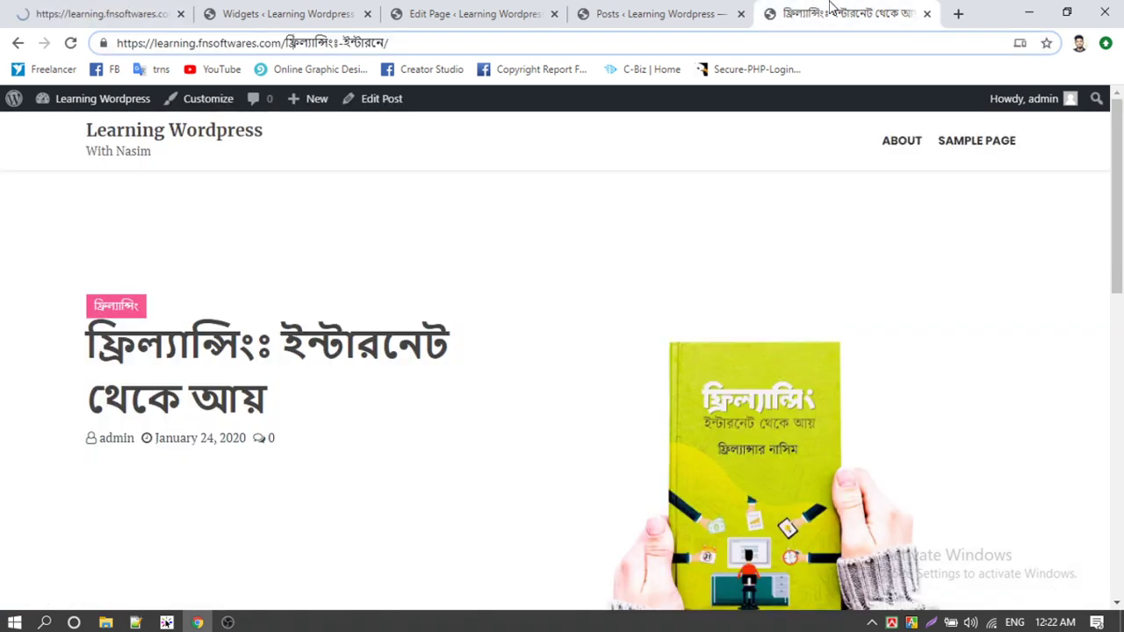
left_click(989, 143)
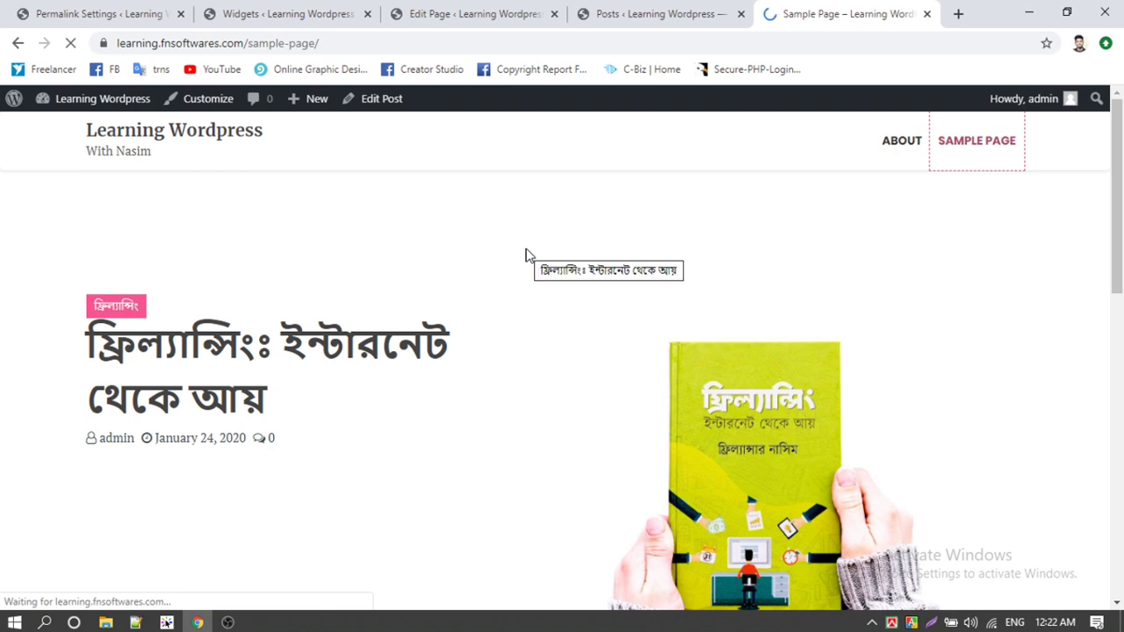
scroll(386, 352, "down", 1)
left_click(387, 343)
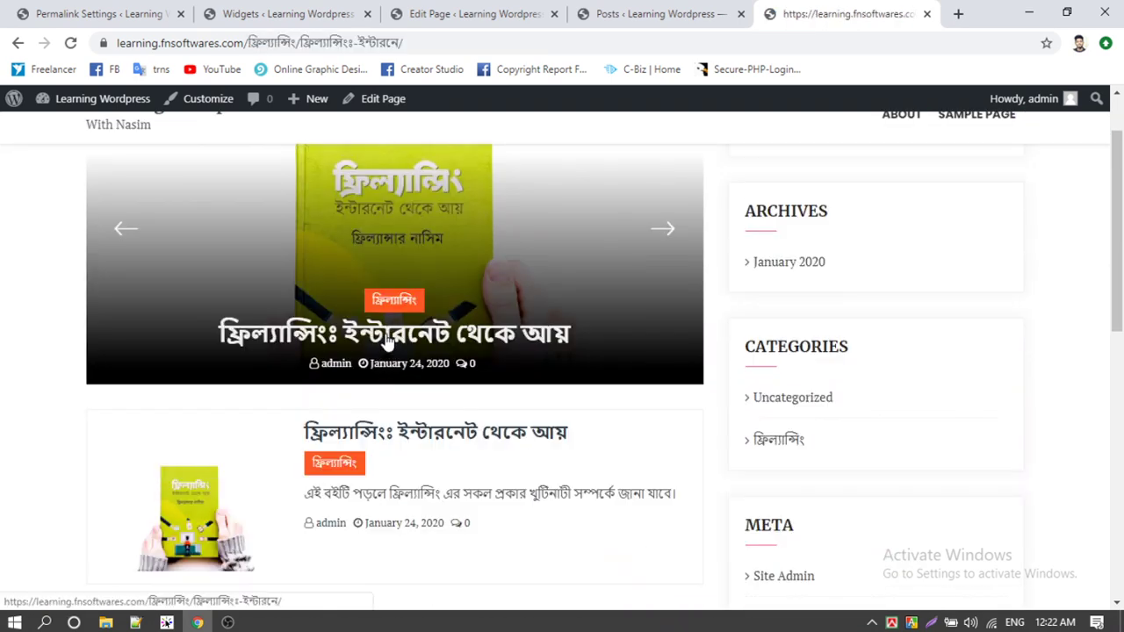
double_click(290, 42)
left_click(378, 40)
left_click_drag(474, 40, 129, 54)
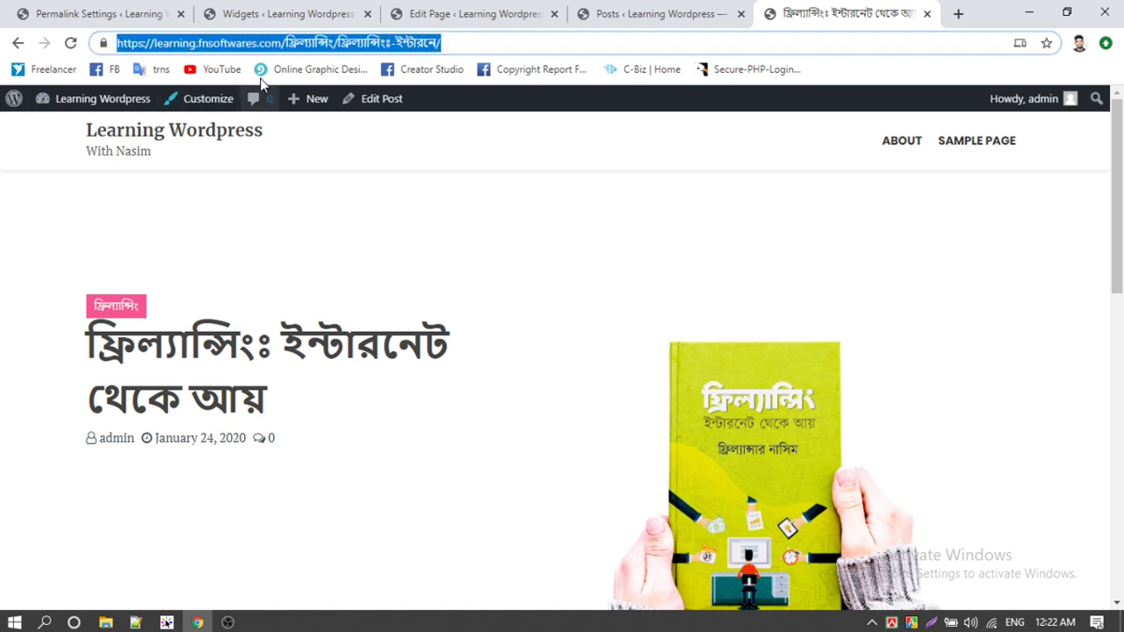
left_click_drag(307, 44, 330, 44)
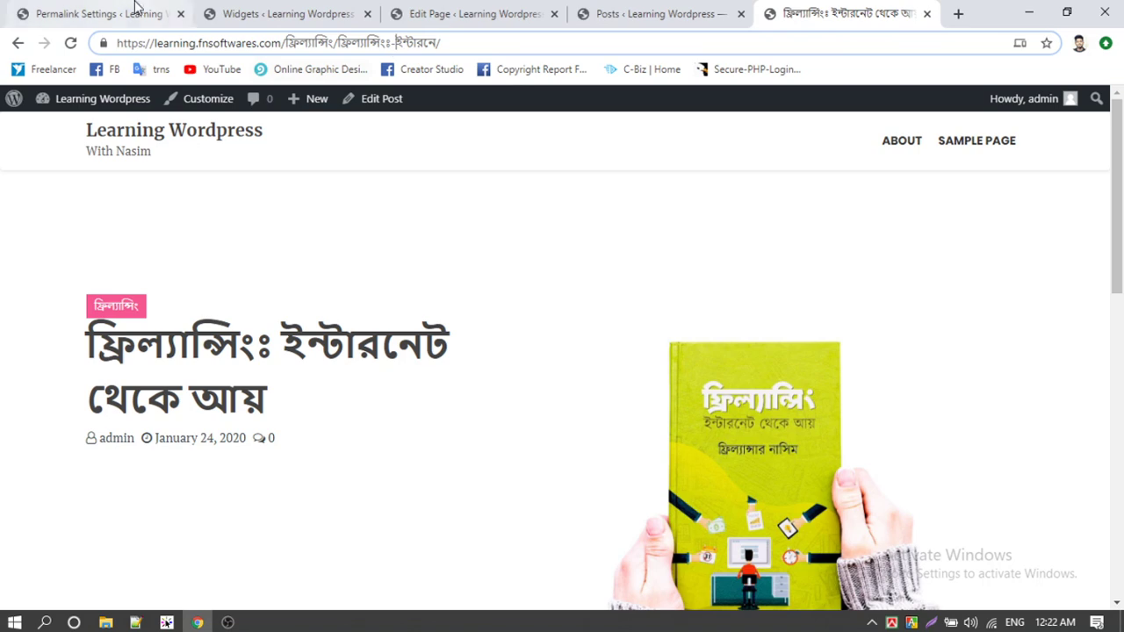
Review the saved permalink structure, then open the privacy settings and look over the Privacy Policy page options
left_click(137, 11)
scroll(327, 310, "down", 4)
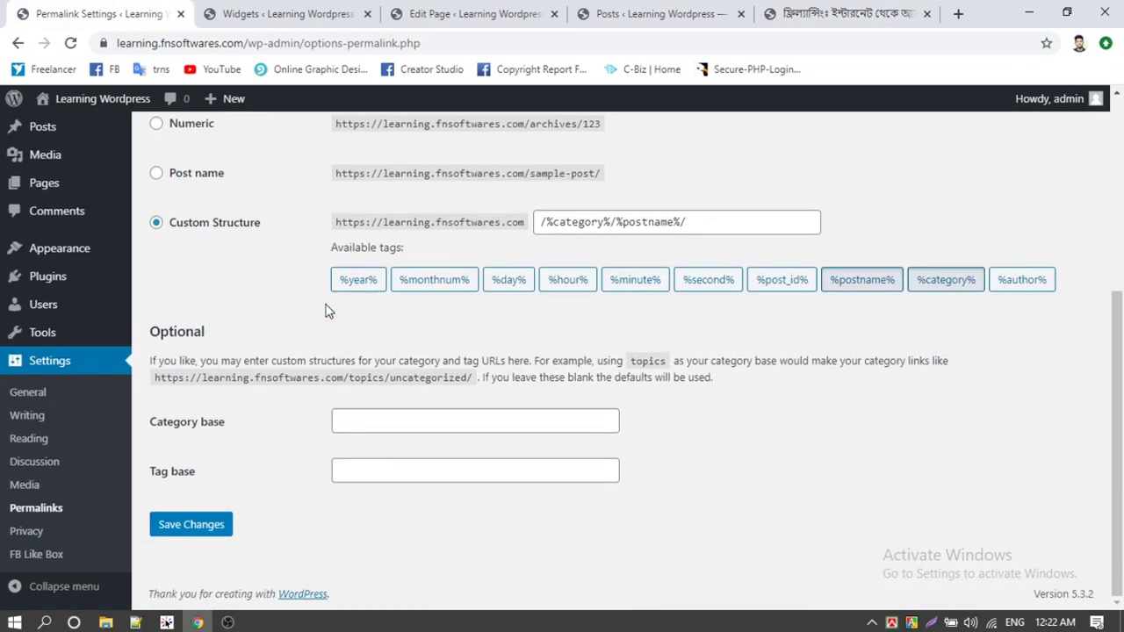
left_click(27, 530)
scroll(500, 267, "down", 1)
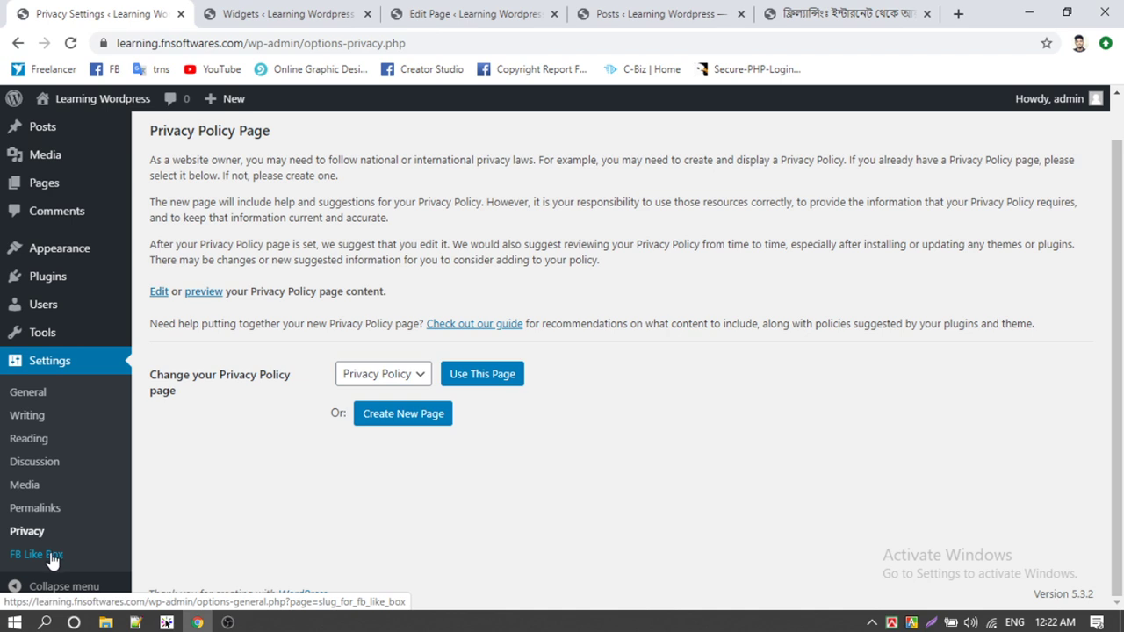
Open the FB Like Box settings, look over the general, post like and auto popup options, and save the popup settings
mouse_move(46, 334)
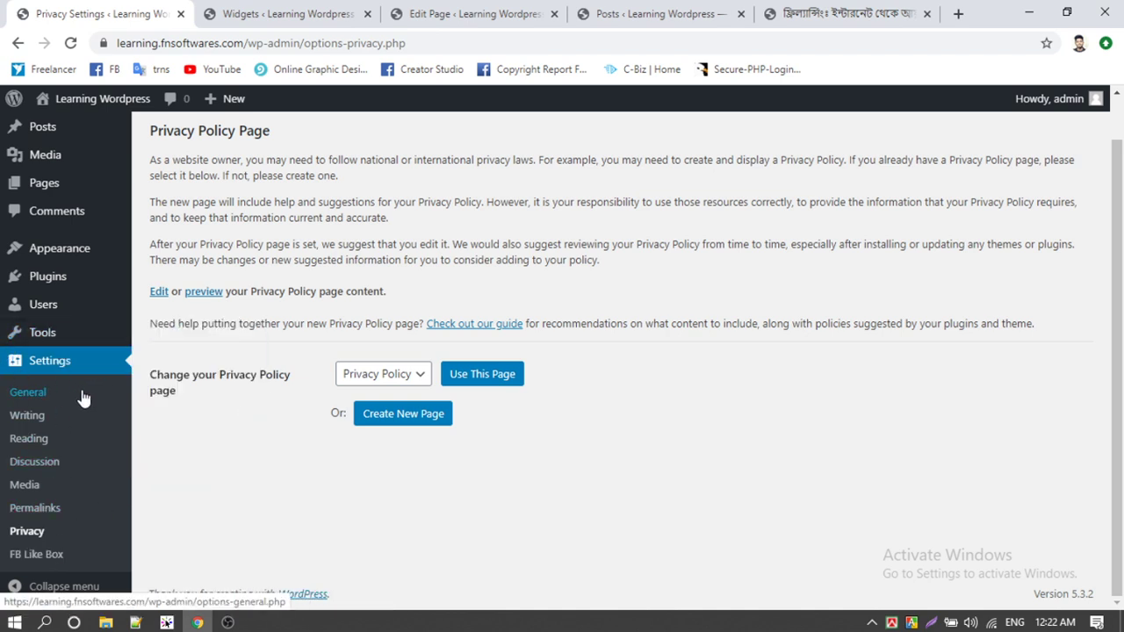
mouse_move(7, 318)
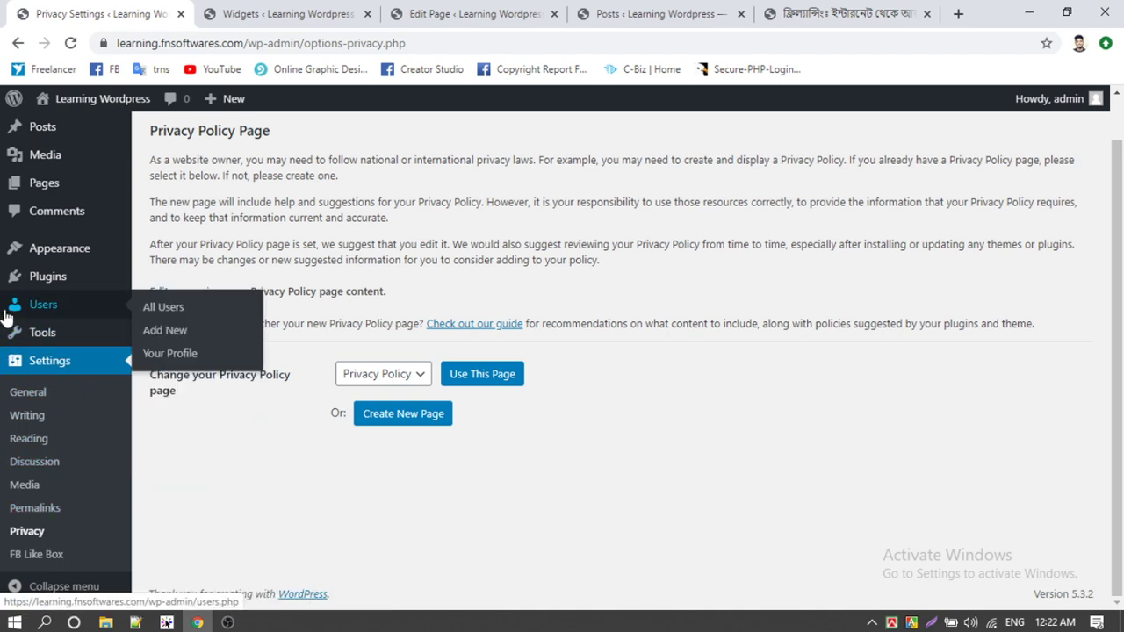
left_click(31, 554)
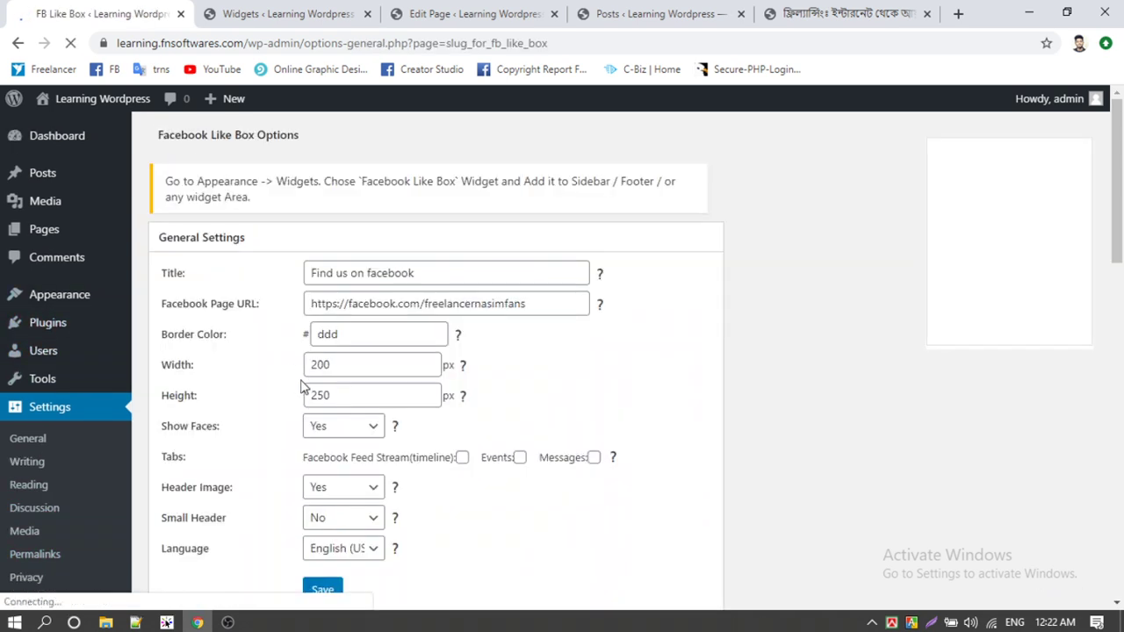
scroll(294, 375, "down", 5)
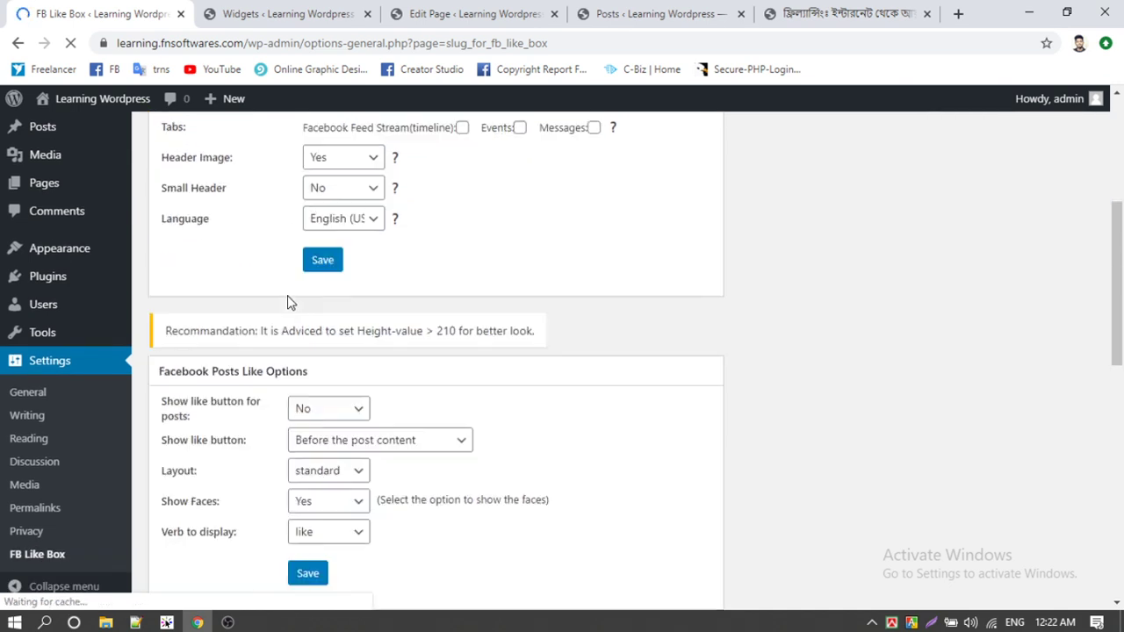
scroll(318, 312, "down", 1)
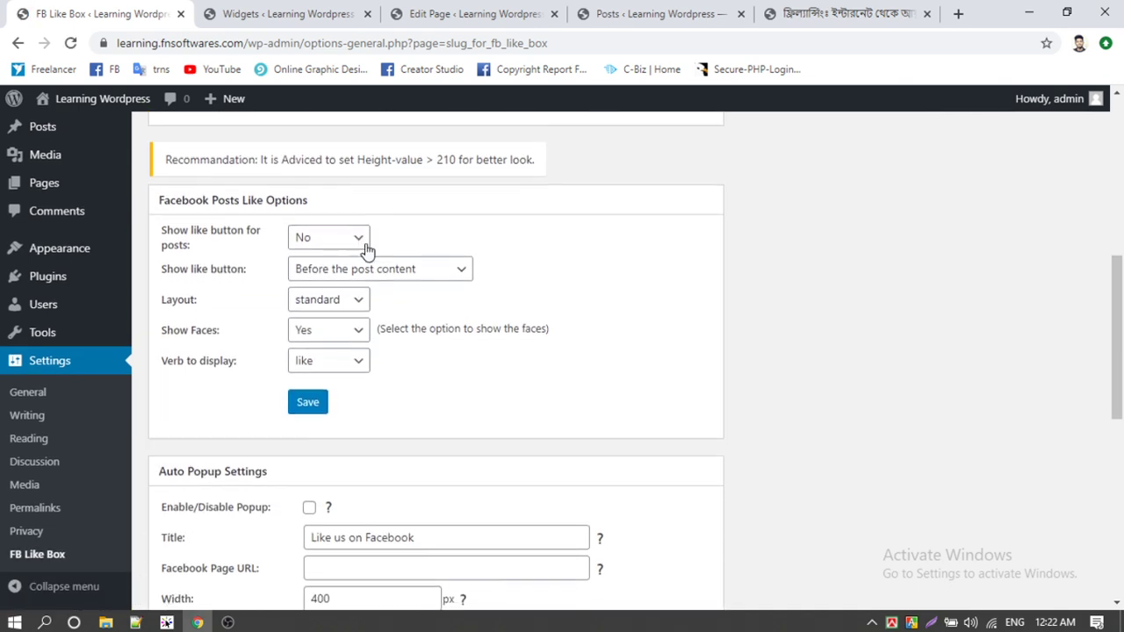
scroll(369, 254, "down", 4)
scroll(341, 266, "up", 2)
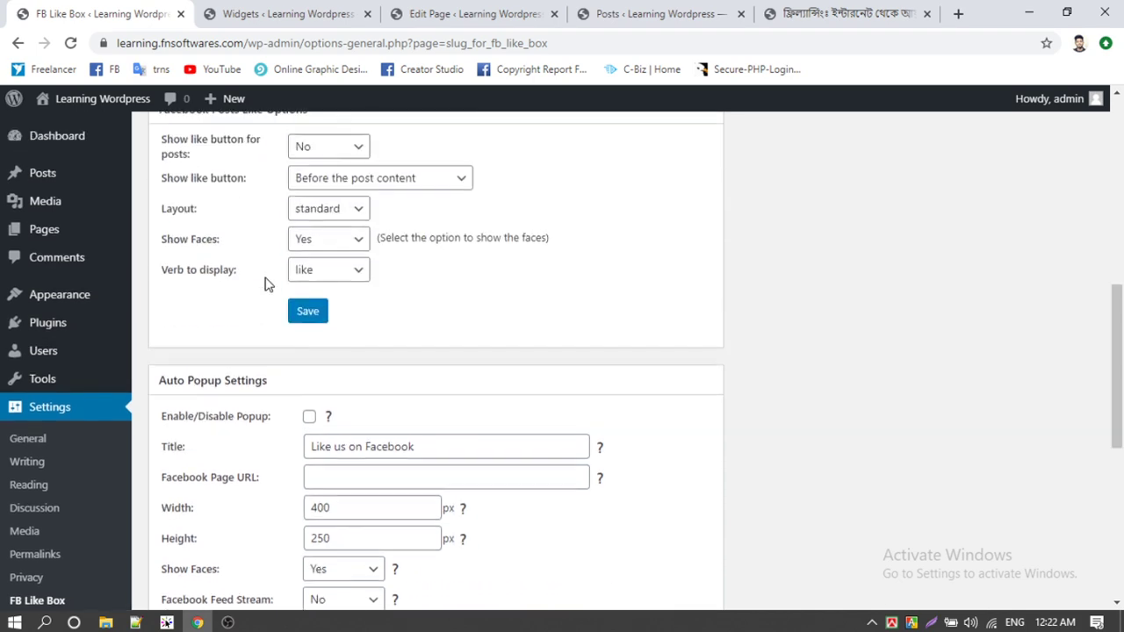
scroll(269, 283, "down", 5)
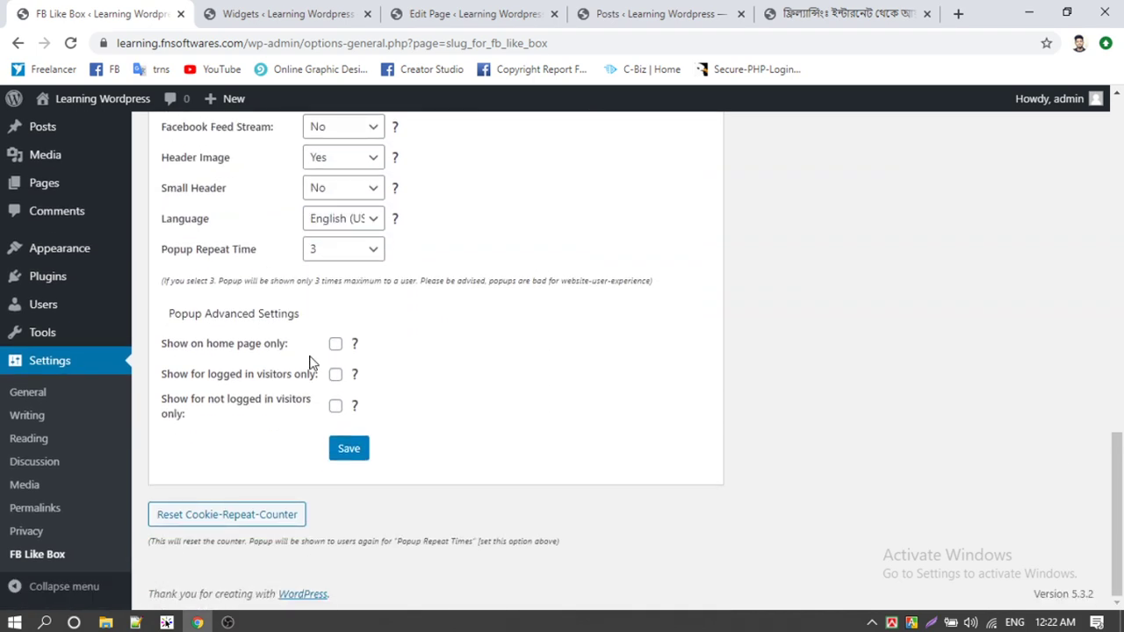
left_click(355, 451)
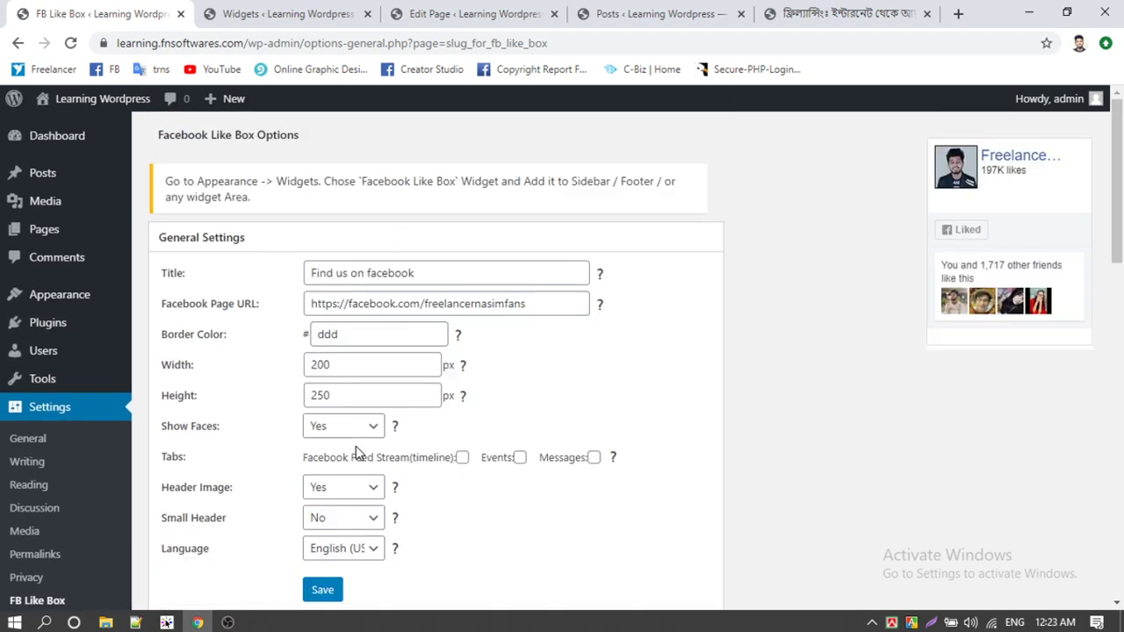
Open the general settings, return to the freelancing post on the live site, look through it, and go to the site's homepage
left_click(72, 411)
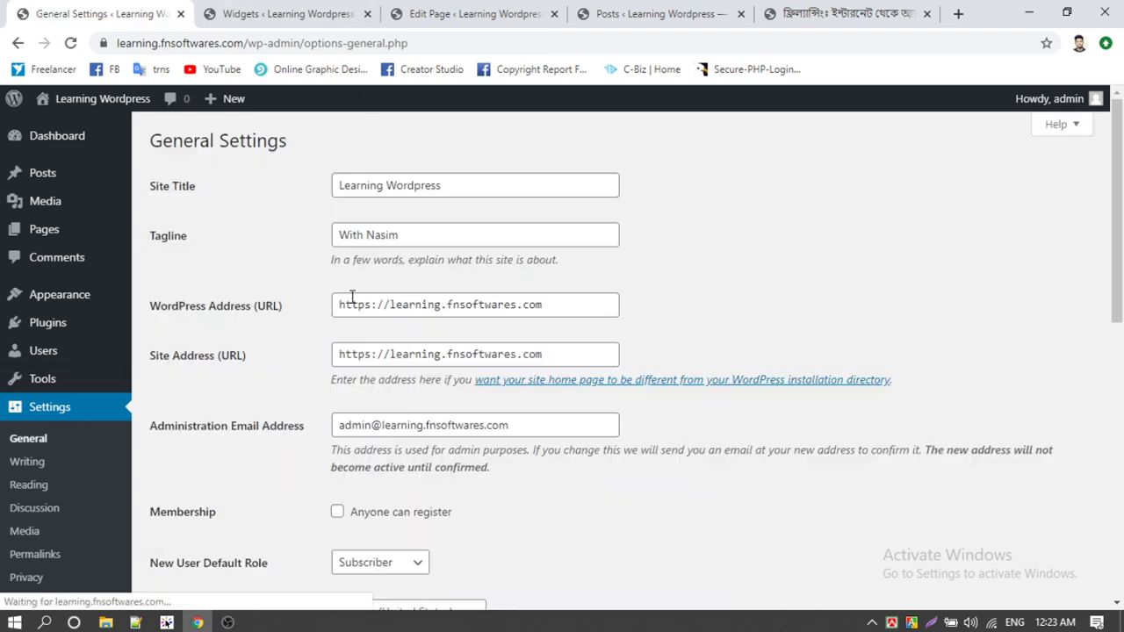
left_click(659, 13)
left_click(860, 10)
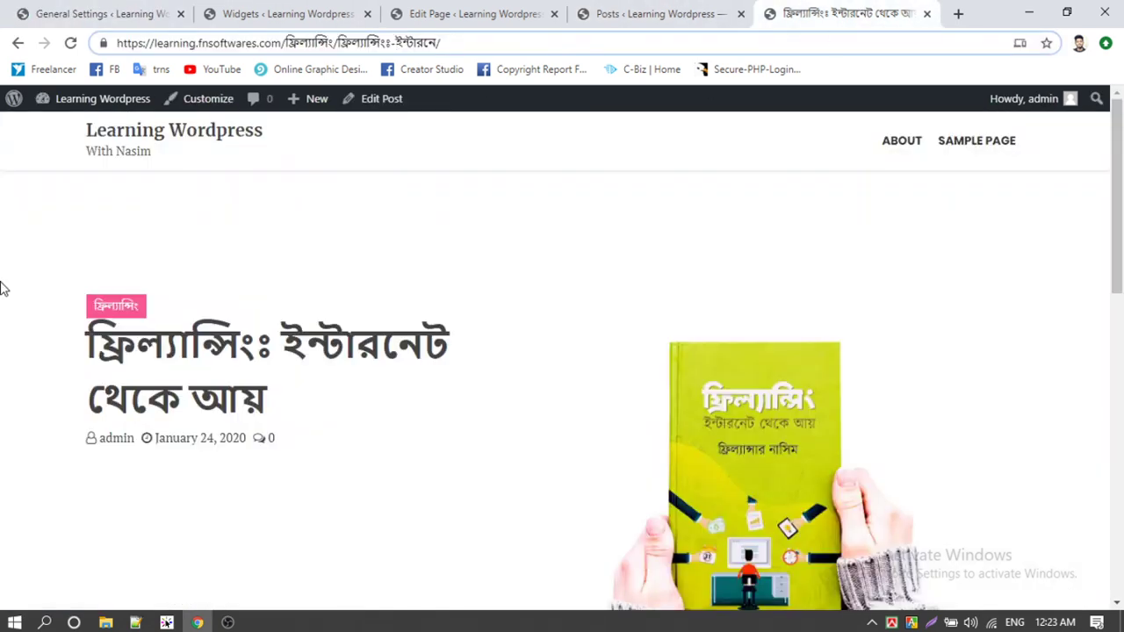
scroll(534, 252, "down", 15)
scroll(534, 251, "up", 15)
left_click(176, 141)
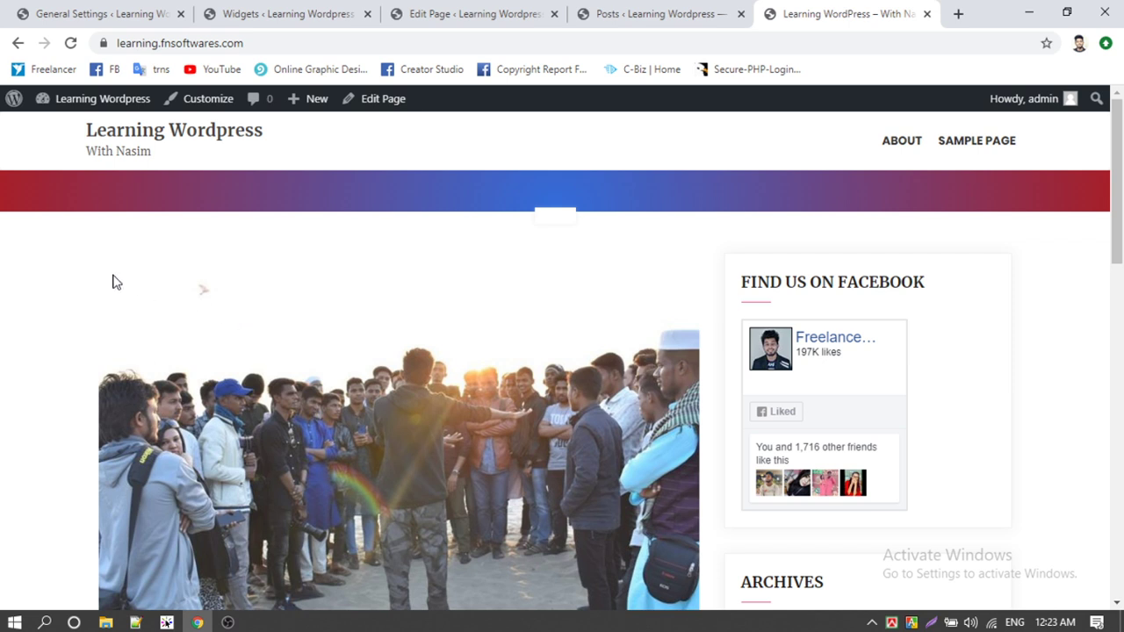
left_click(227, 623)
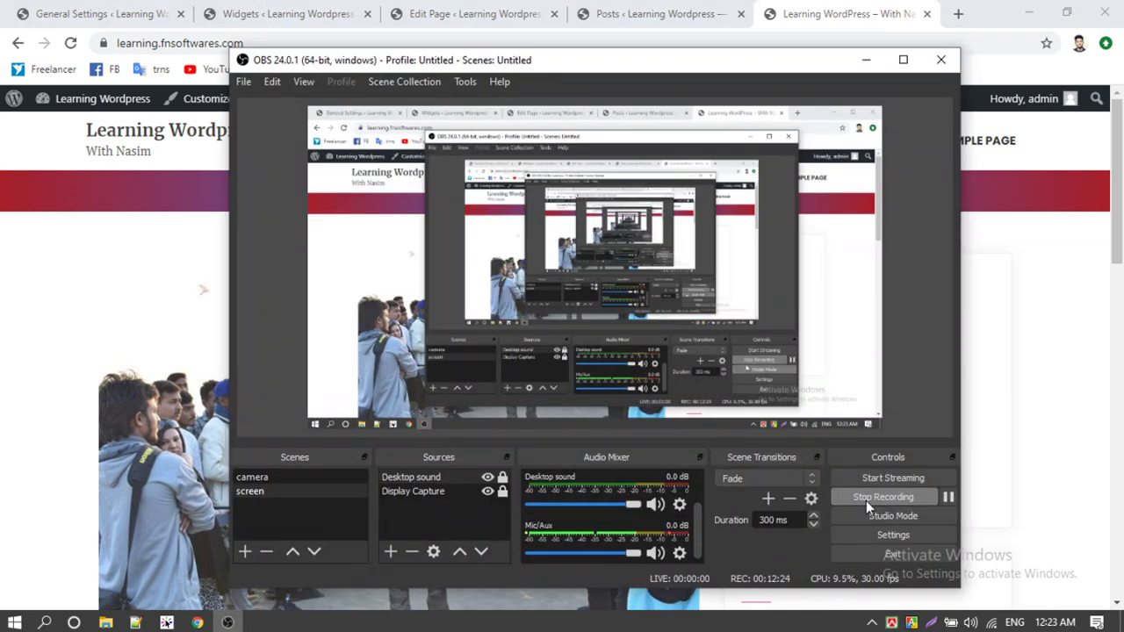